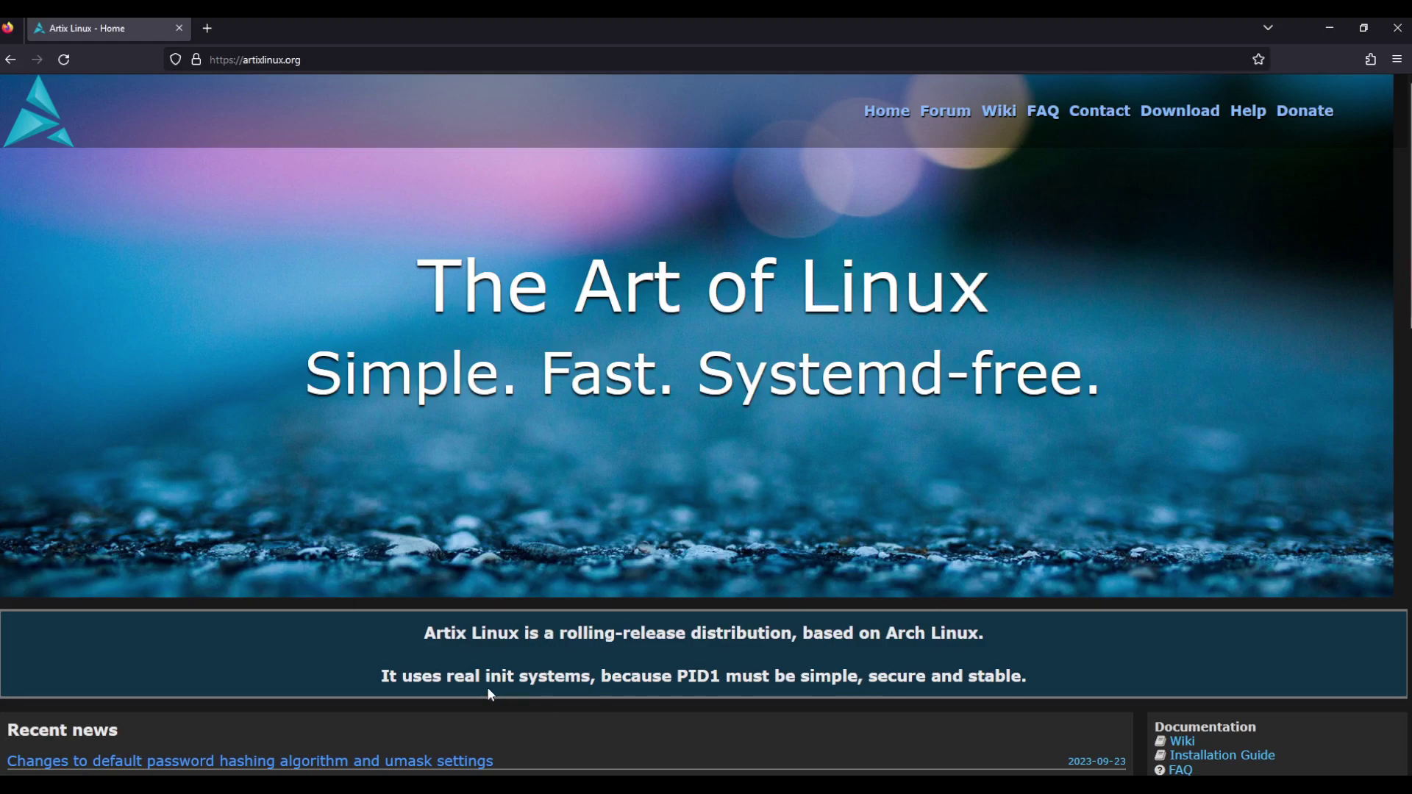
Scroll the Artix site to the Development sidebar and open ISO Releases at iso.artixlinux.org/isos.php
scroll(887, 704, down, 2)
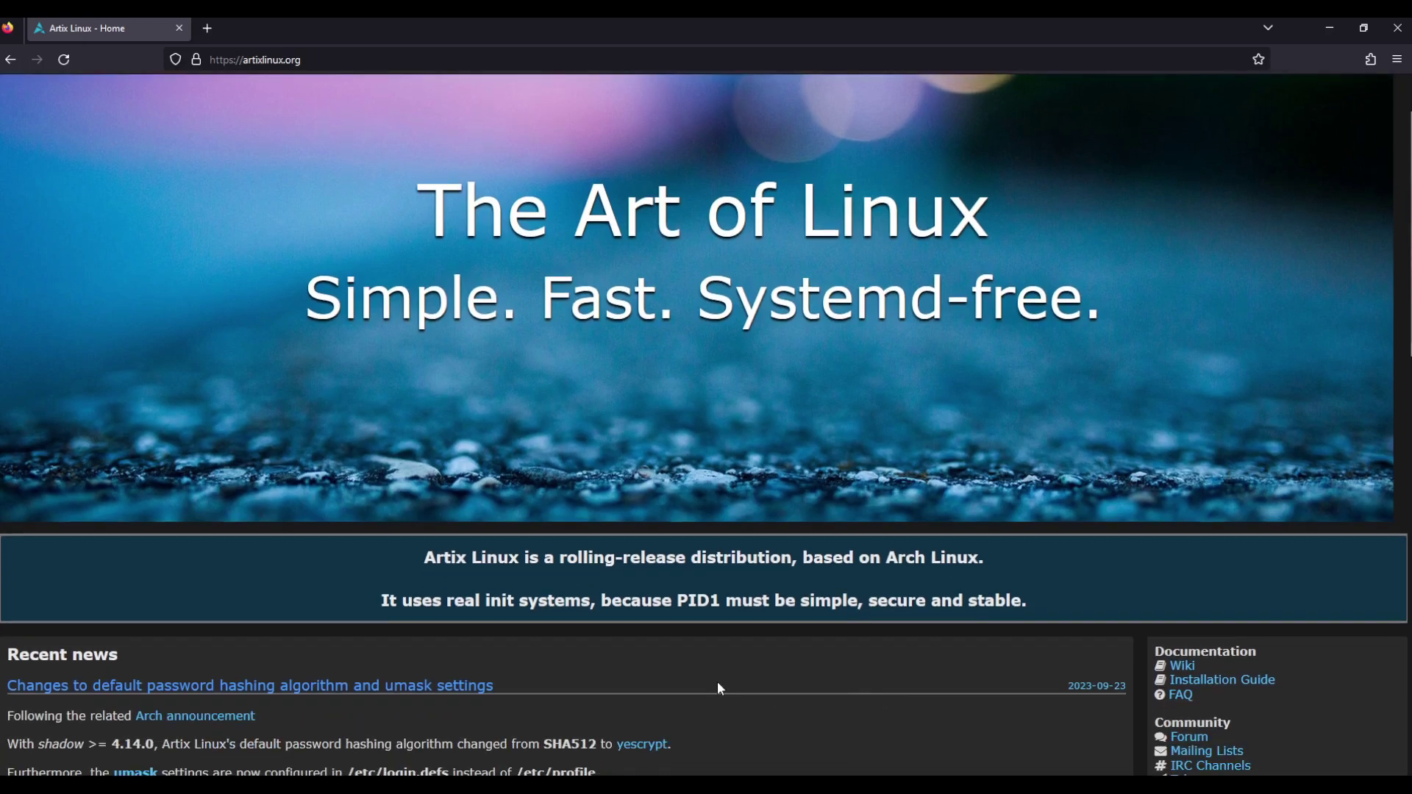
scroll(720, 689, down, 2)
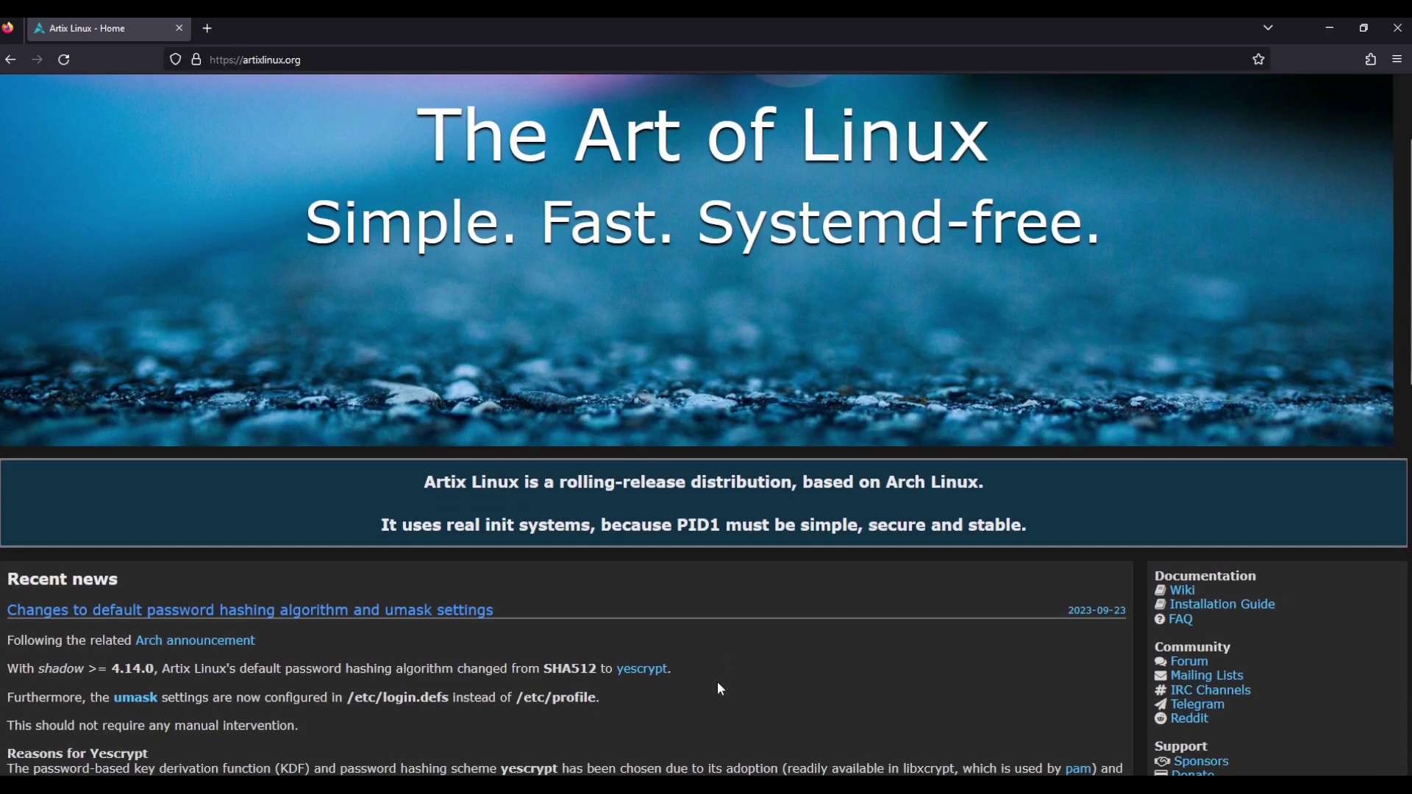
scroll(717, 680, down, 10)
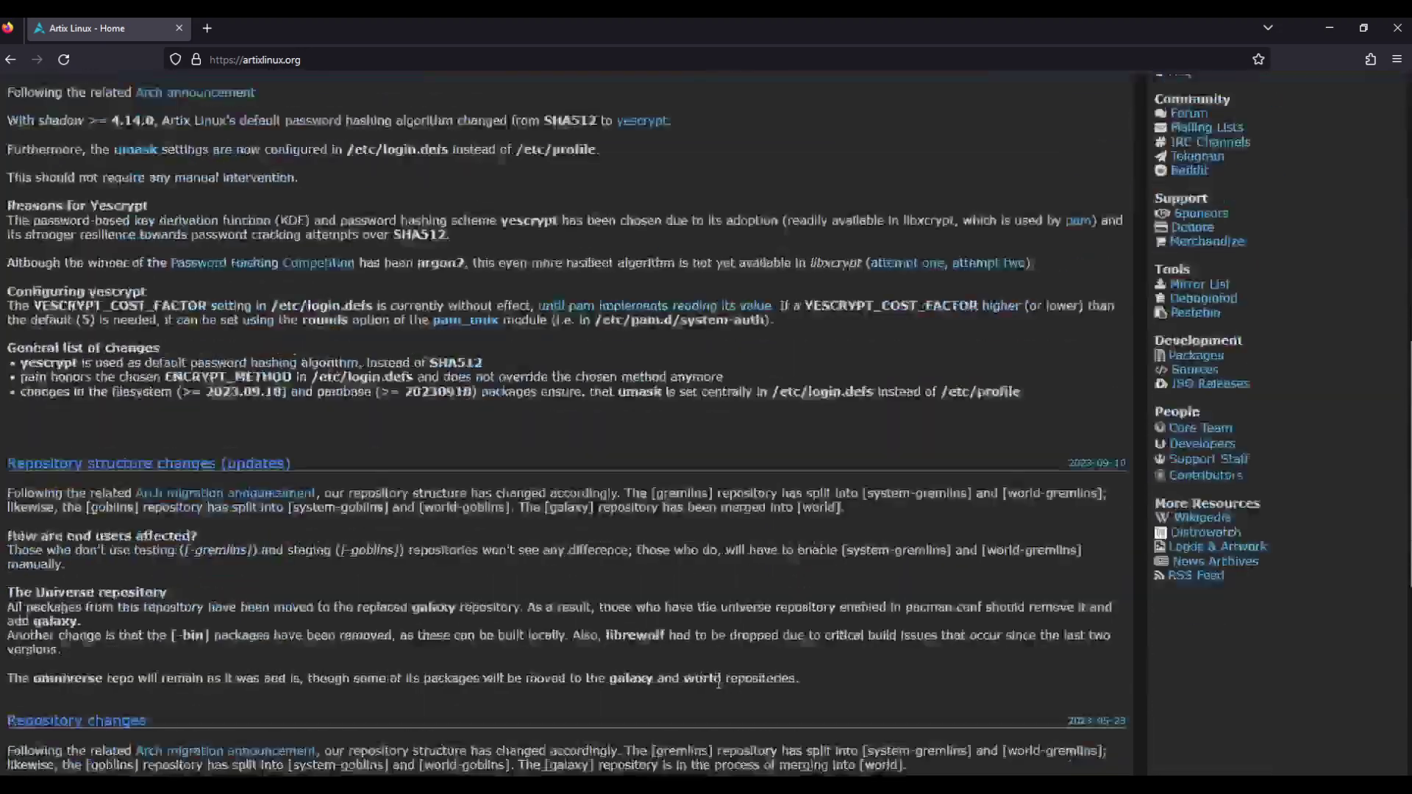
scroll(719, 687, down, 5)
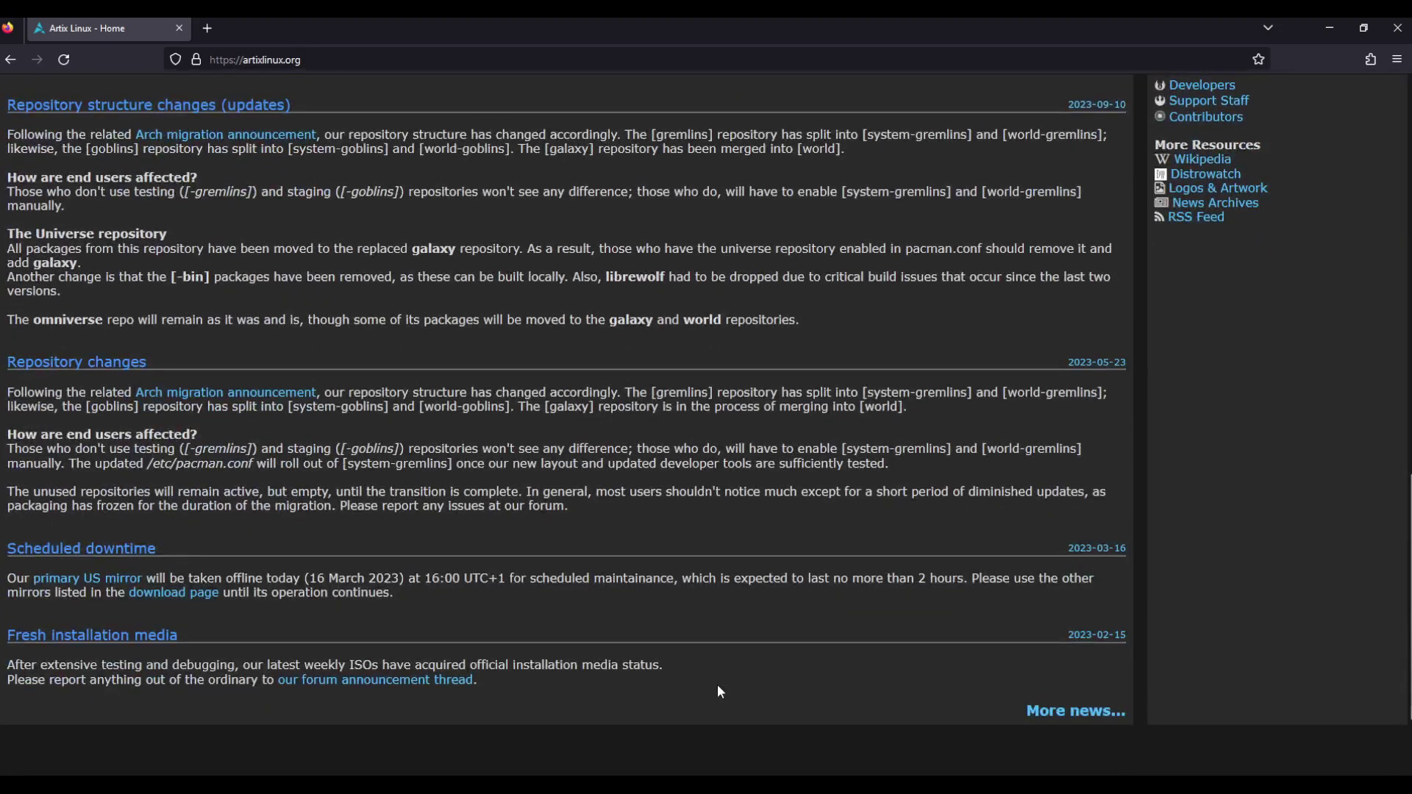
scroll(719, 690, down, 2)
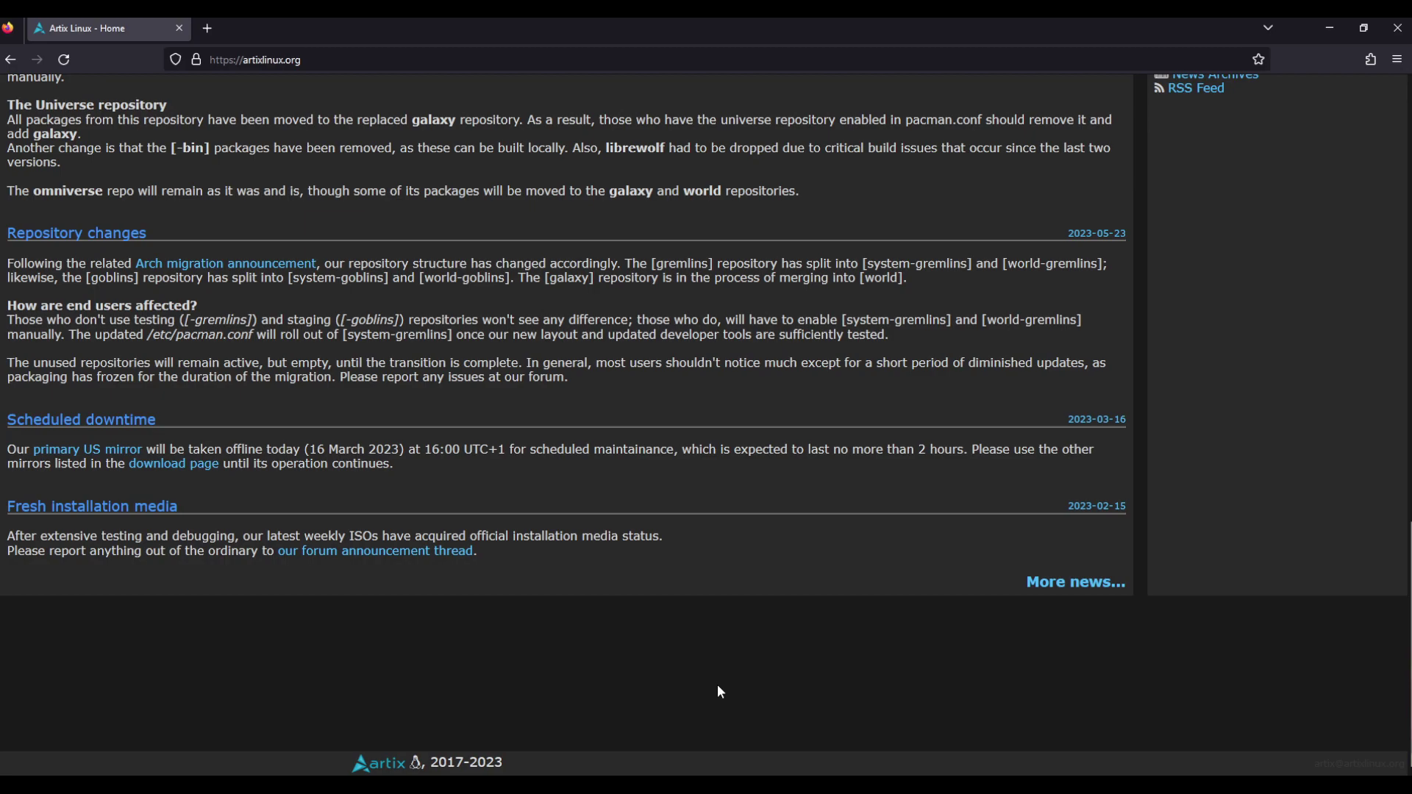
scroll(716, 684, up, 15)
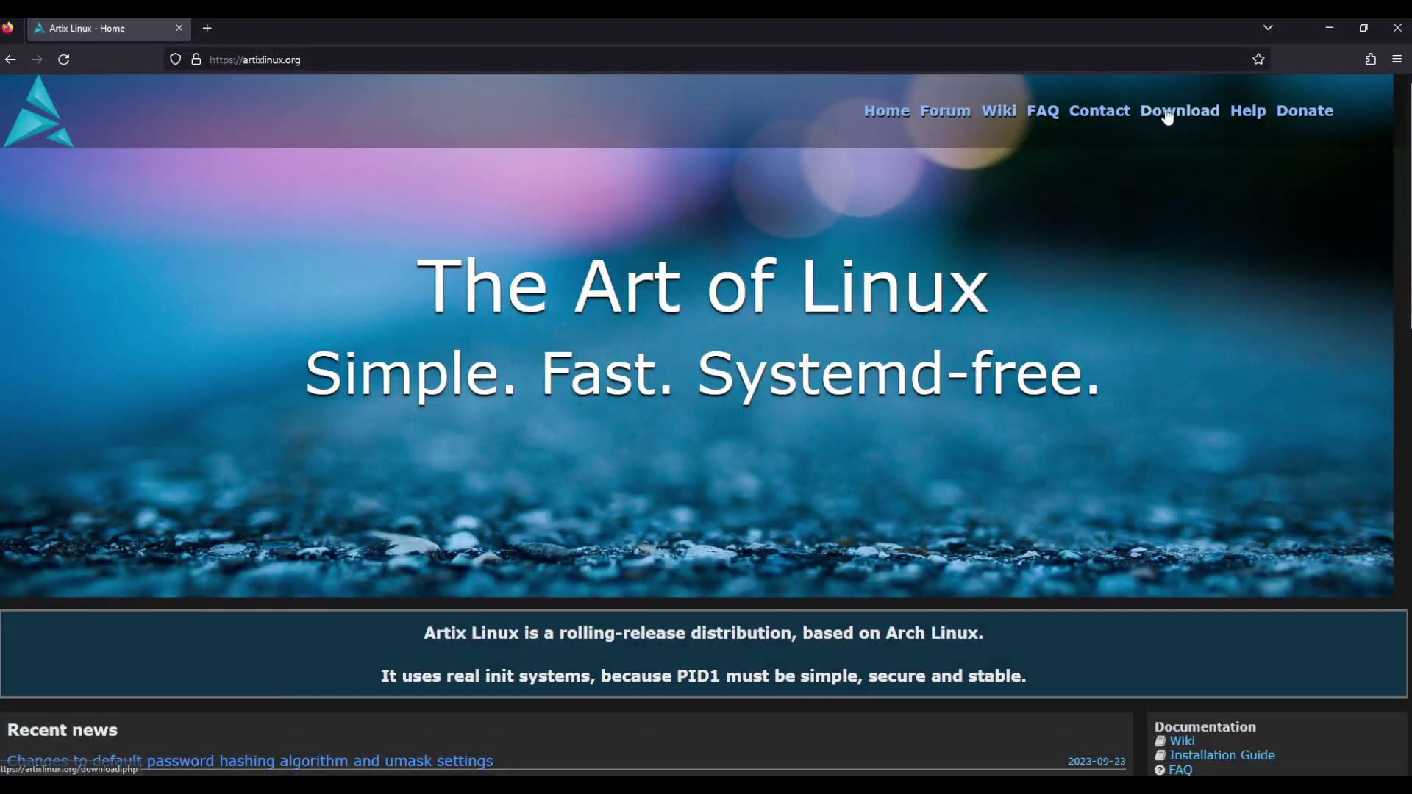
scroll(803, 634, down, 3)
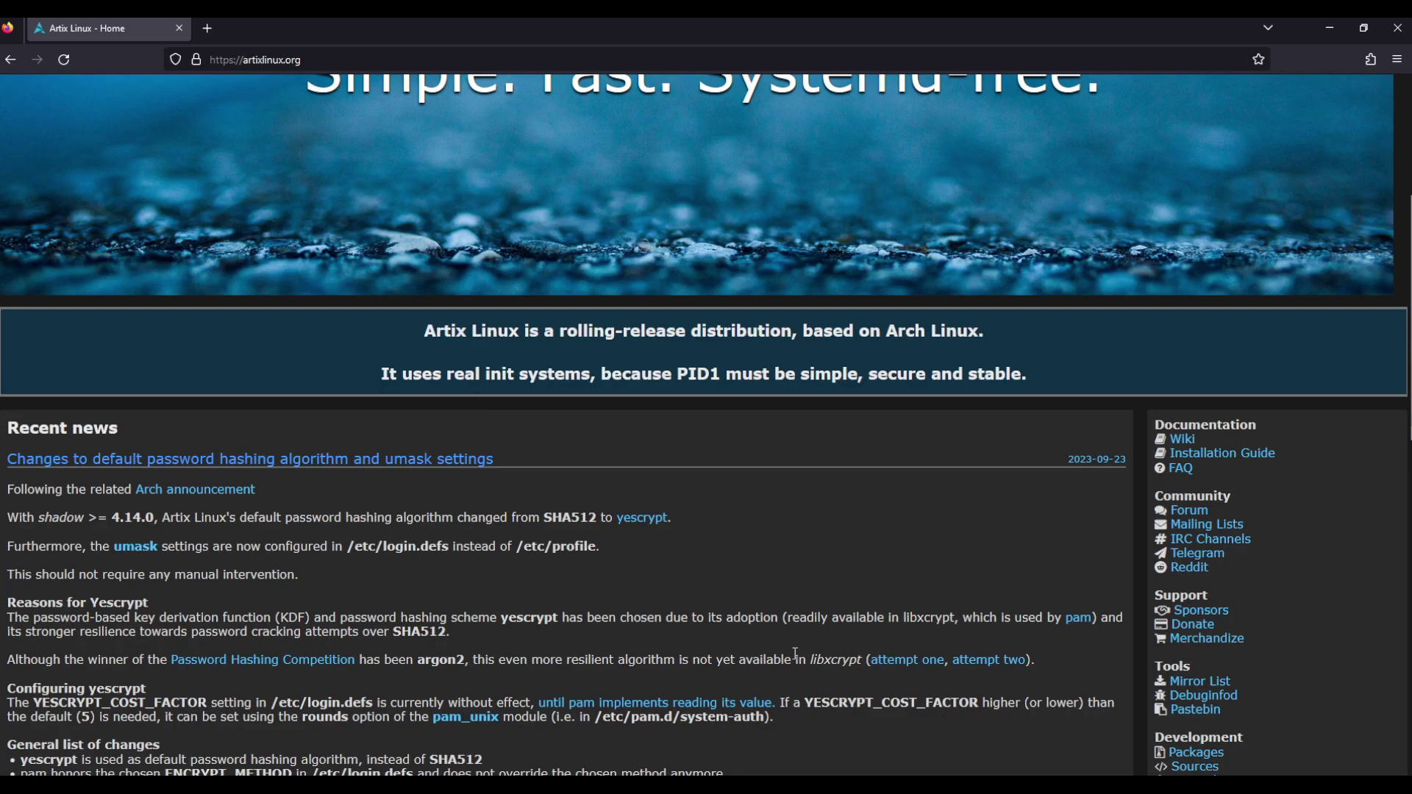
scroll(797, 653, up, 3)
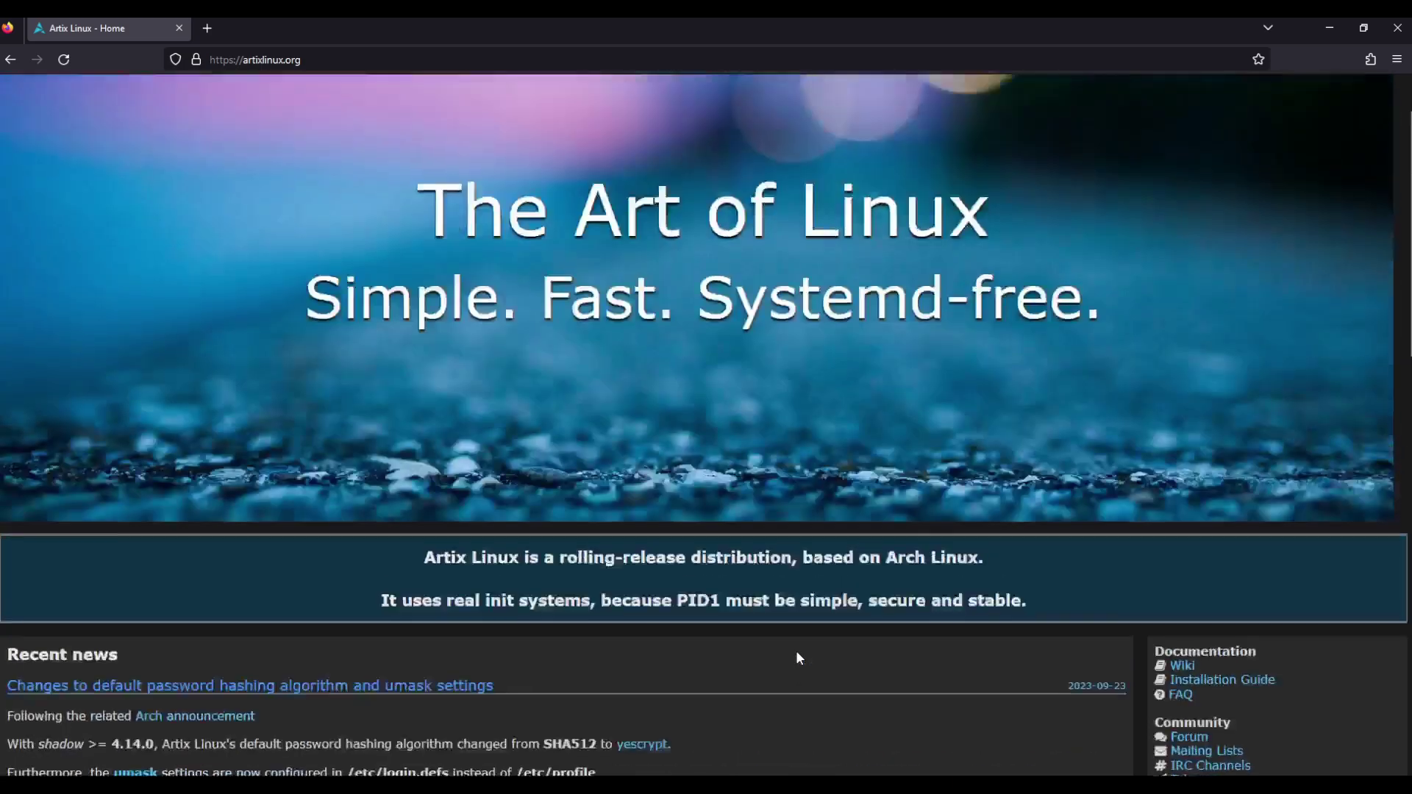
scroll(798, 656, up, 1)
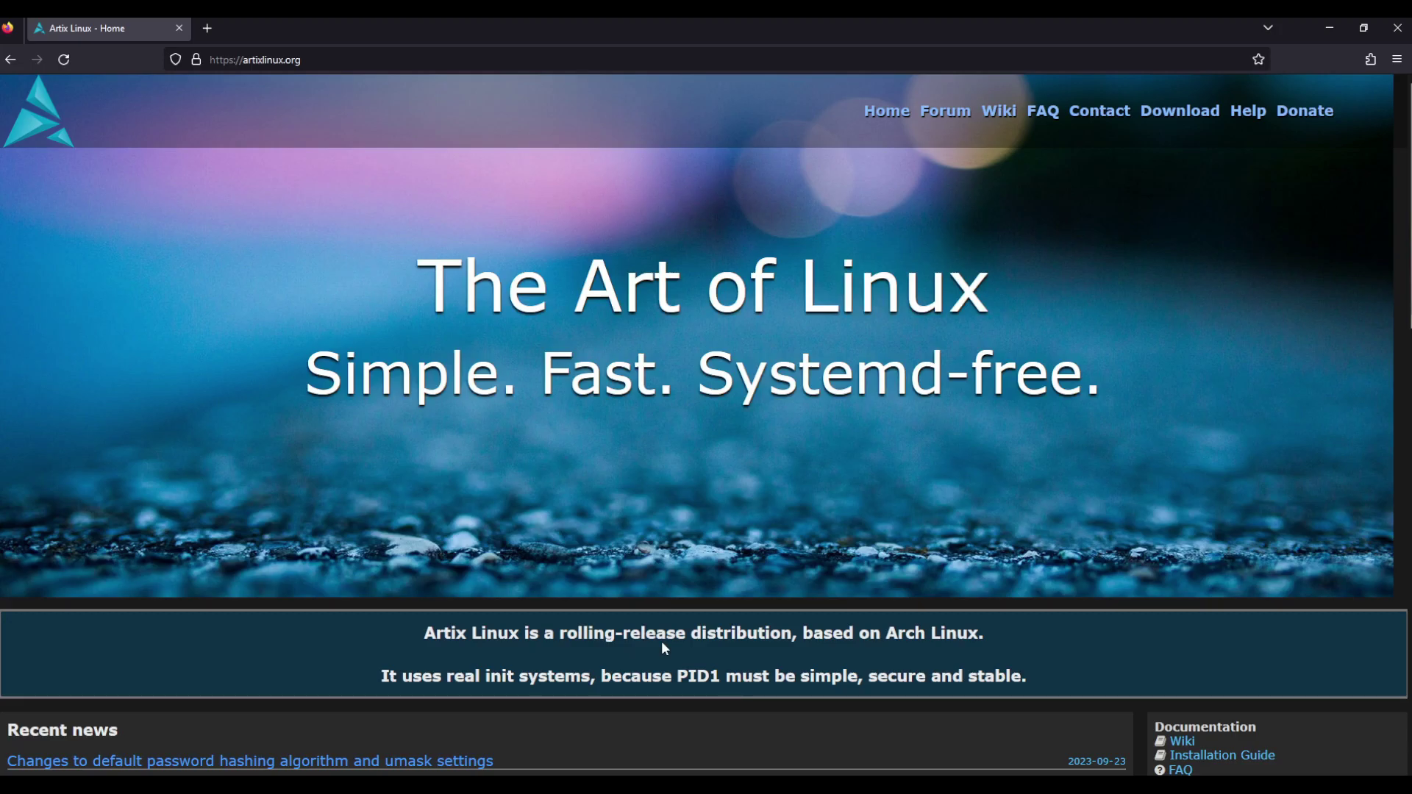
scroll(659, 632, down, 9)
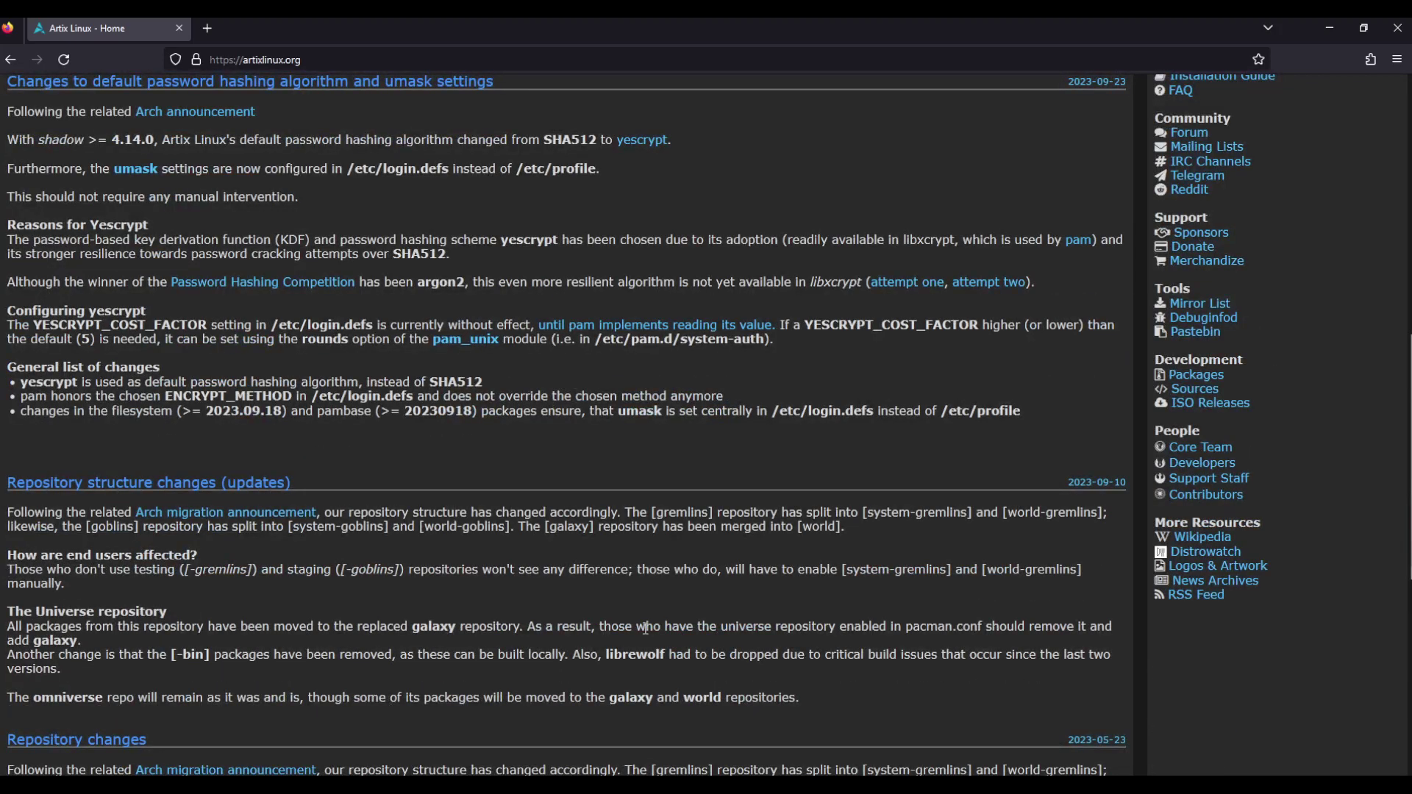
scroll(645, 628, up, 9)
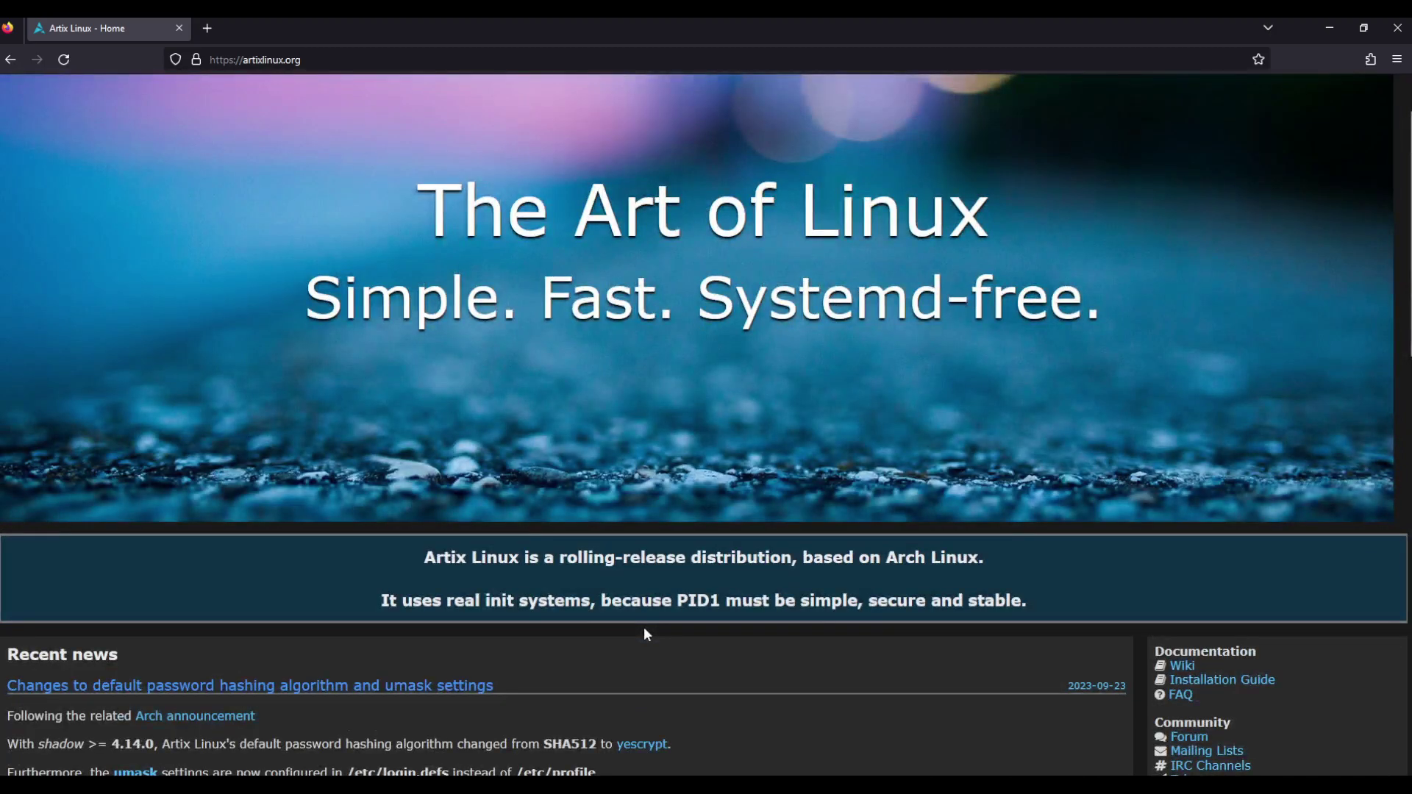
scroll(645, 630, down, 5)
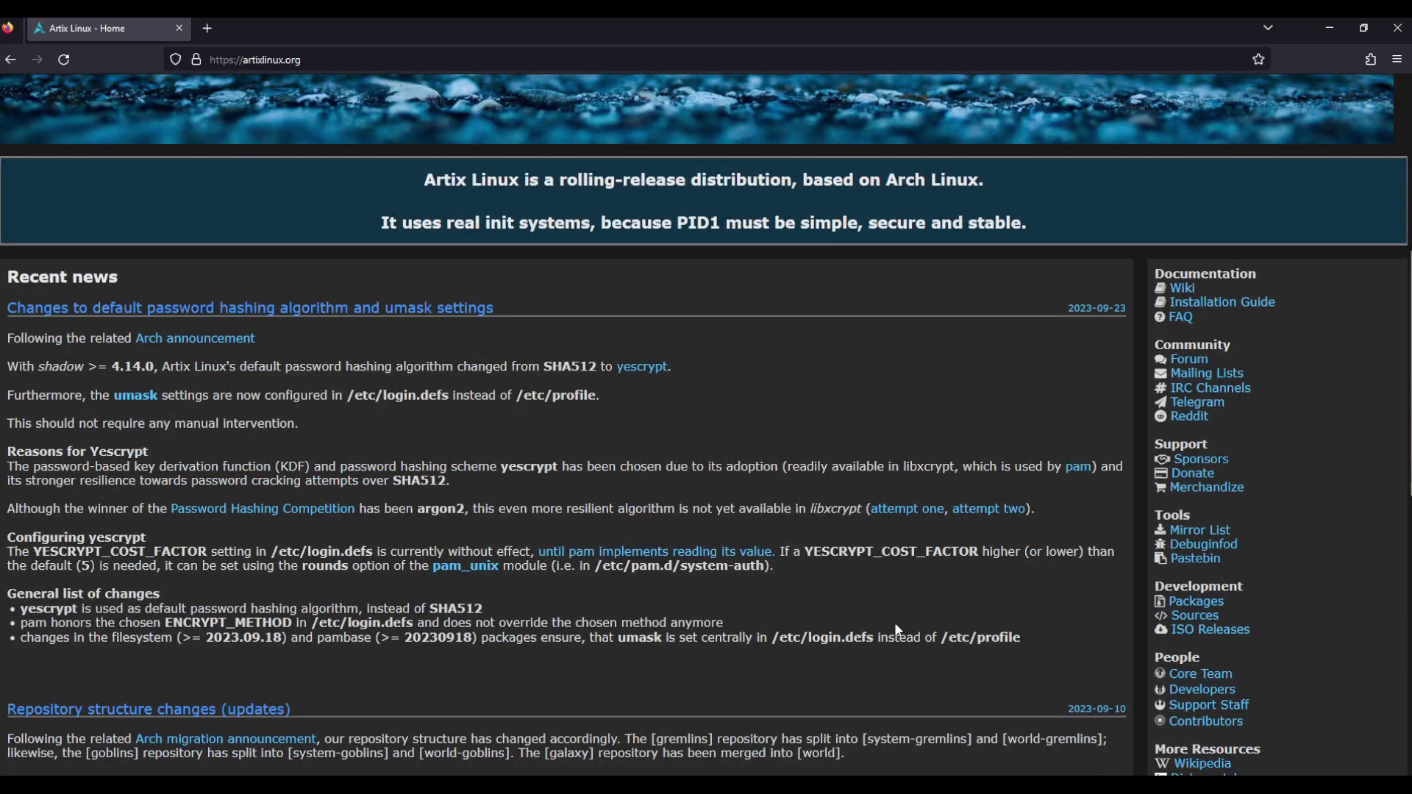
scroll(894, 622, down, 5)
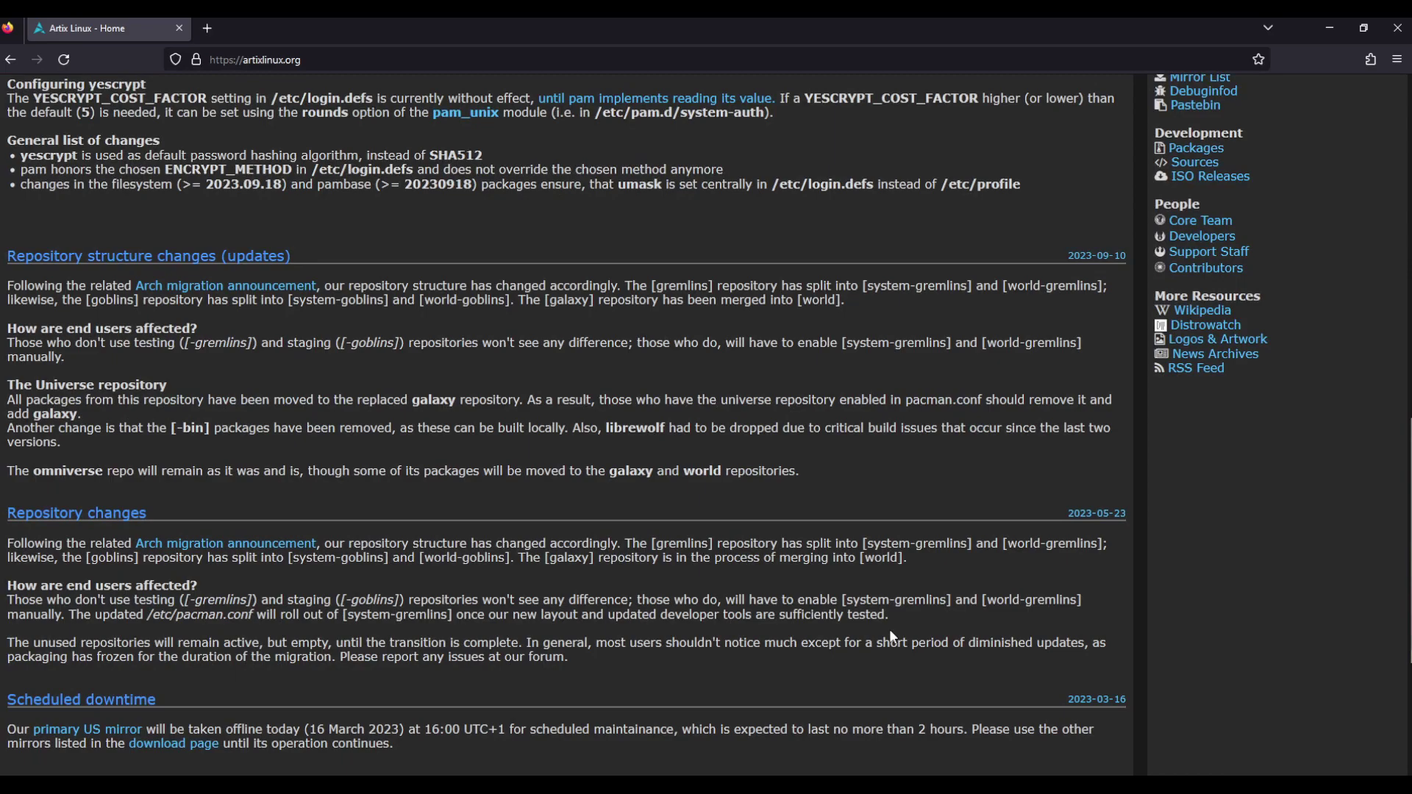
scroll(890, 632, down, 3)
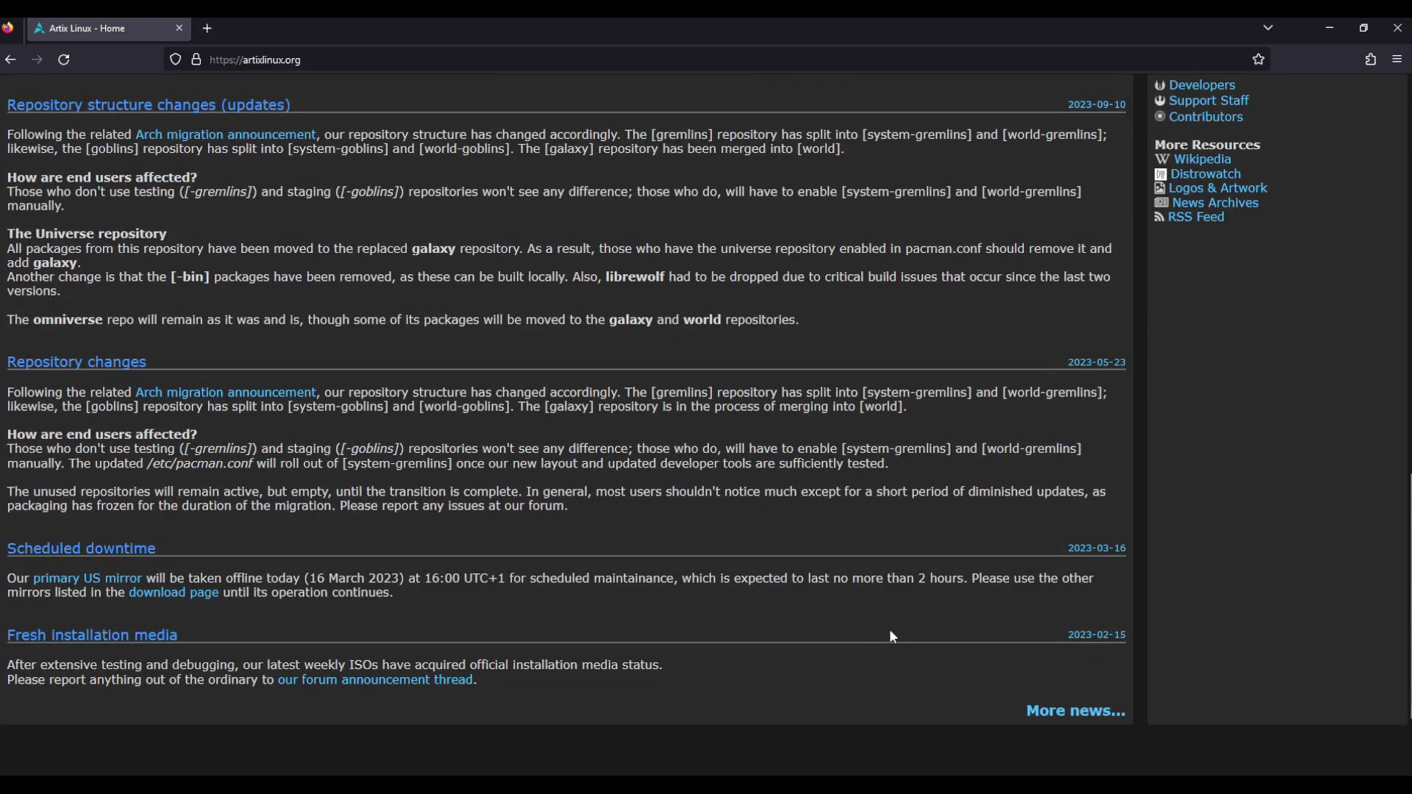
scroll(891, 630, down, 2)
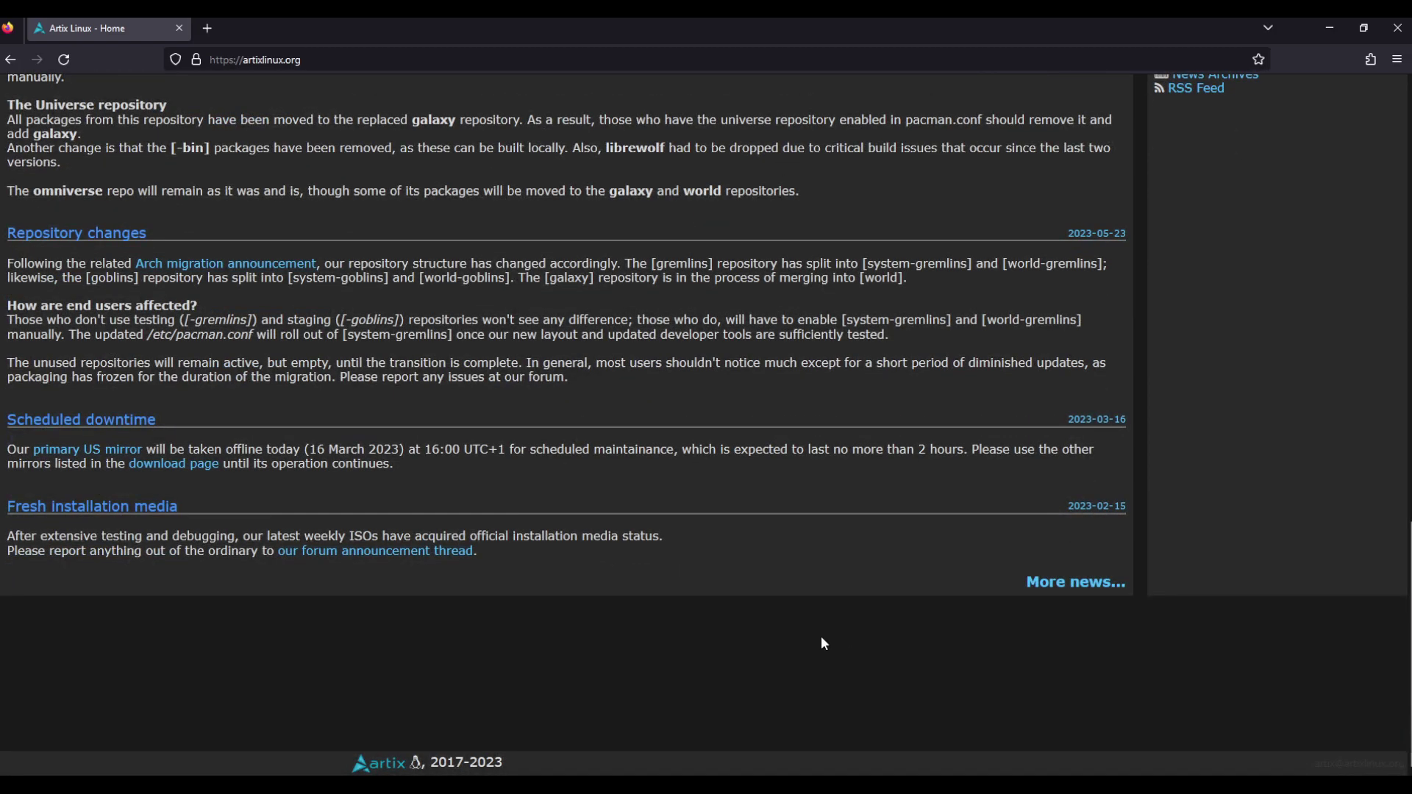
scroll(822, 641, up, 6)
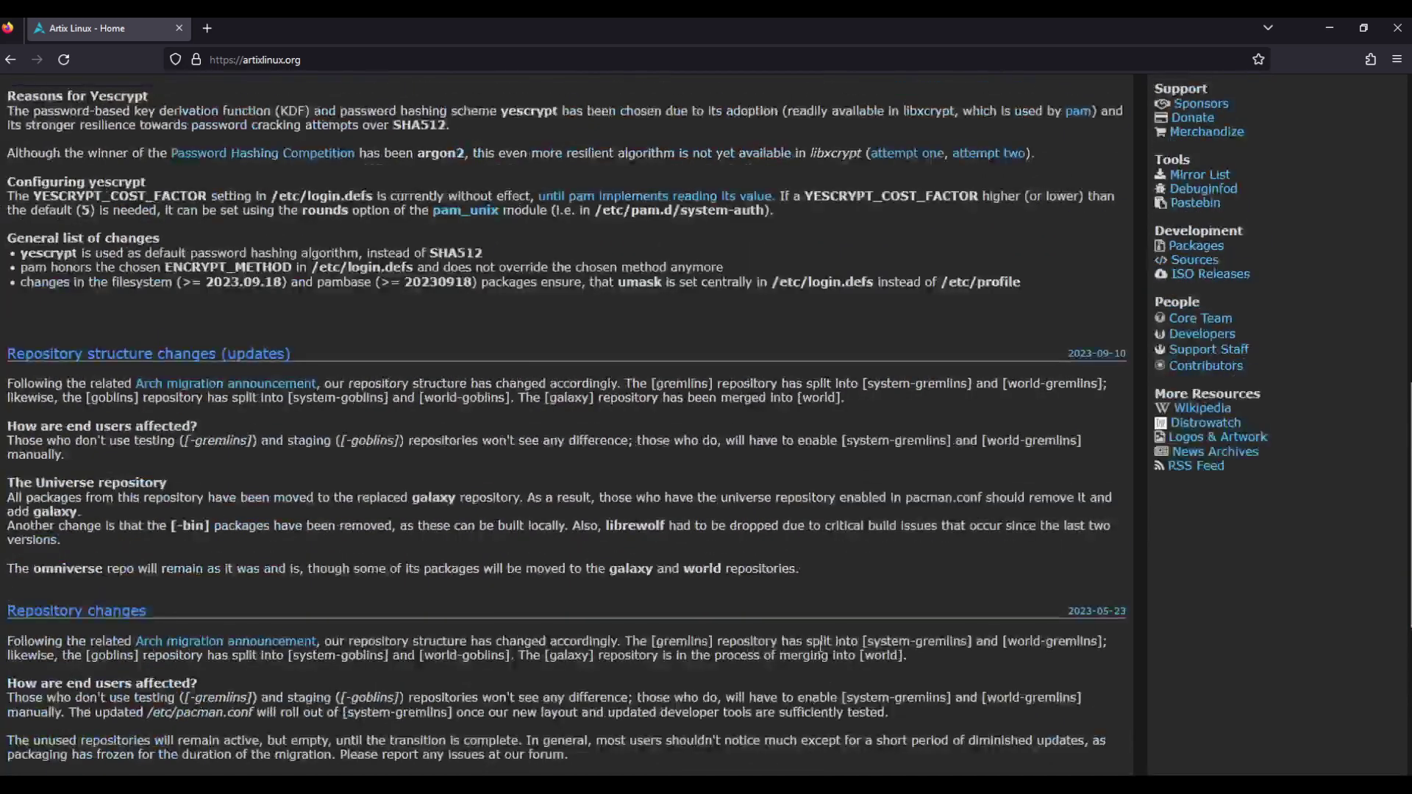
scroll(806, 653, up, 6)
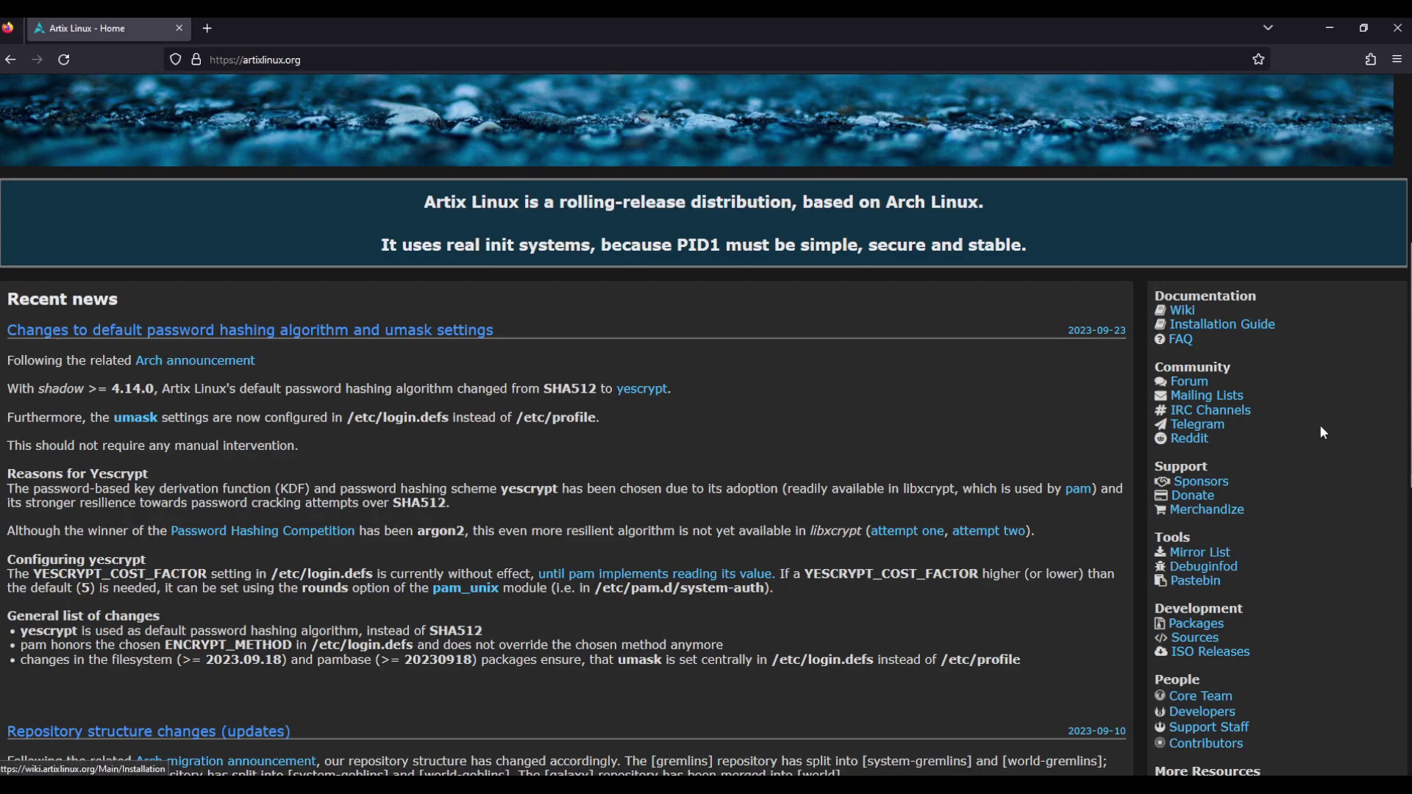
scroll(937, 507, up, 5)
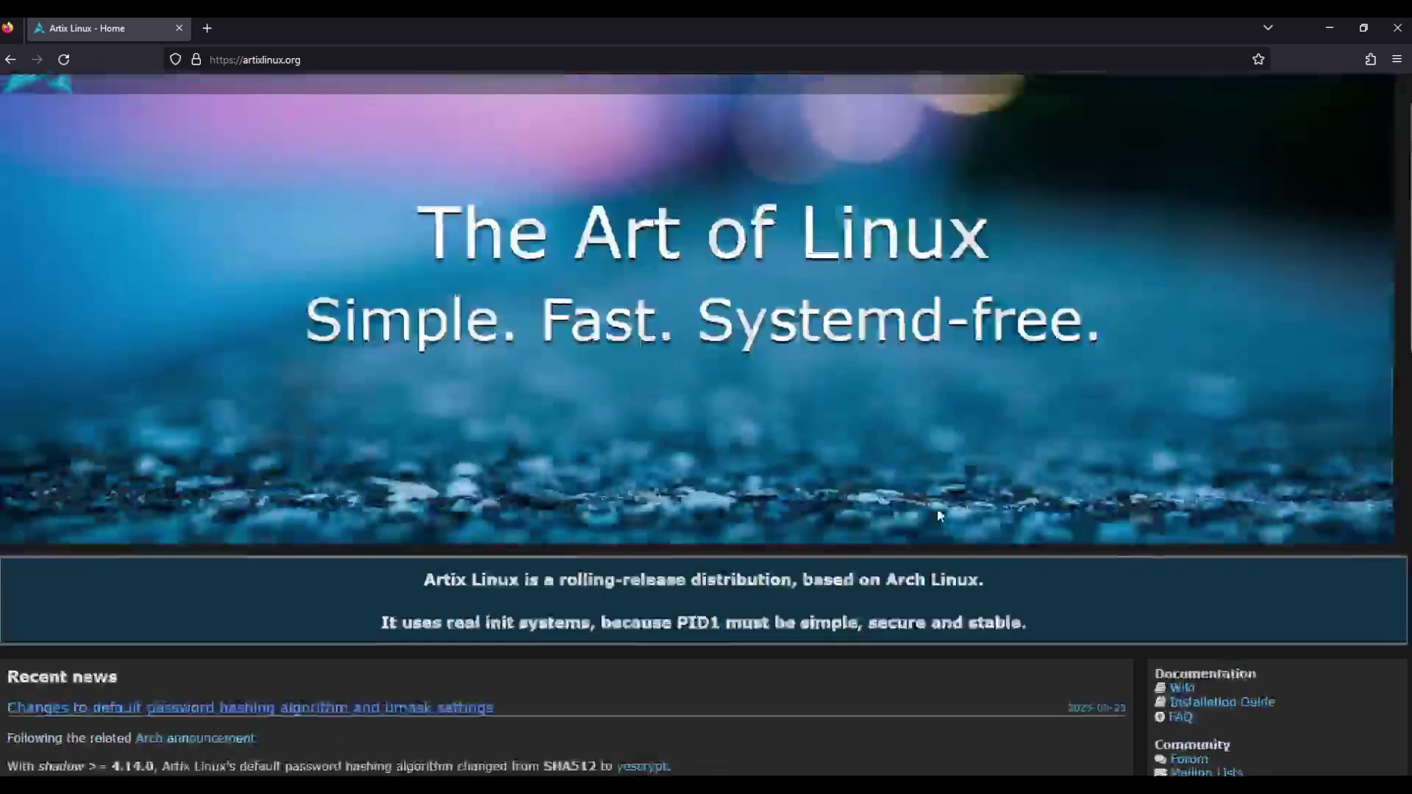
scroll(937, 507, down, 6)
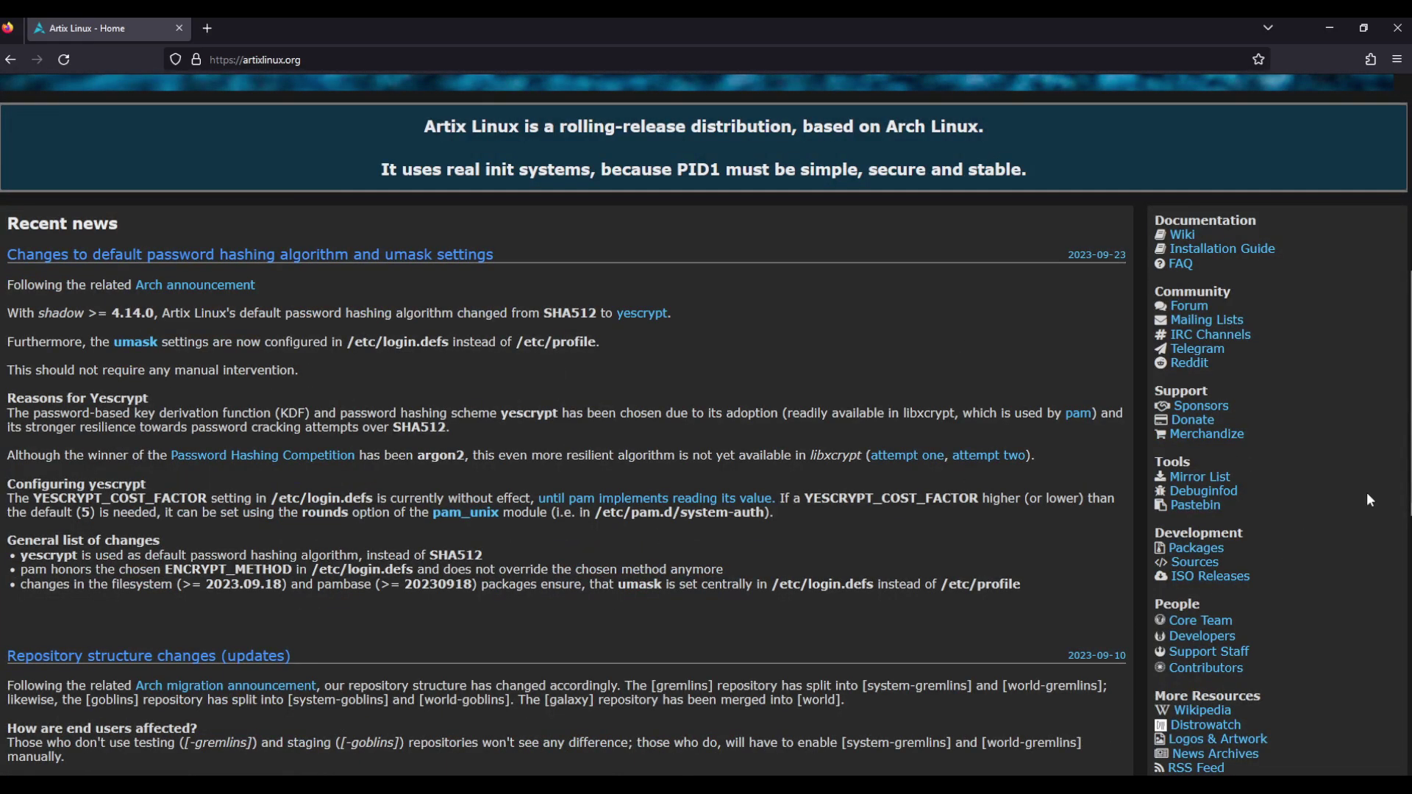
scroll(1295, 437, down, 2)
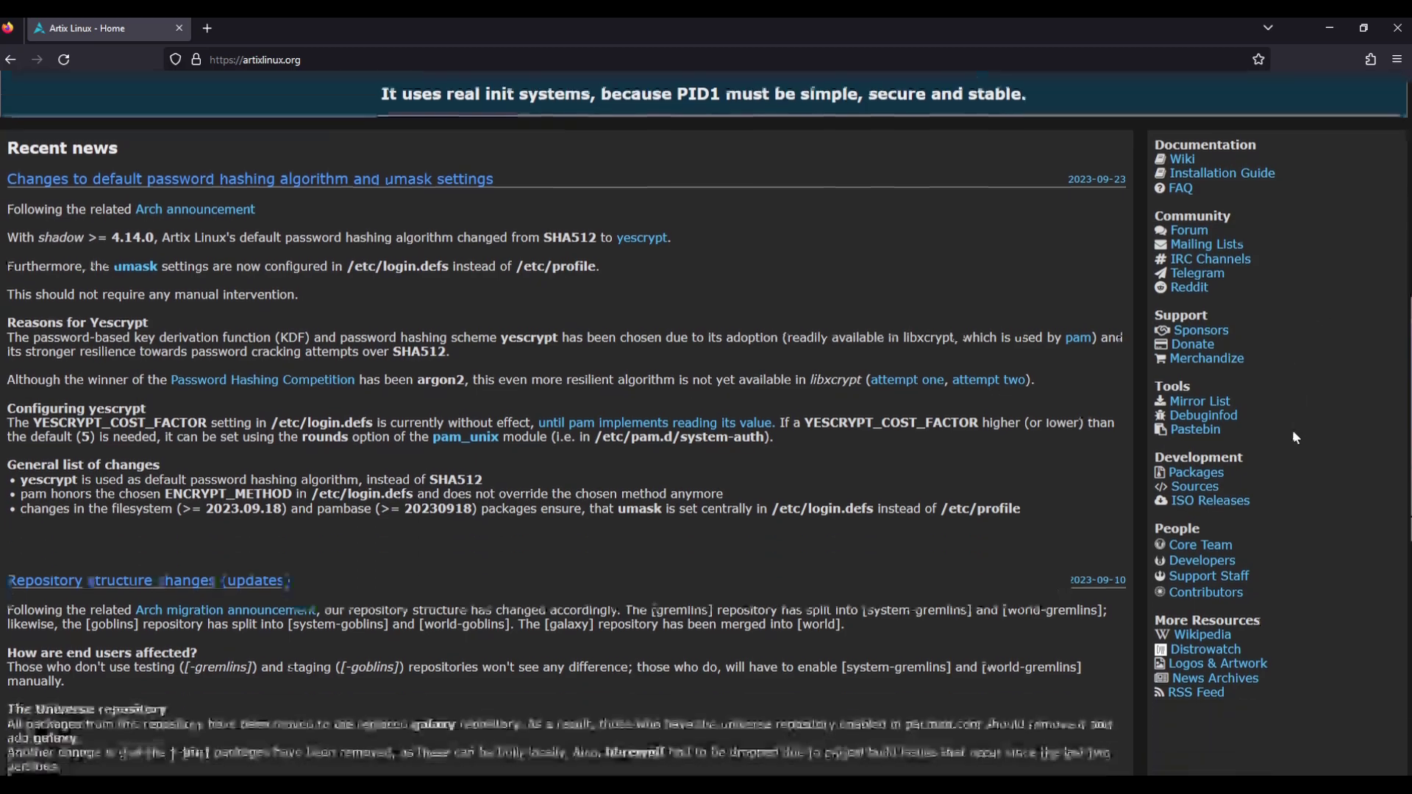
click(1219, 504)
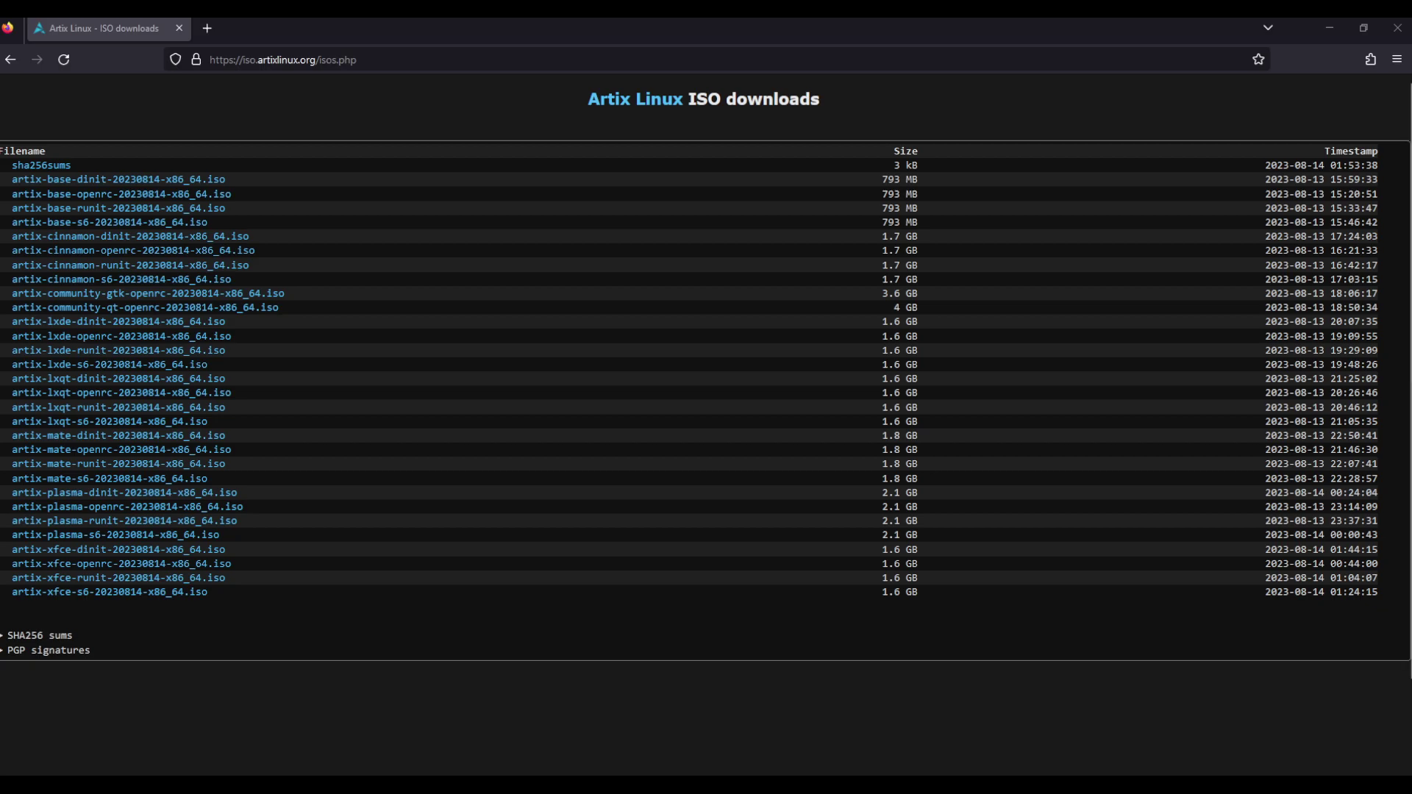
click(610, 728)
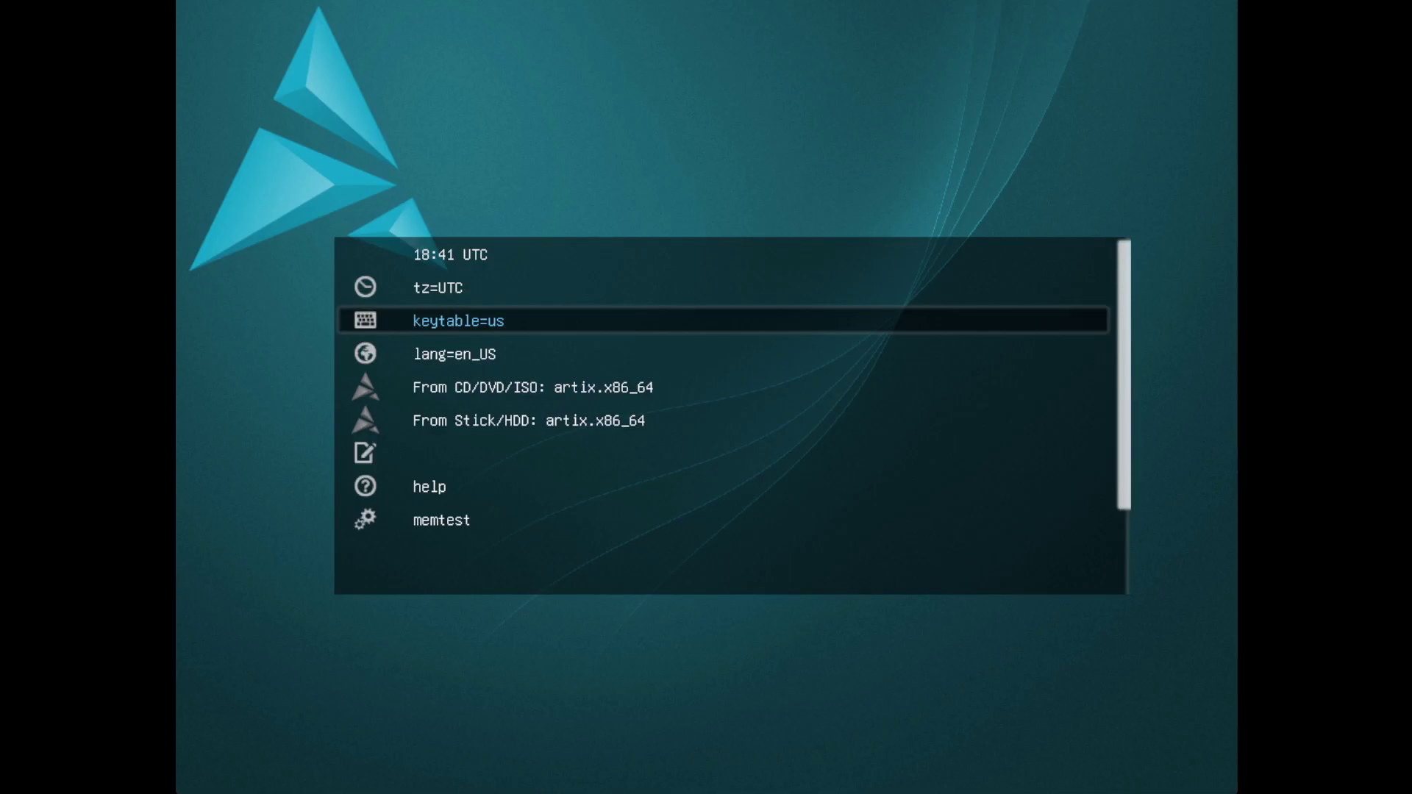
Boot the live system with the 'From CD/DVD/ISO: artix.x86_64' boot menu entry
key(Down)
key(Down)
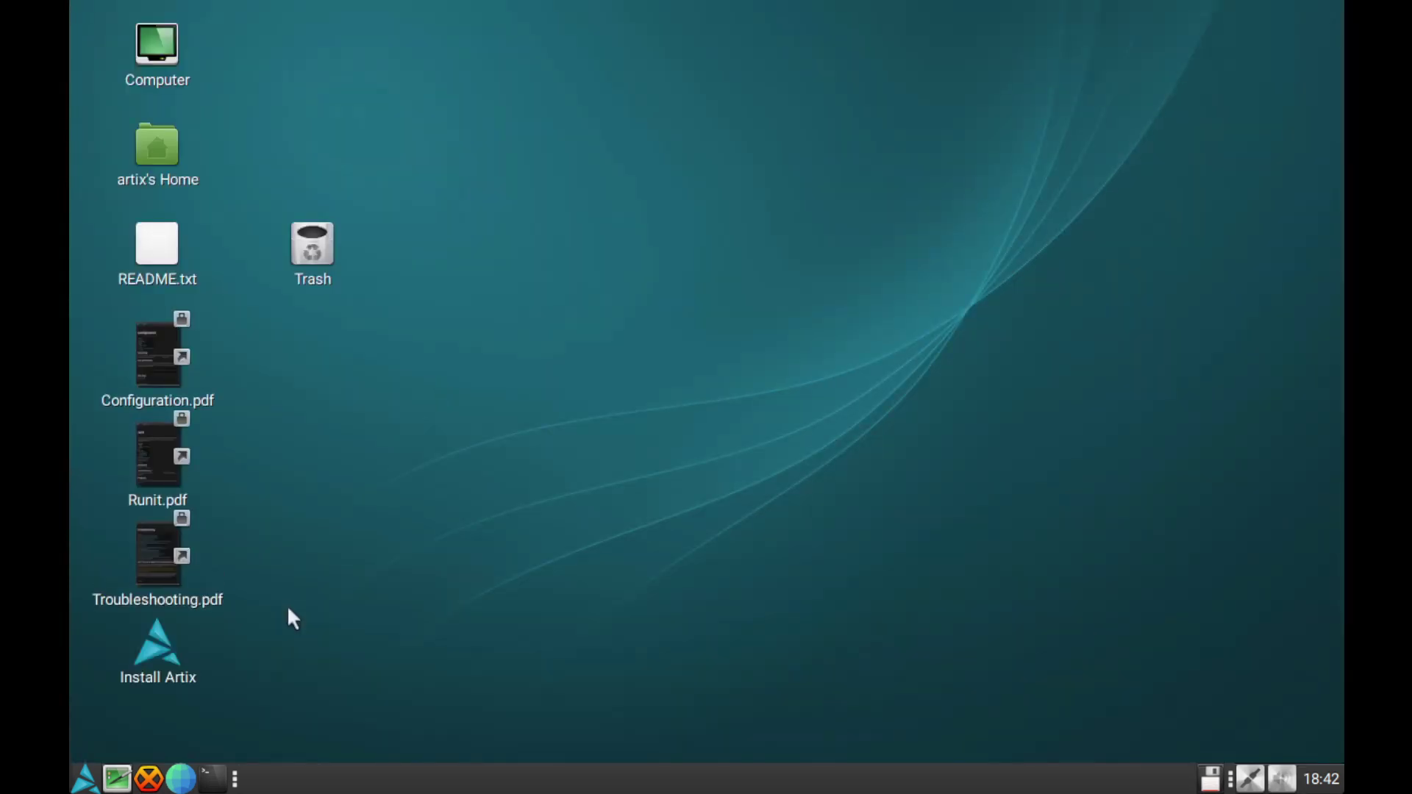
Look through the Applications menu, then launch the Install Artix desktop icon
click(85, 779)
click(91, 787)
click(91, 787)
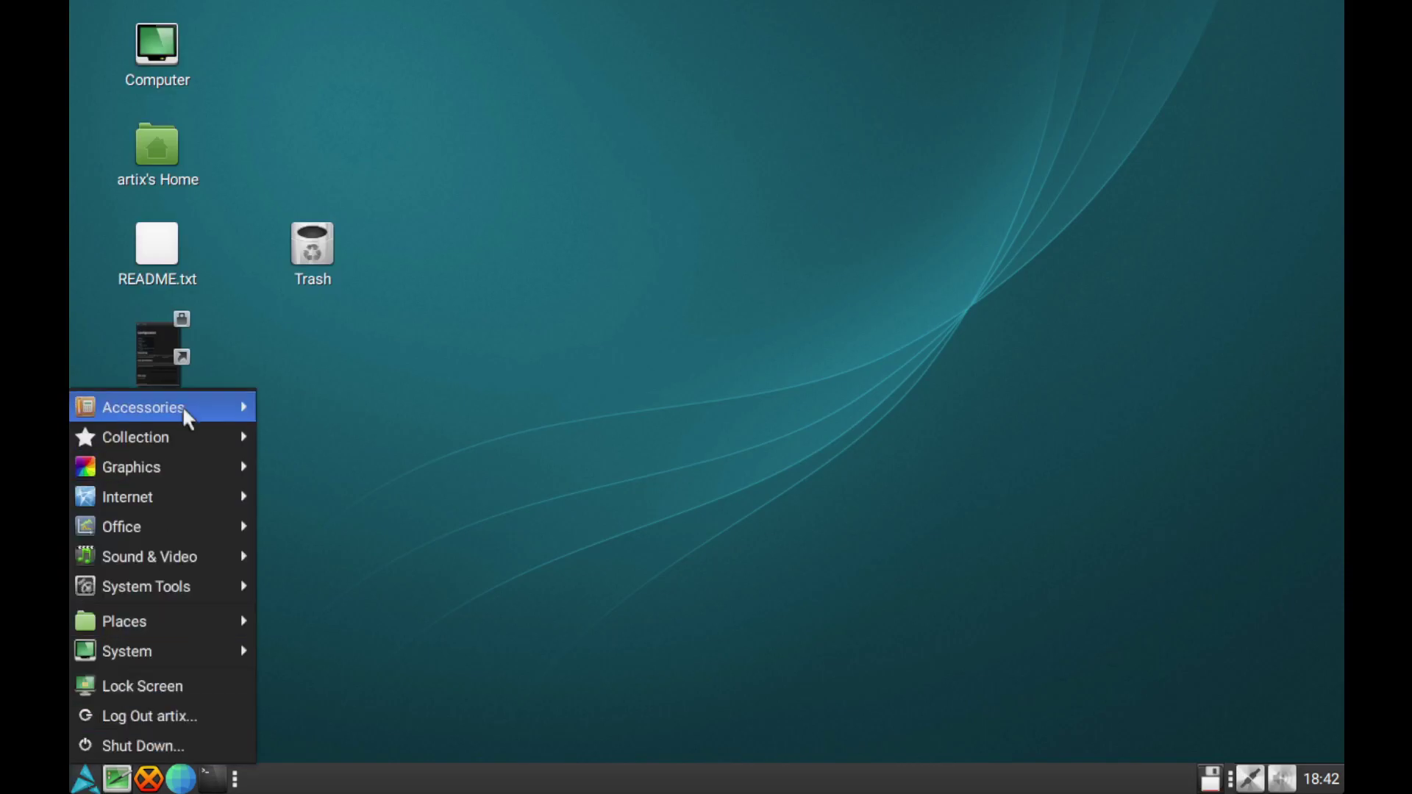
click(724, 375)
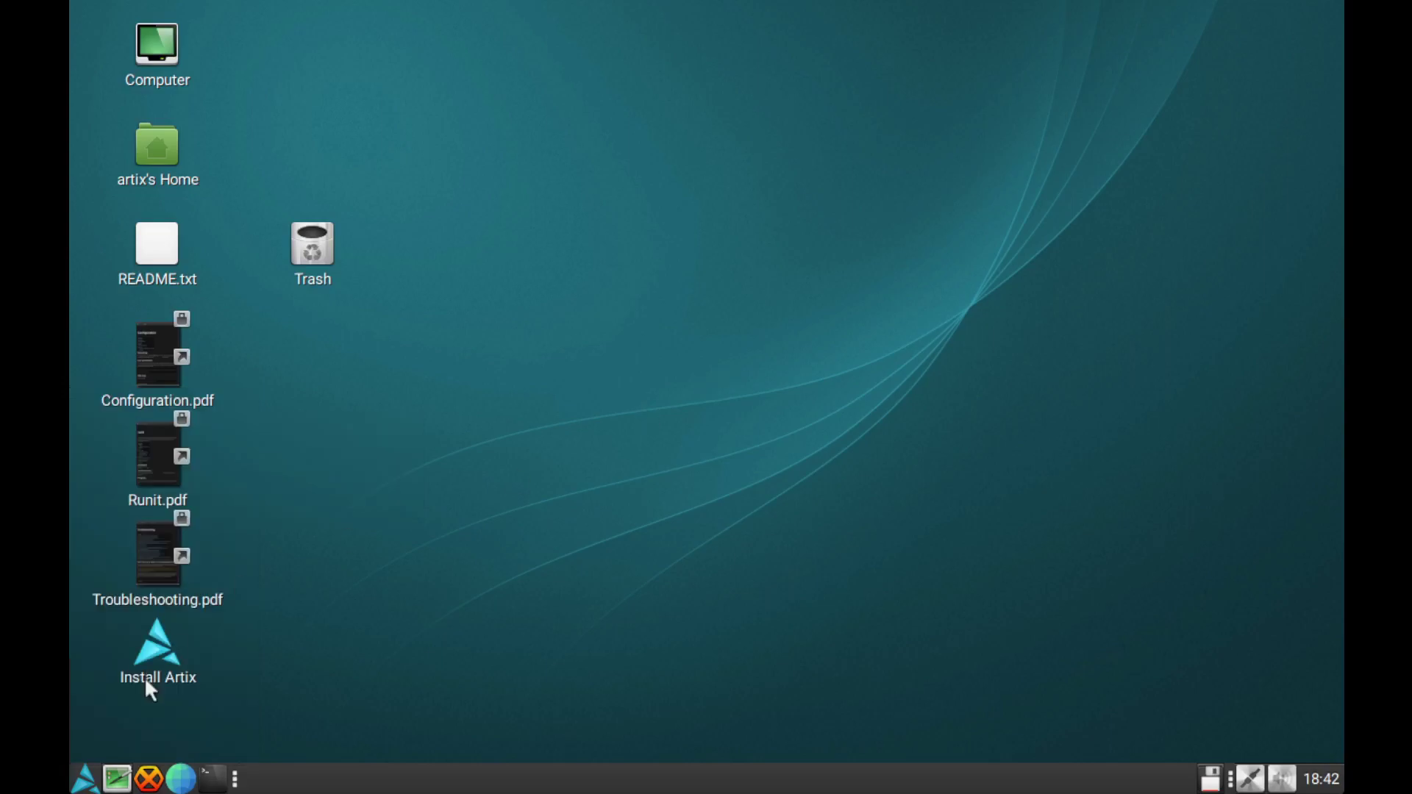
click(89, 781)
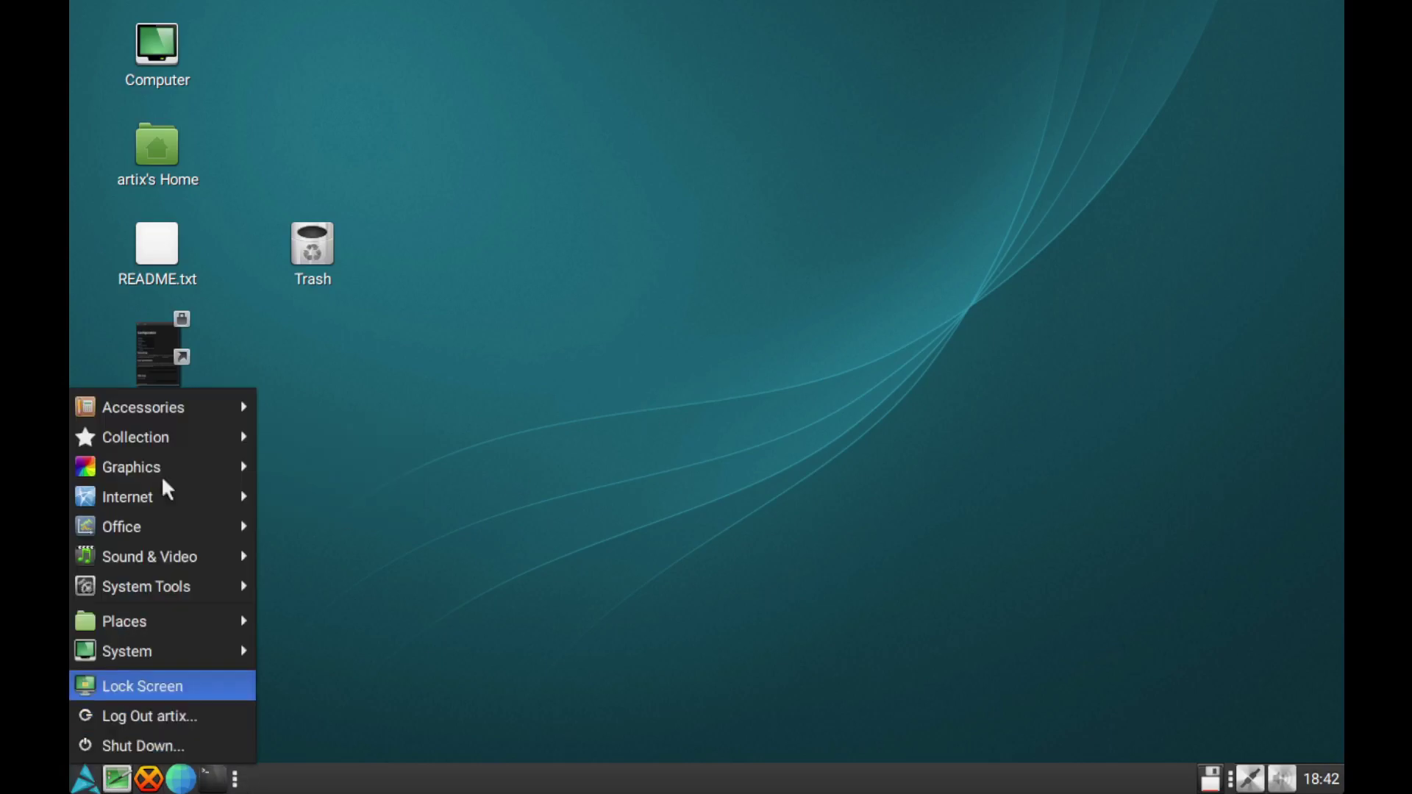
click(771, 417)
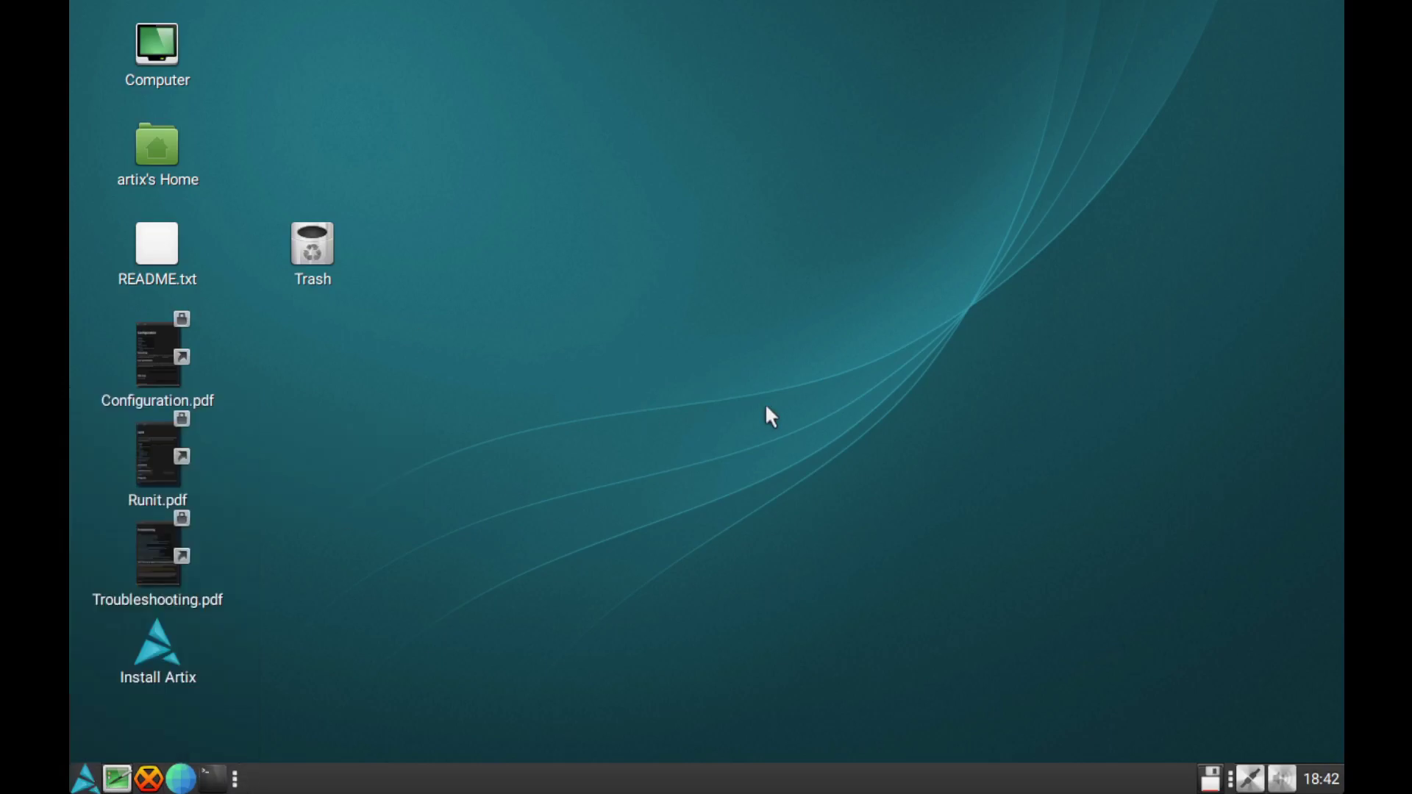
click(85, 781)
click(717, 463)
double_click(160, 646)
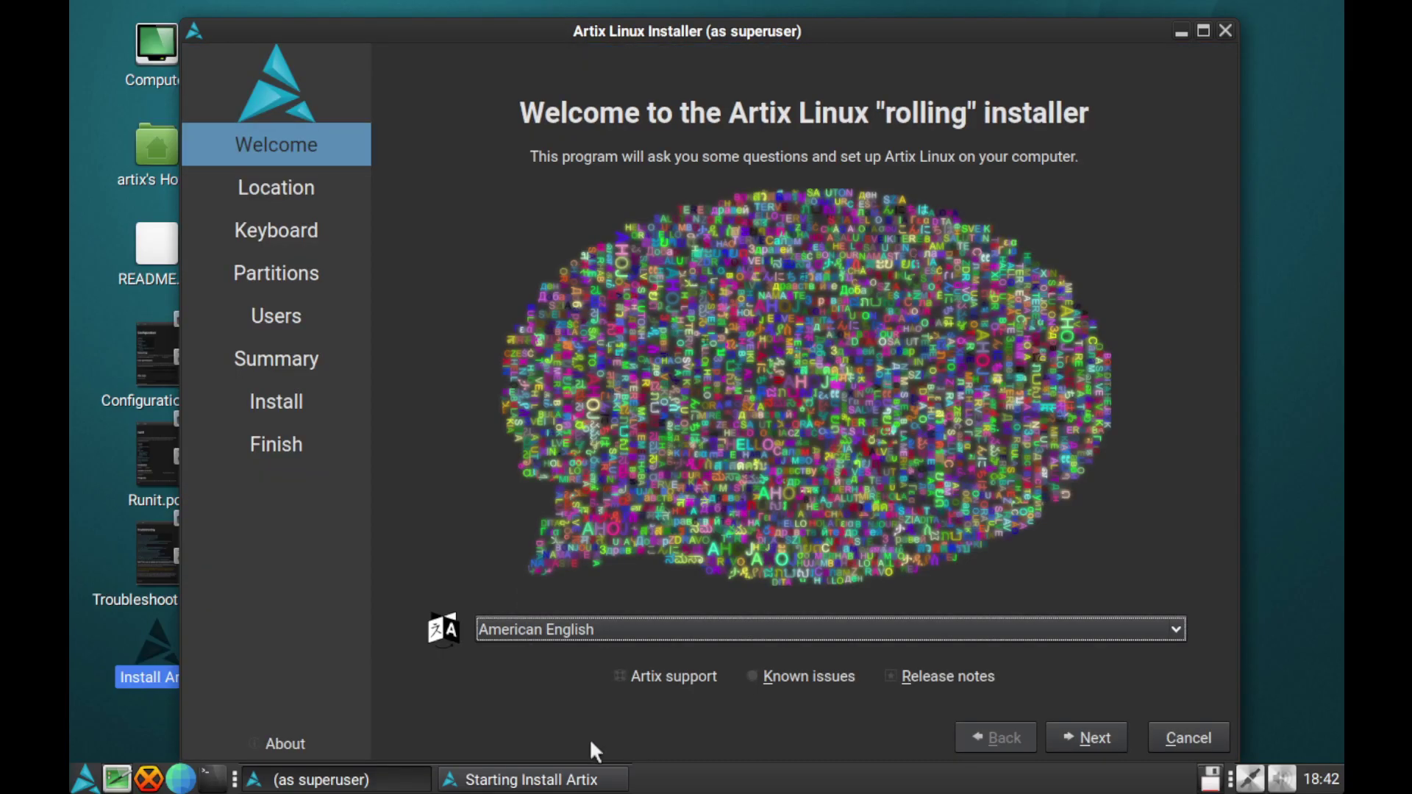
Accept the default America/Los Angeles location and English (US) keyboard layout
click(1086, 737)
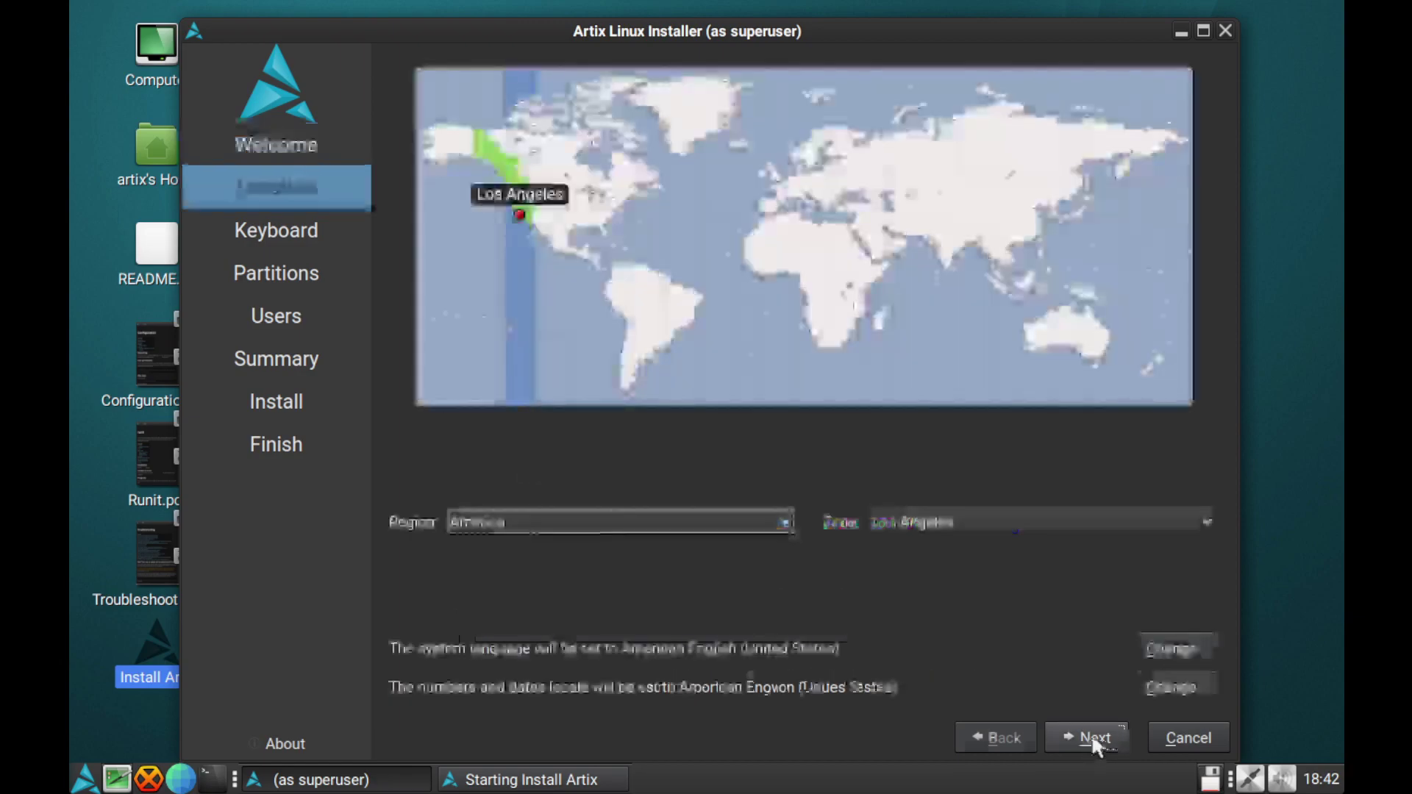
click(1093, 741)
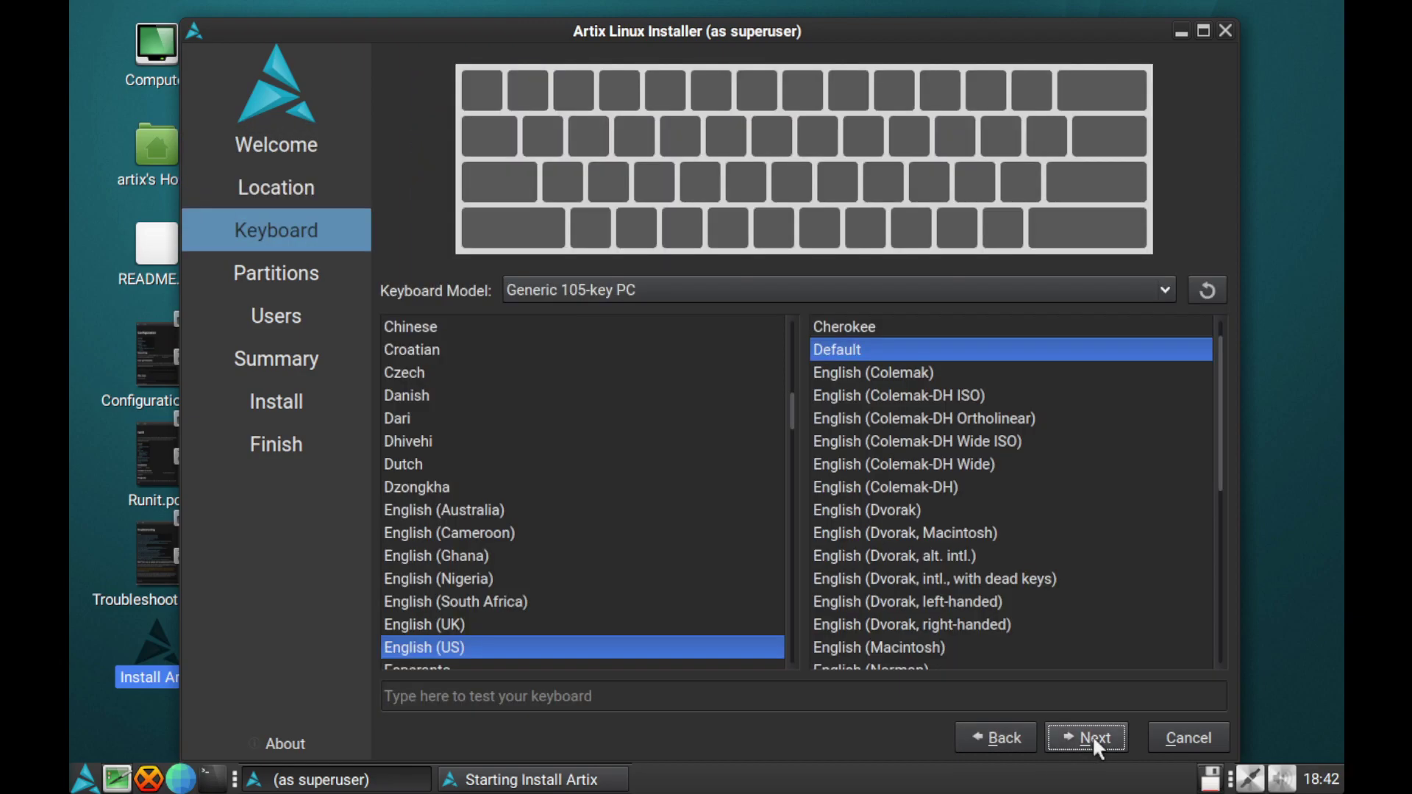
click(1094, 741)
Choose Erase disk with Swap to file partitioning and continue to user setup
click(512, 151)
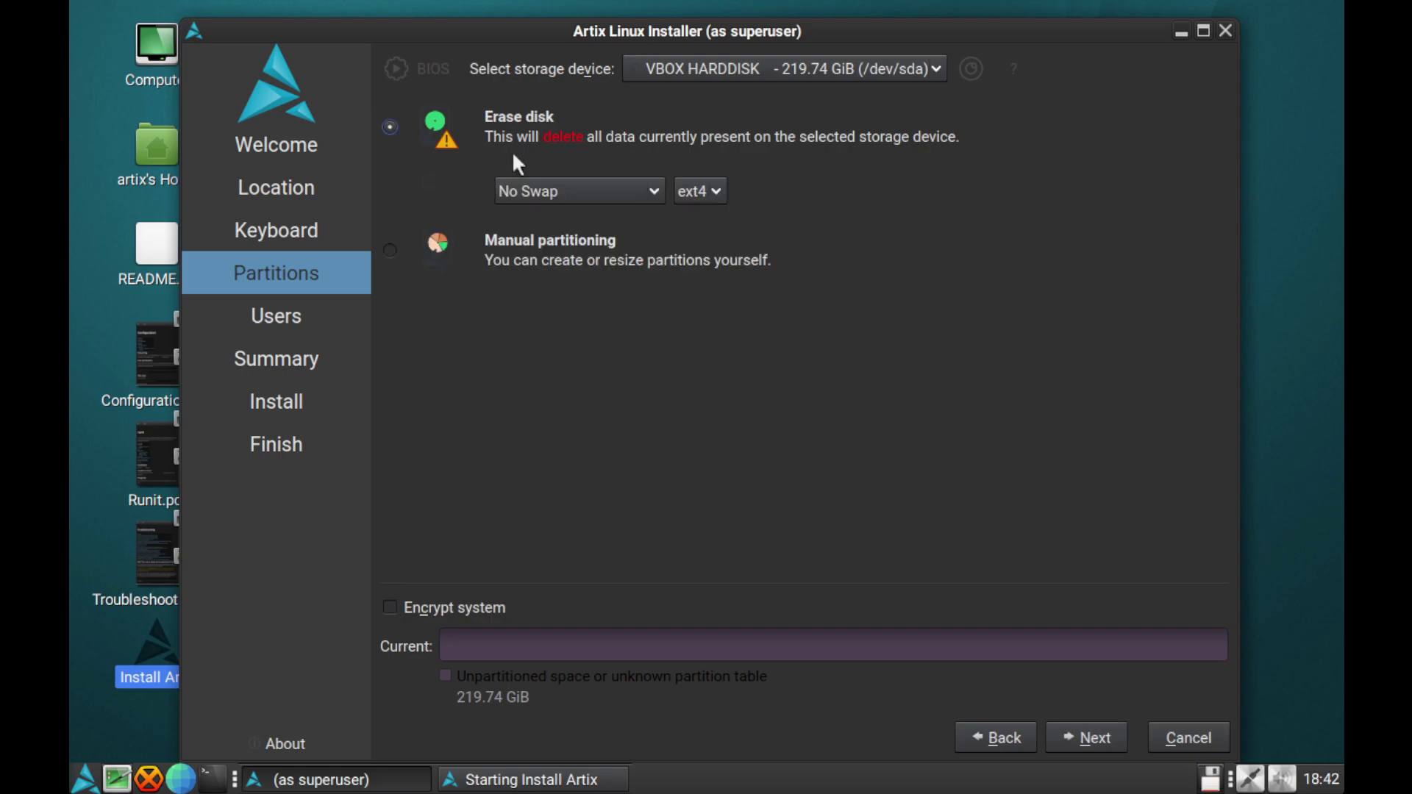
click(615, 192)
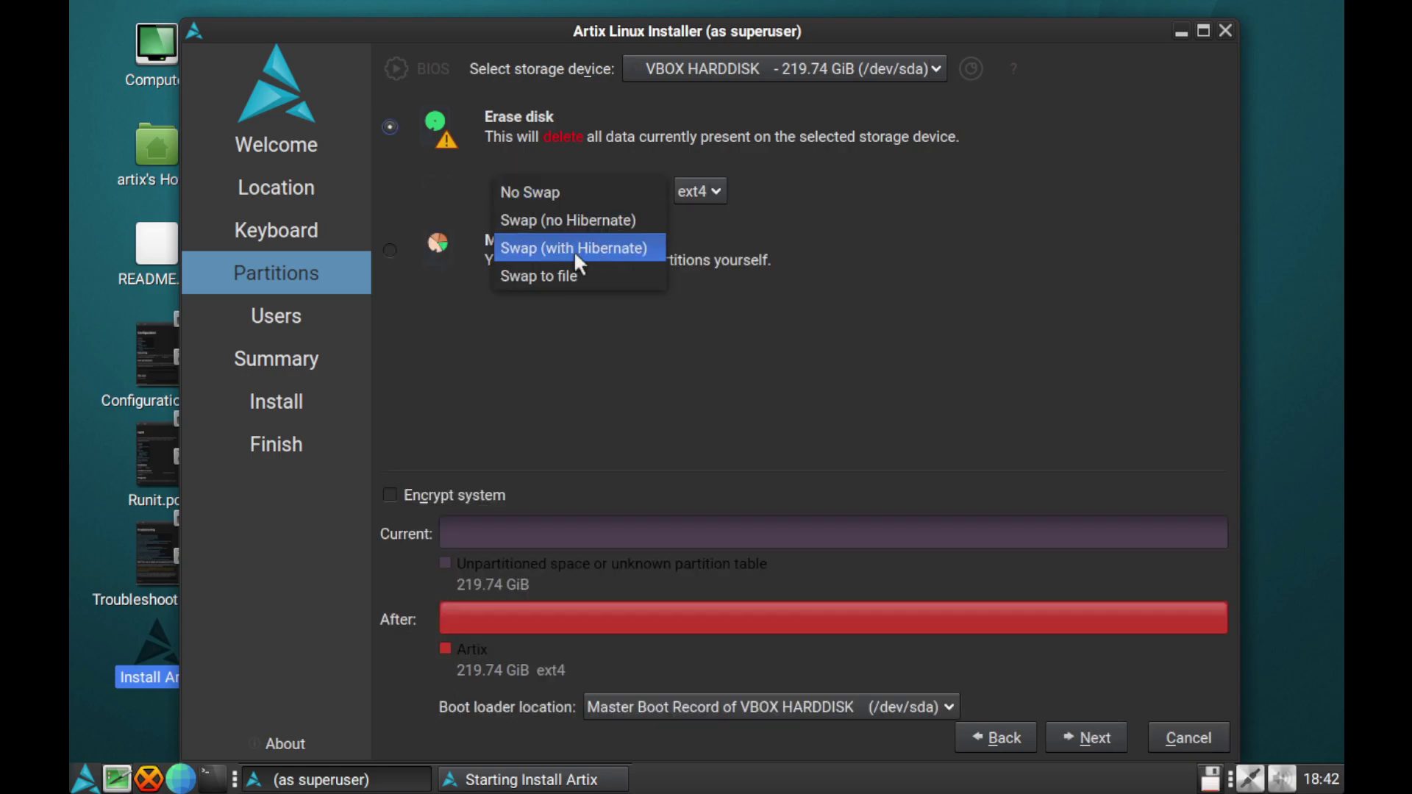
click(560, 272)
click(1056, 734)
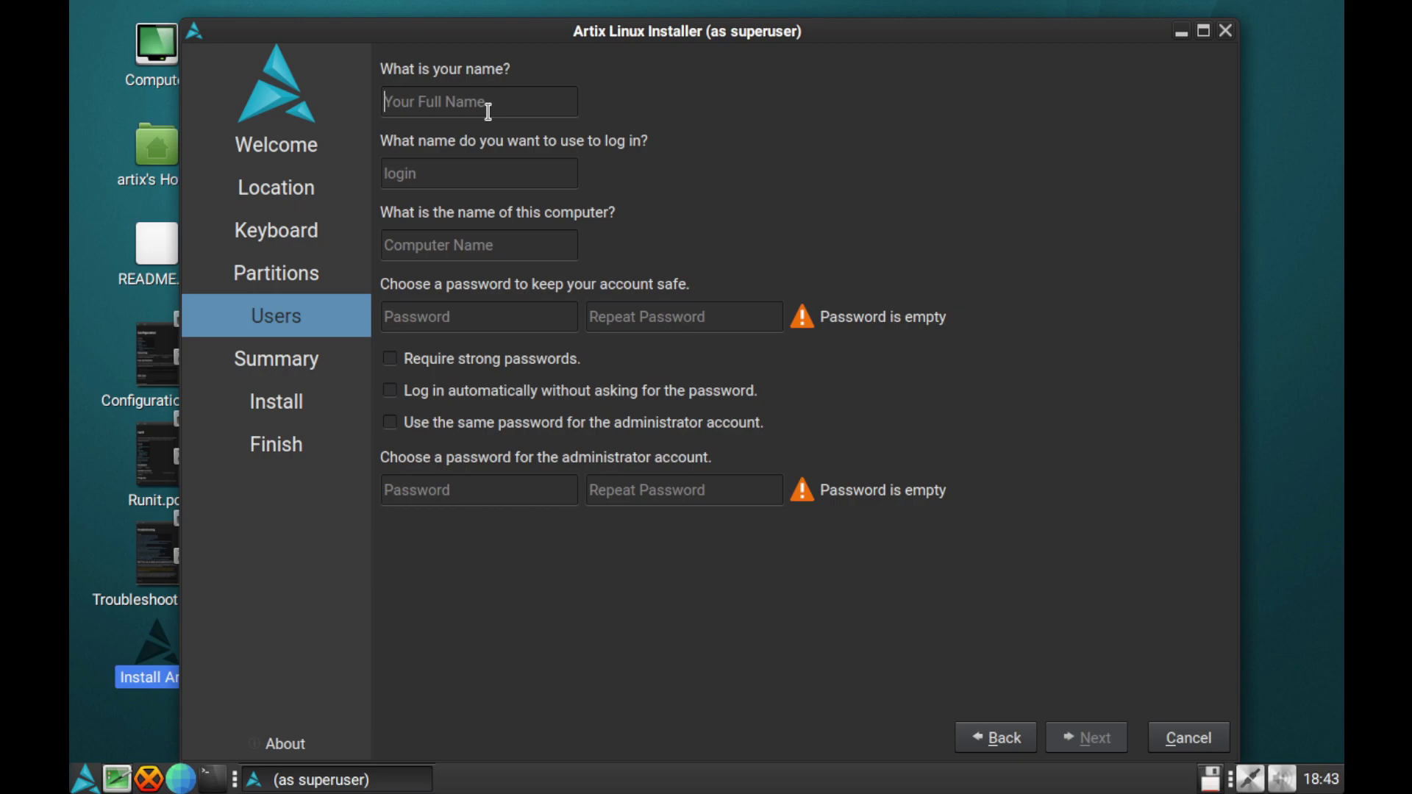
Enter the user's name, computer name artixvm, reuse the password for administrator, and start installing
text(gosh)
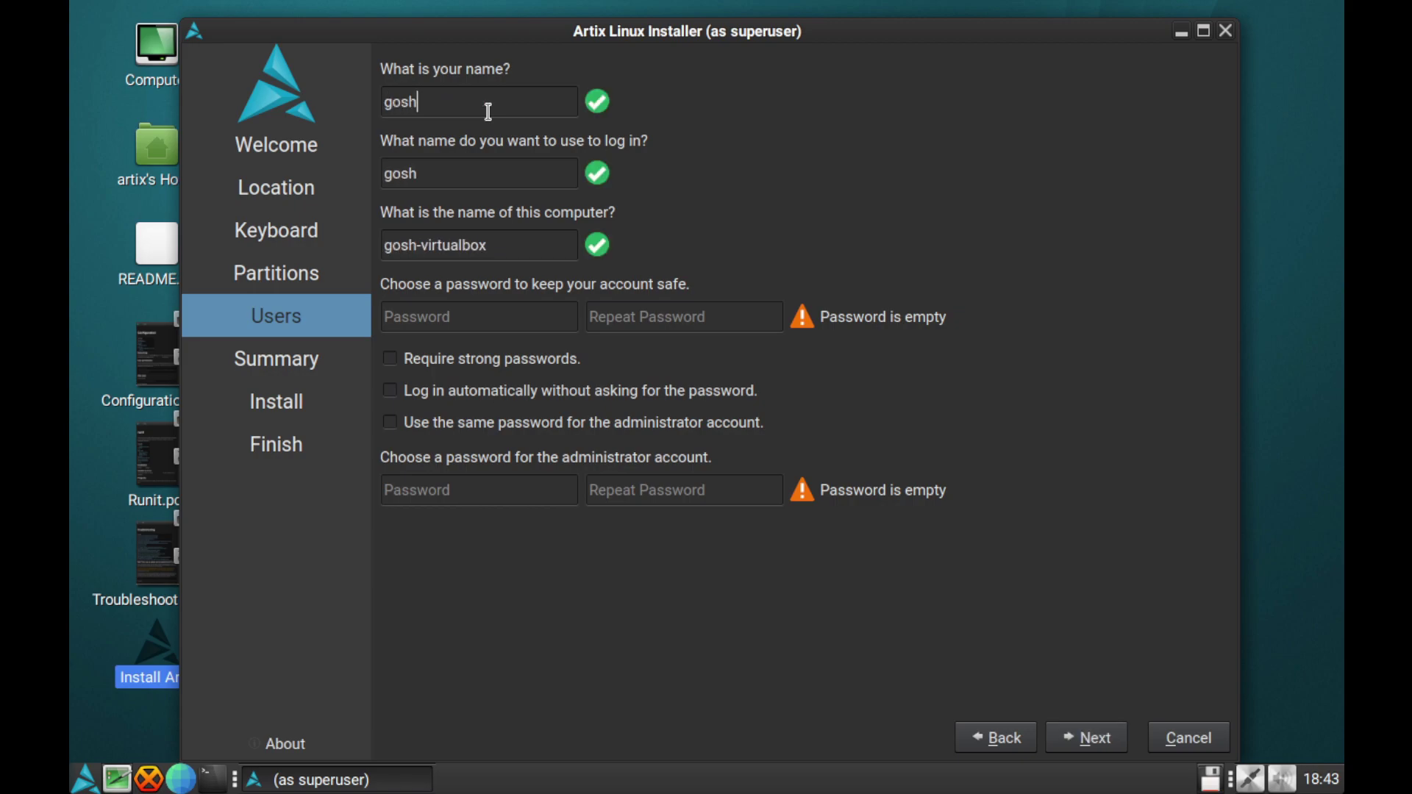
key(Tab)
key(Tab)
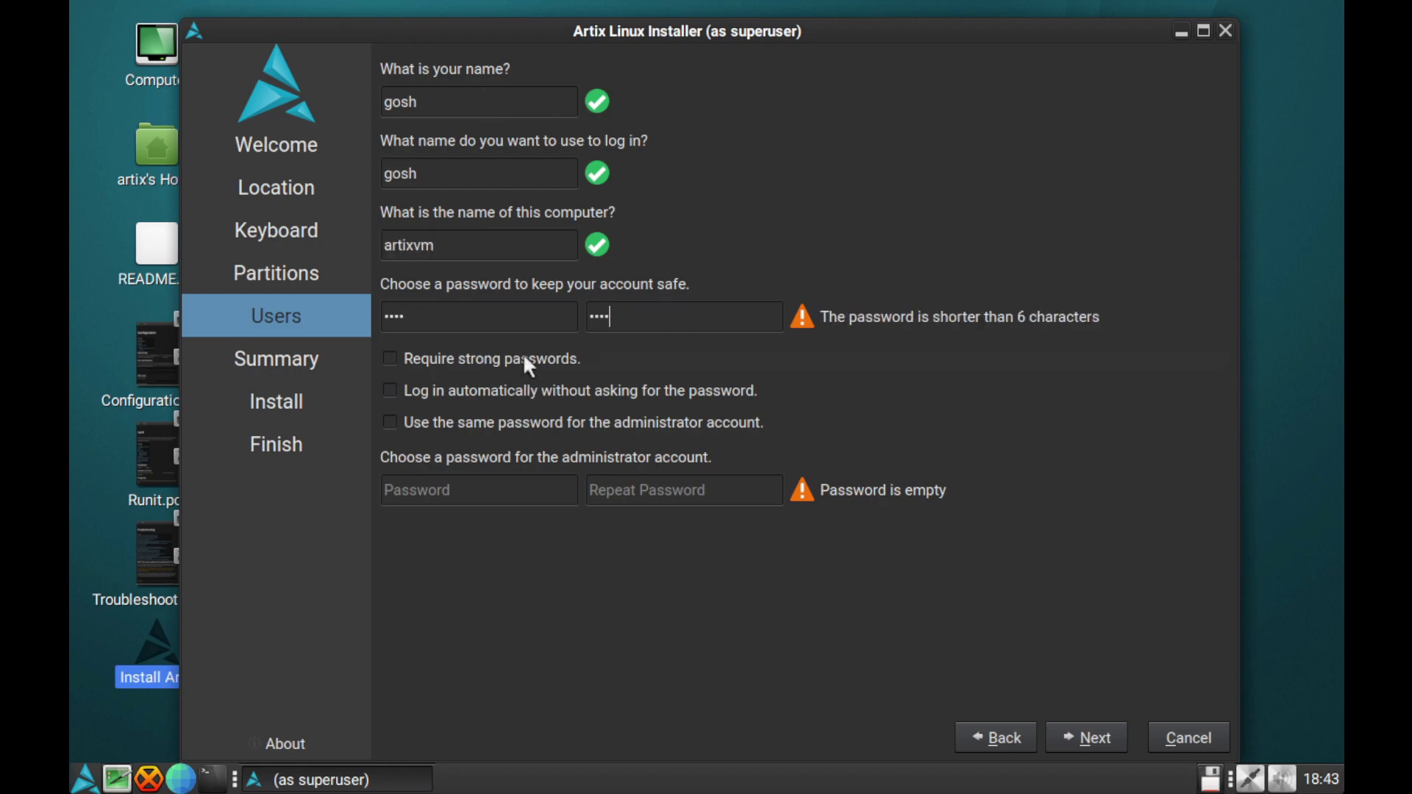
click(494, 422)
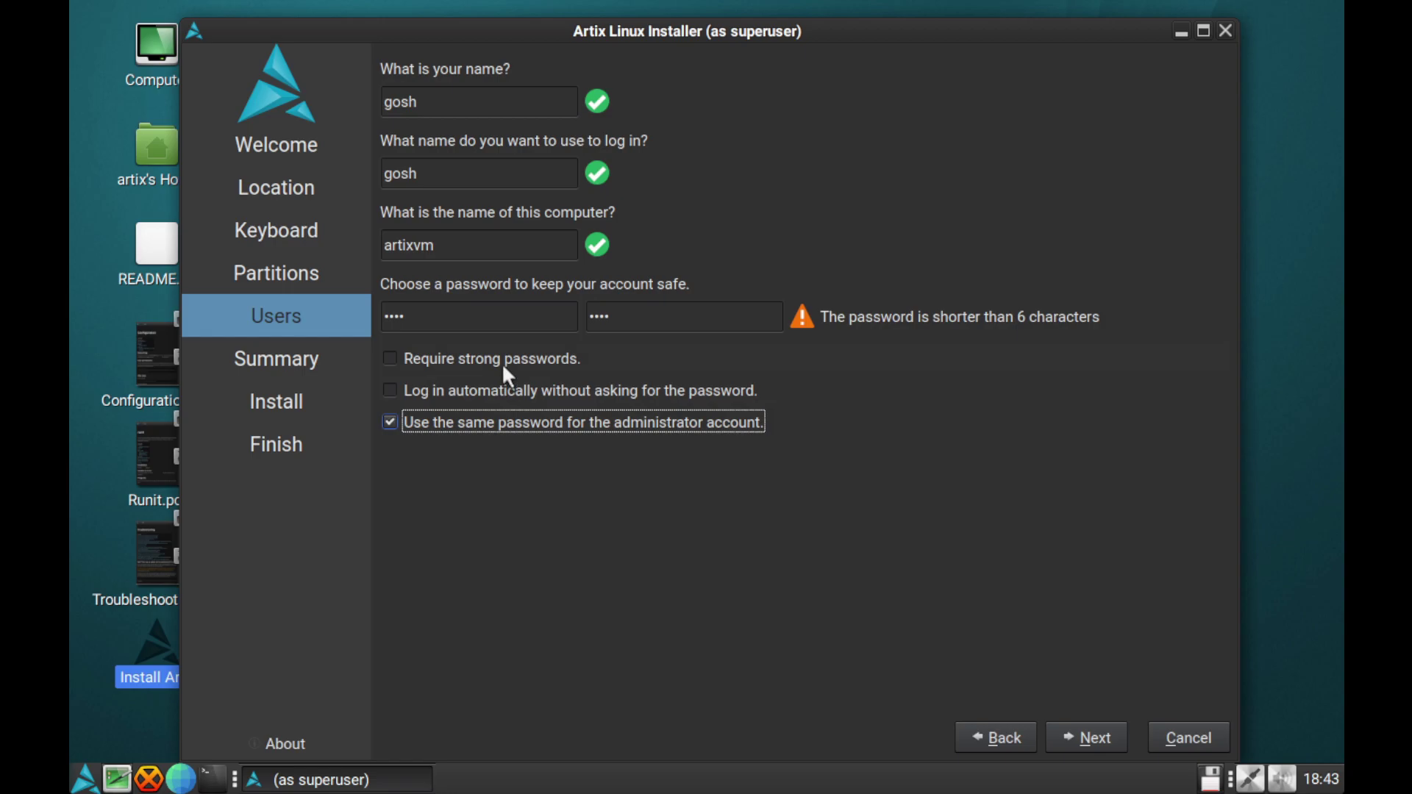
click(1096, 736)
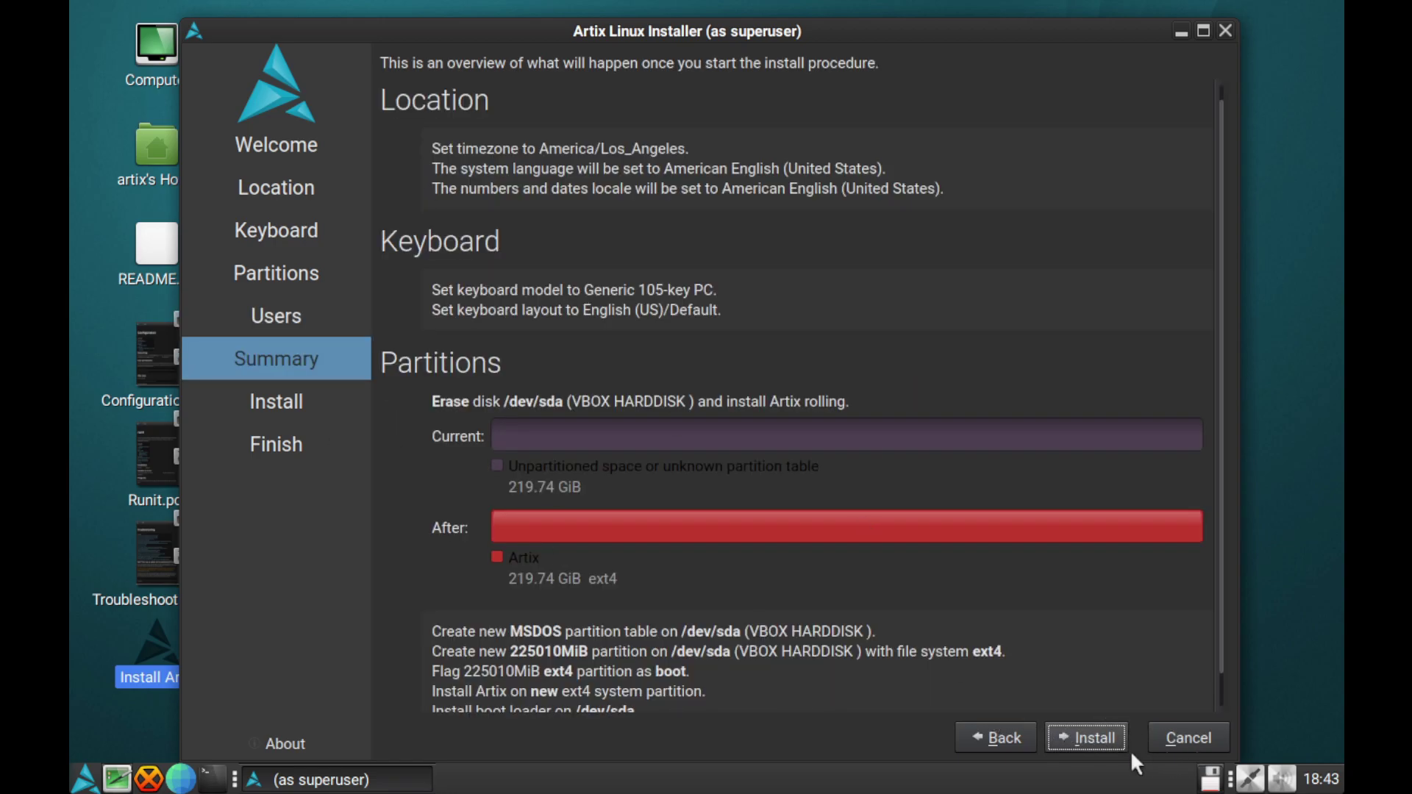
click(1089, 735)
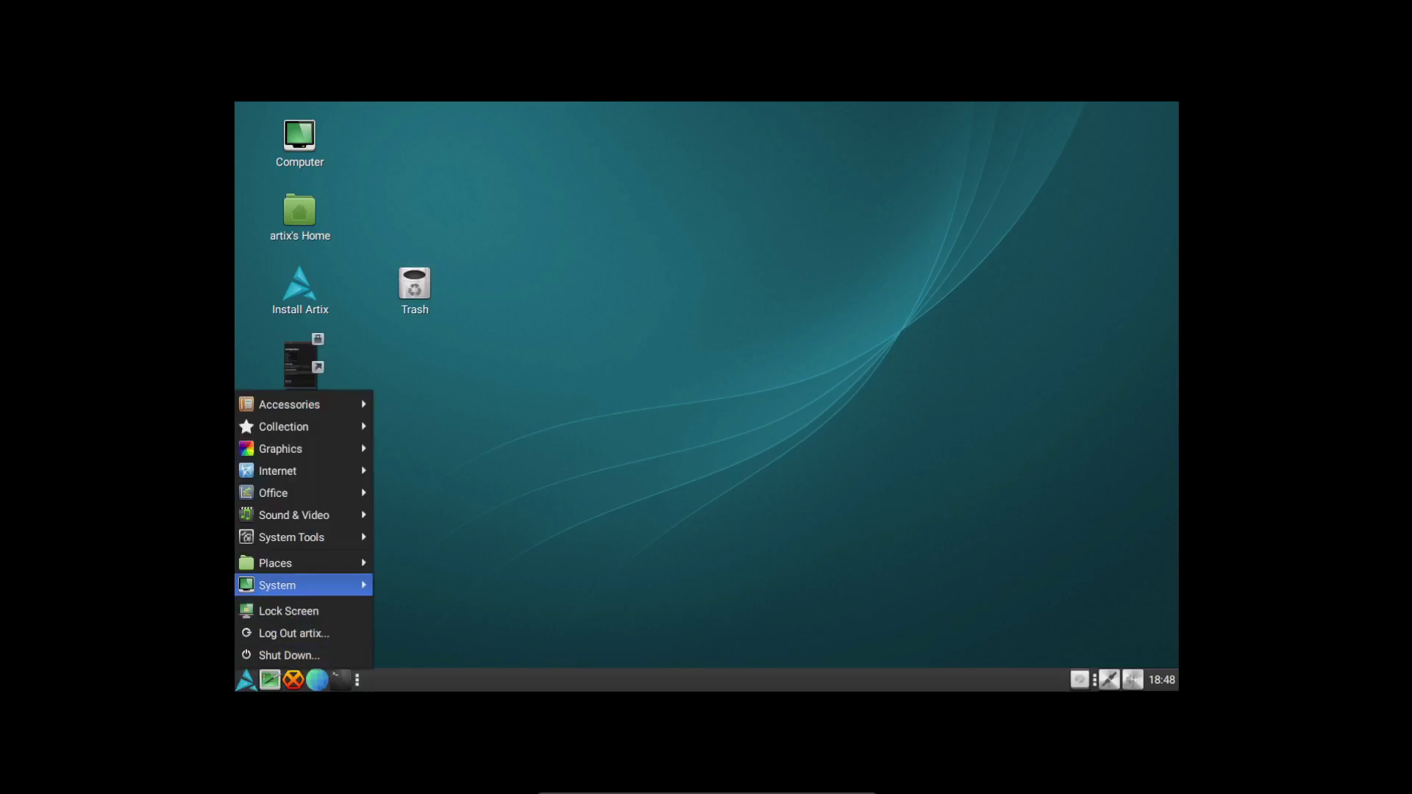
Switch the display resolution to 1920 x 1080, keep the configuration, then open a terminal
mouse_move(277, 585)
mouse_move(424, 585)
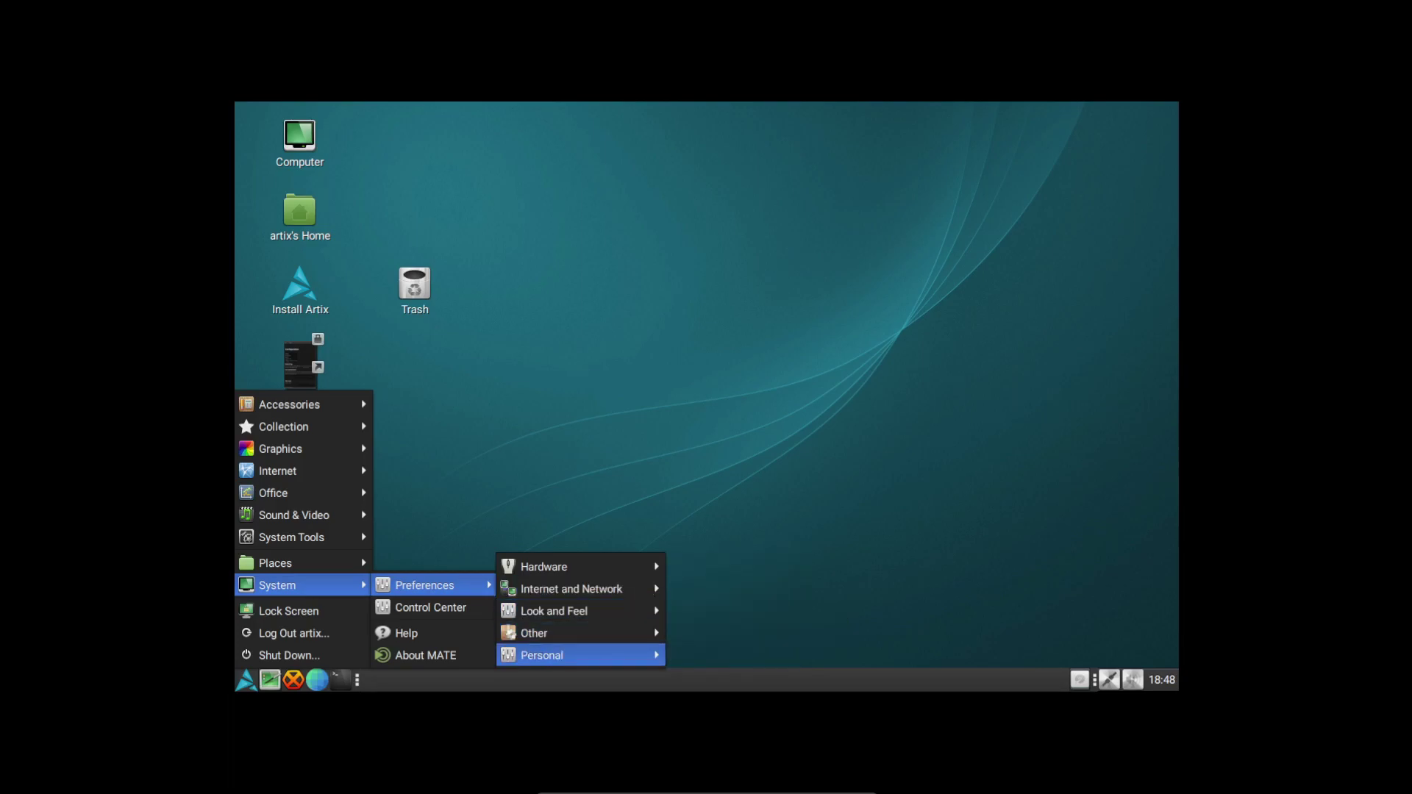
mouse_move(544, 566)
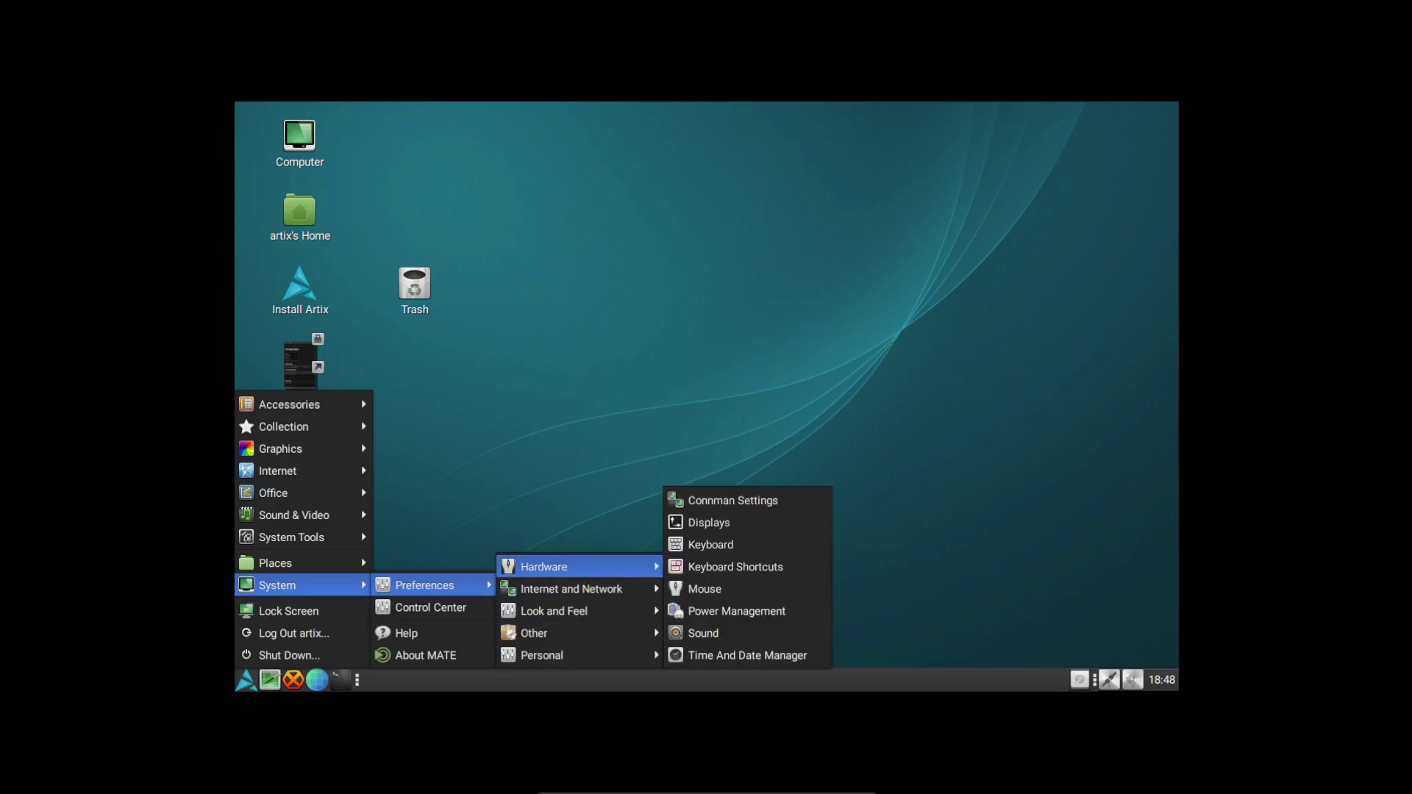
click(709, 522)
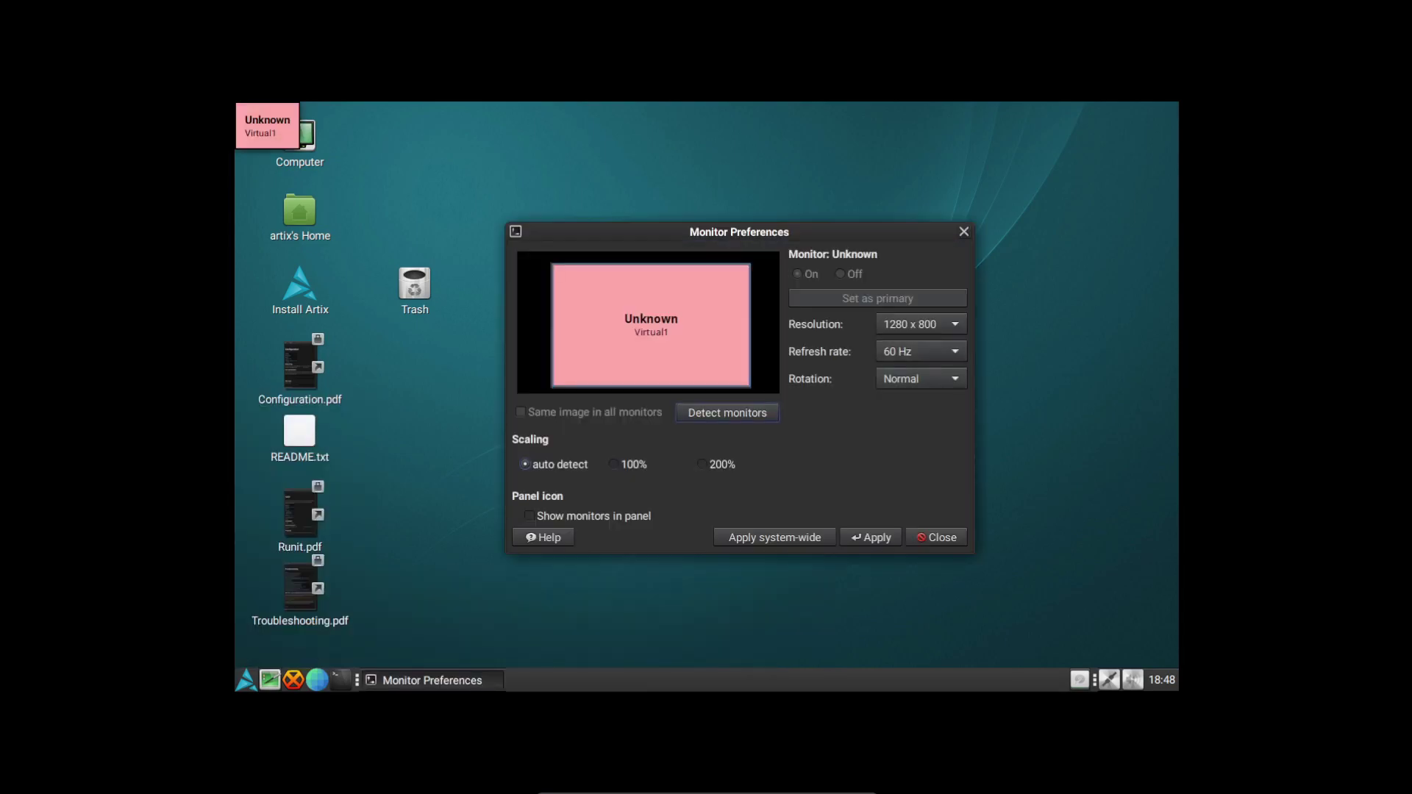
click(920, 323)
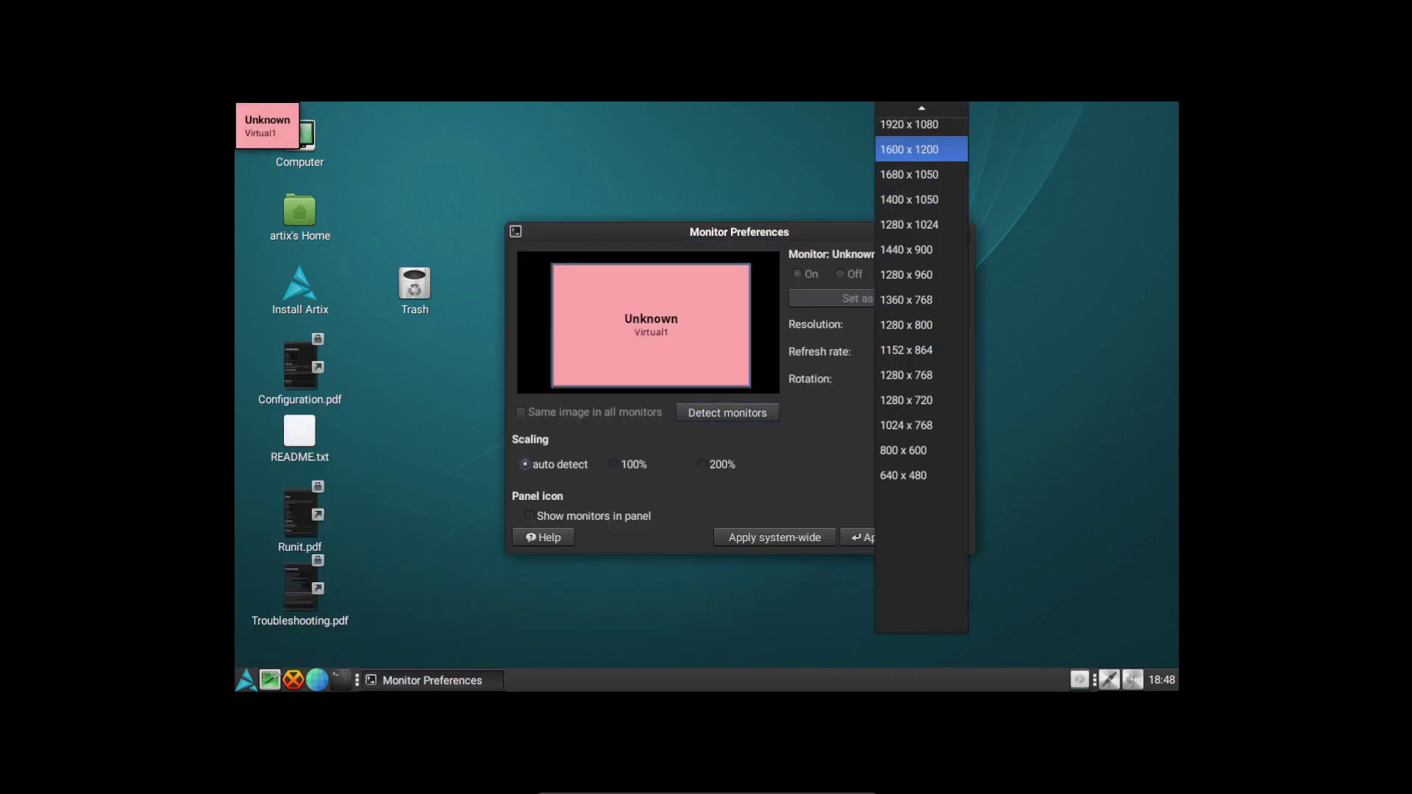
scroll(921, 206, up, 2)
click(909, 230)
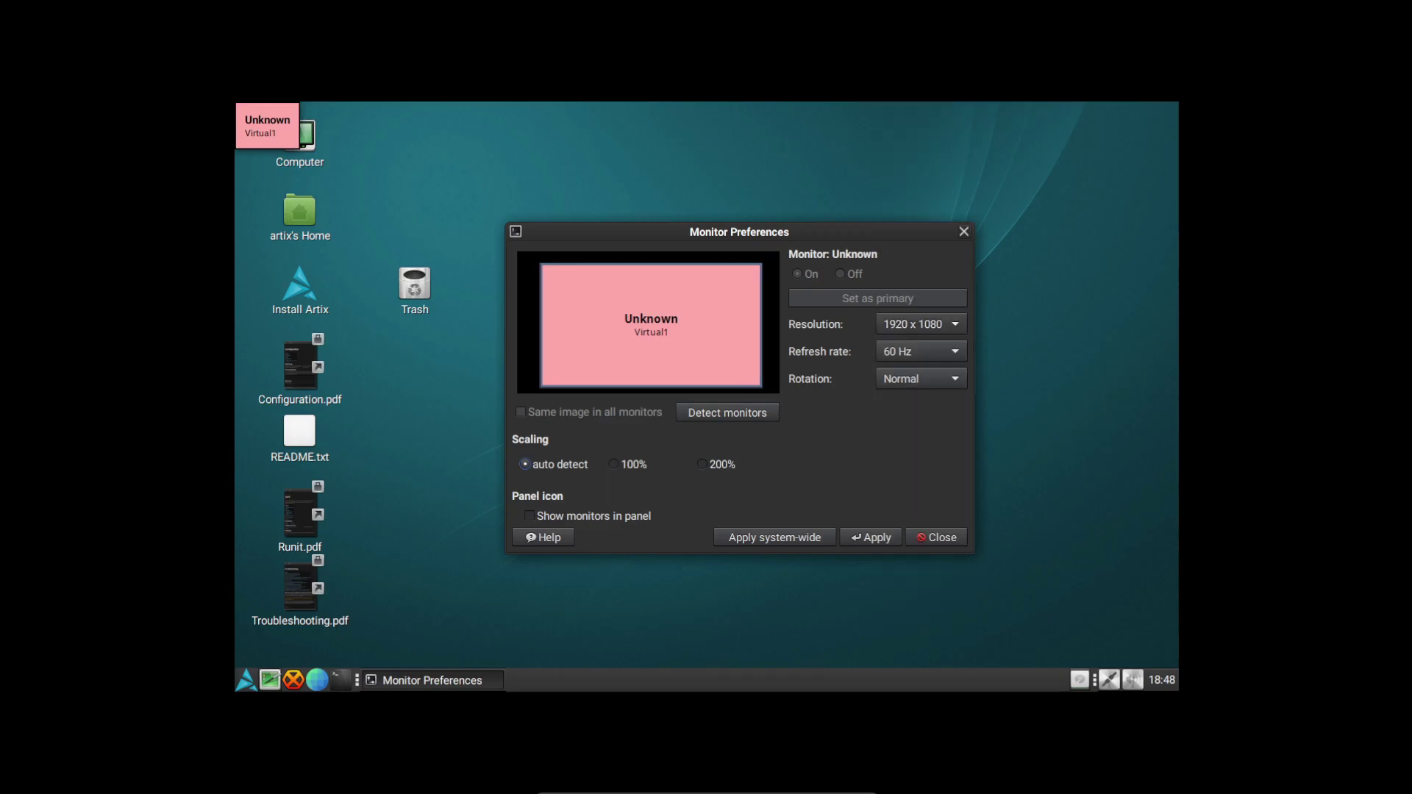
click(774, 536)
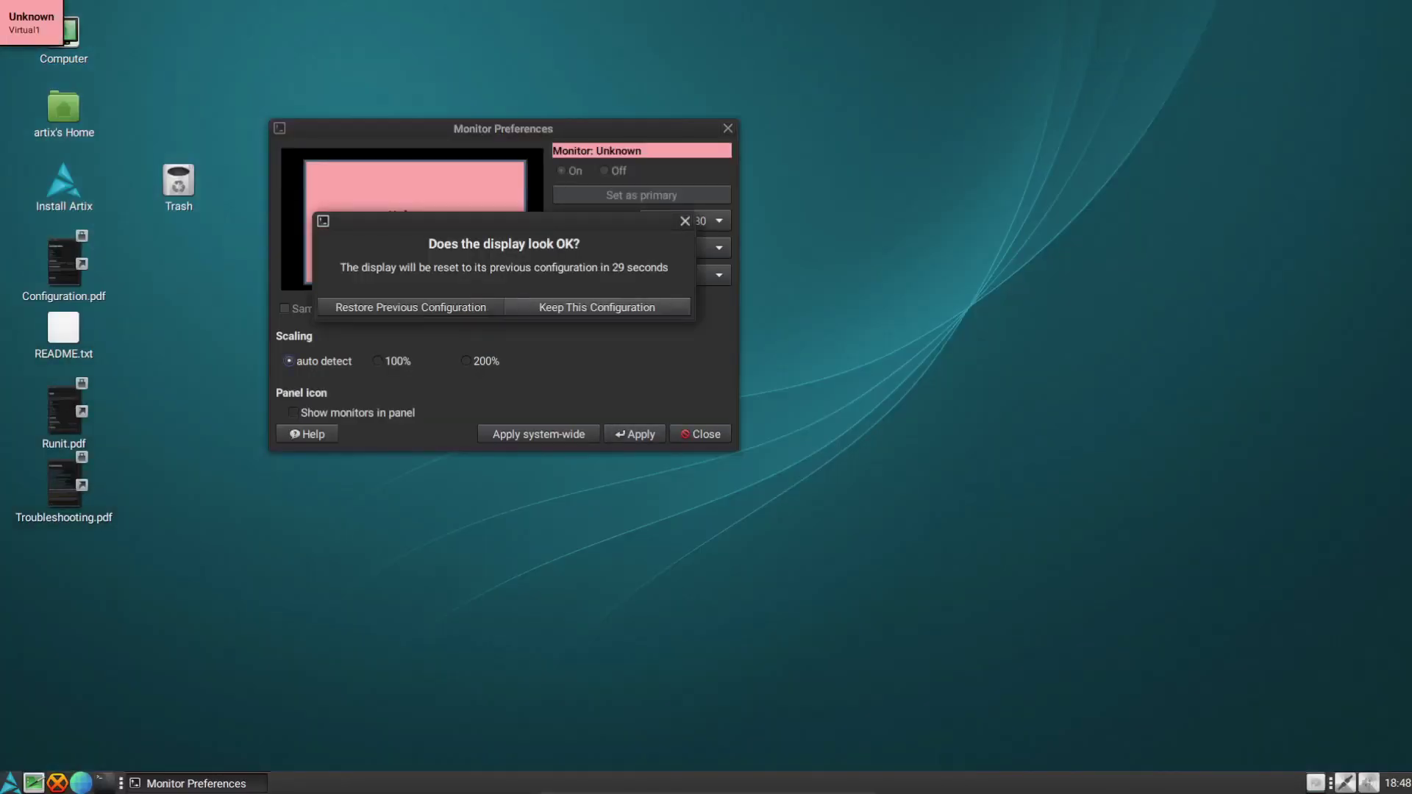
click(597, 307)
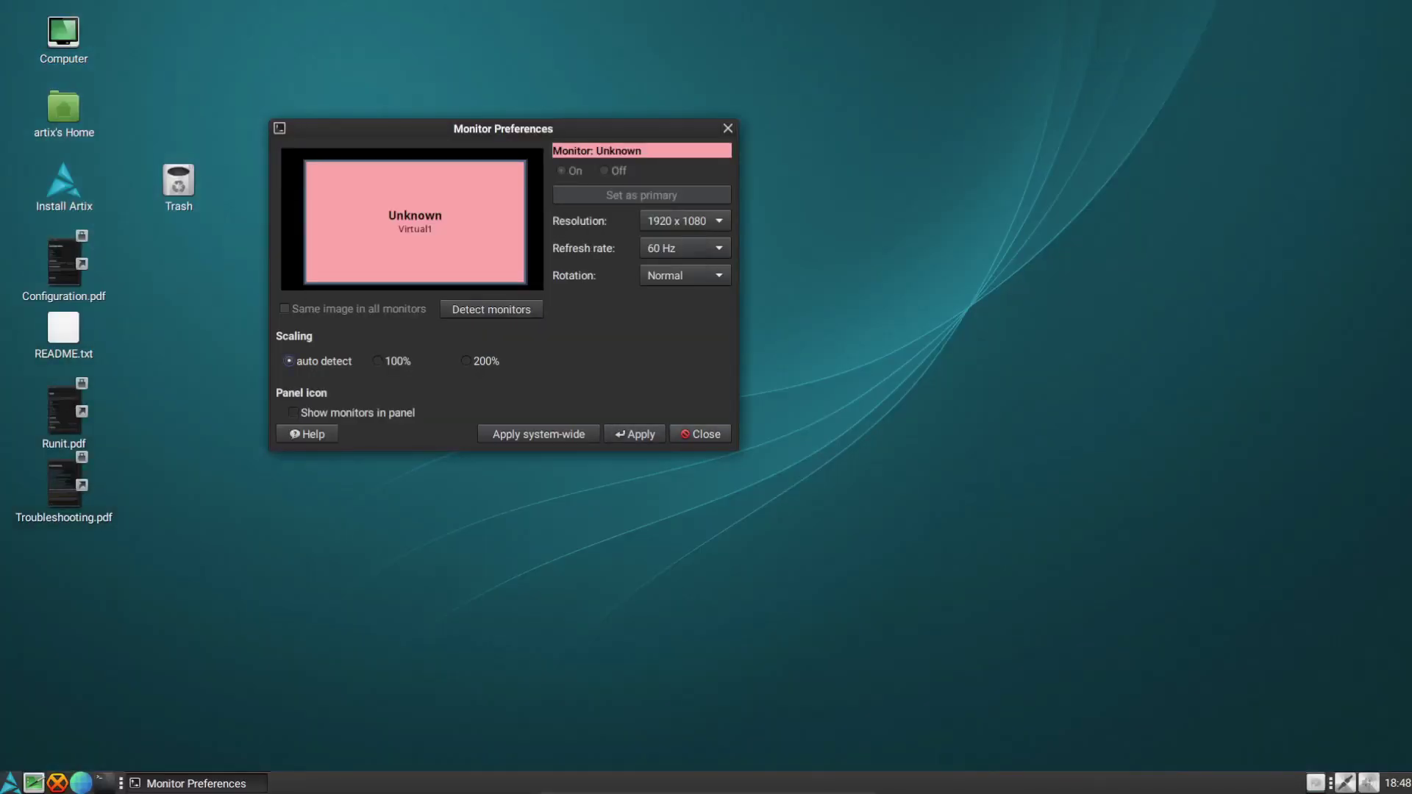
click(700, 434)
click(10, 782)
click(105, 783)
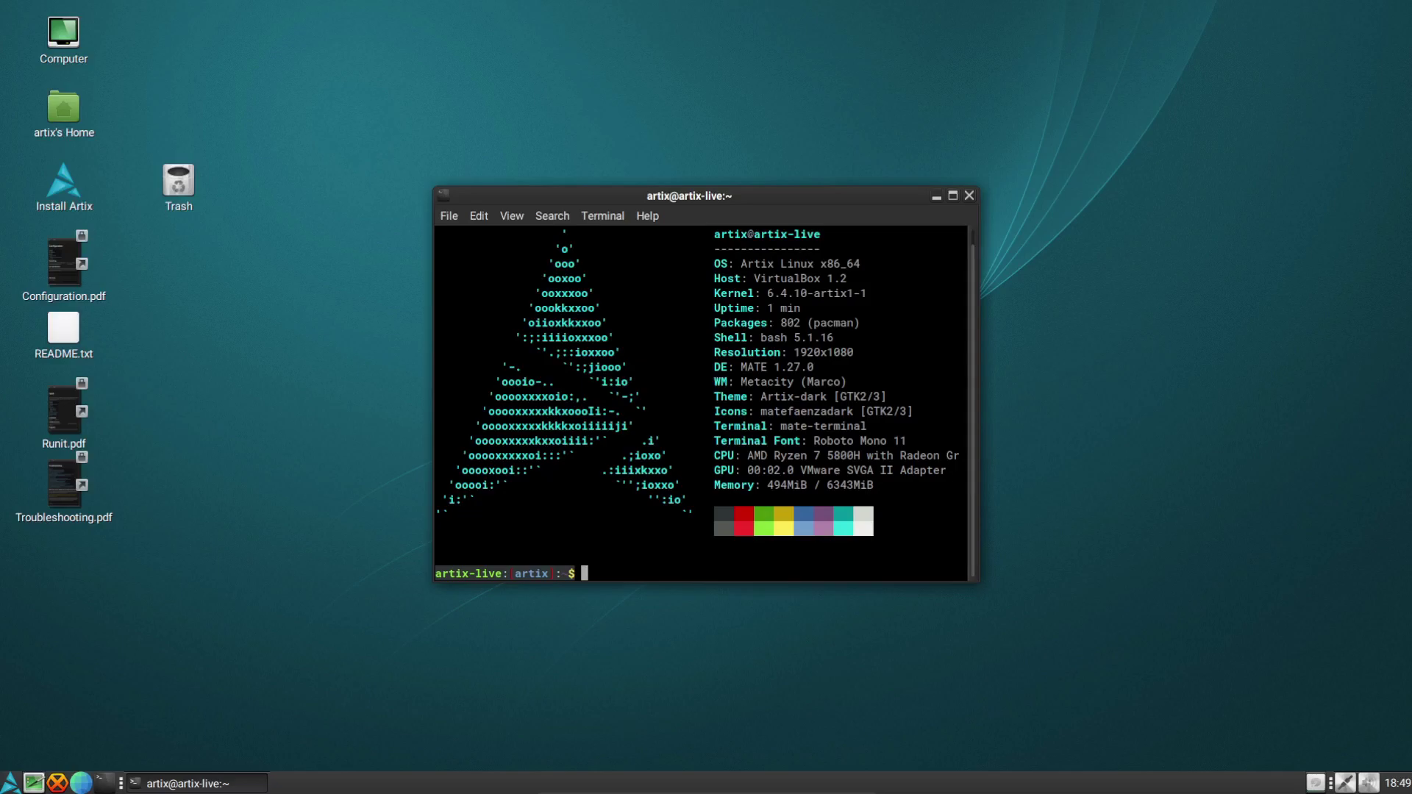
Run sudo pacman -Syu to start a full system upgrade
text(sudo pacman -Syu)
key(Return)
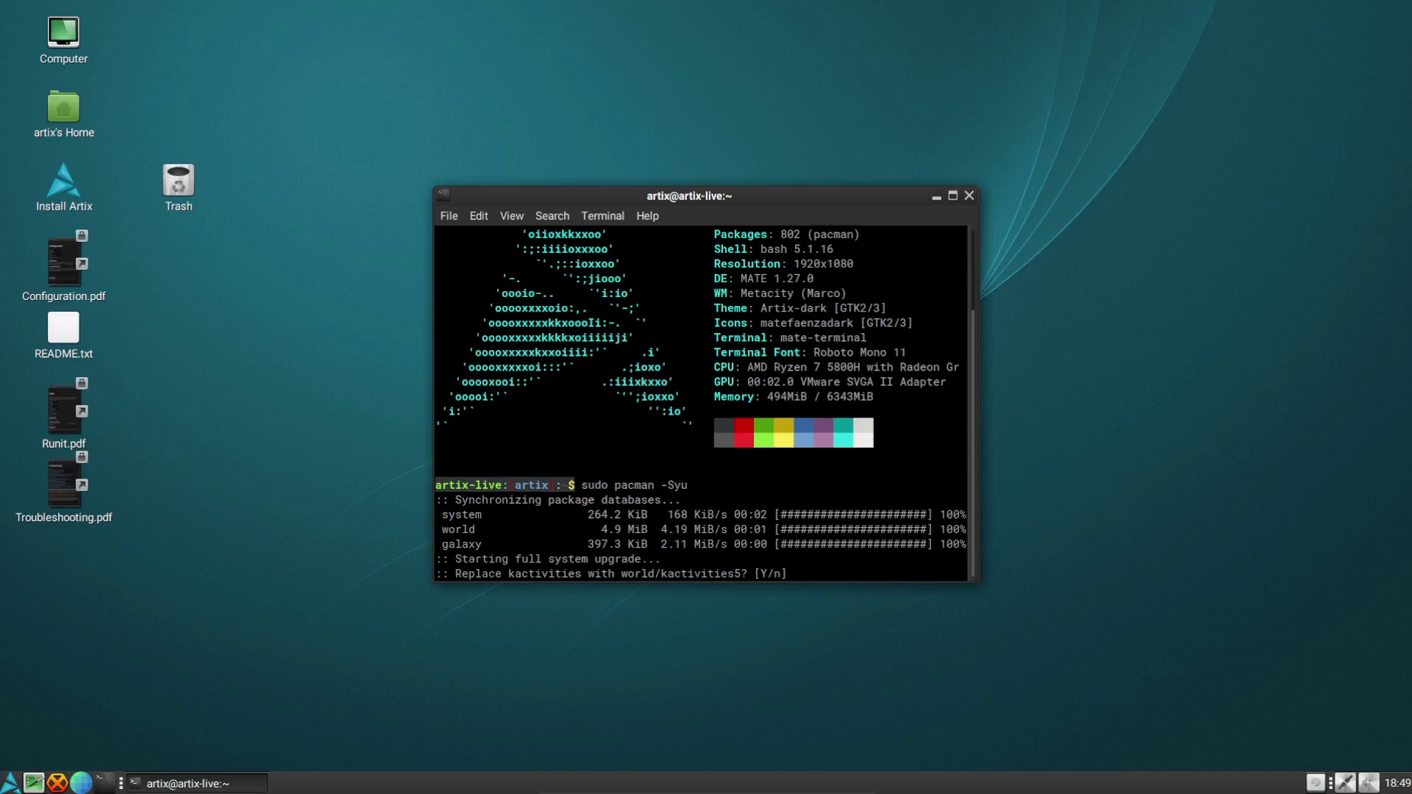
Approve the kactivities, karchive and kauth package replacements with y
text(y)
key(Return)
text(y)
key(Return)
text(y)
key(Return)
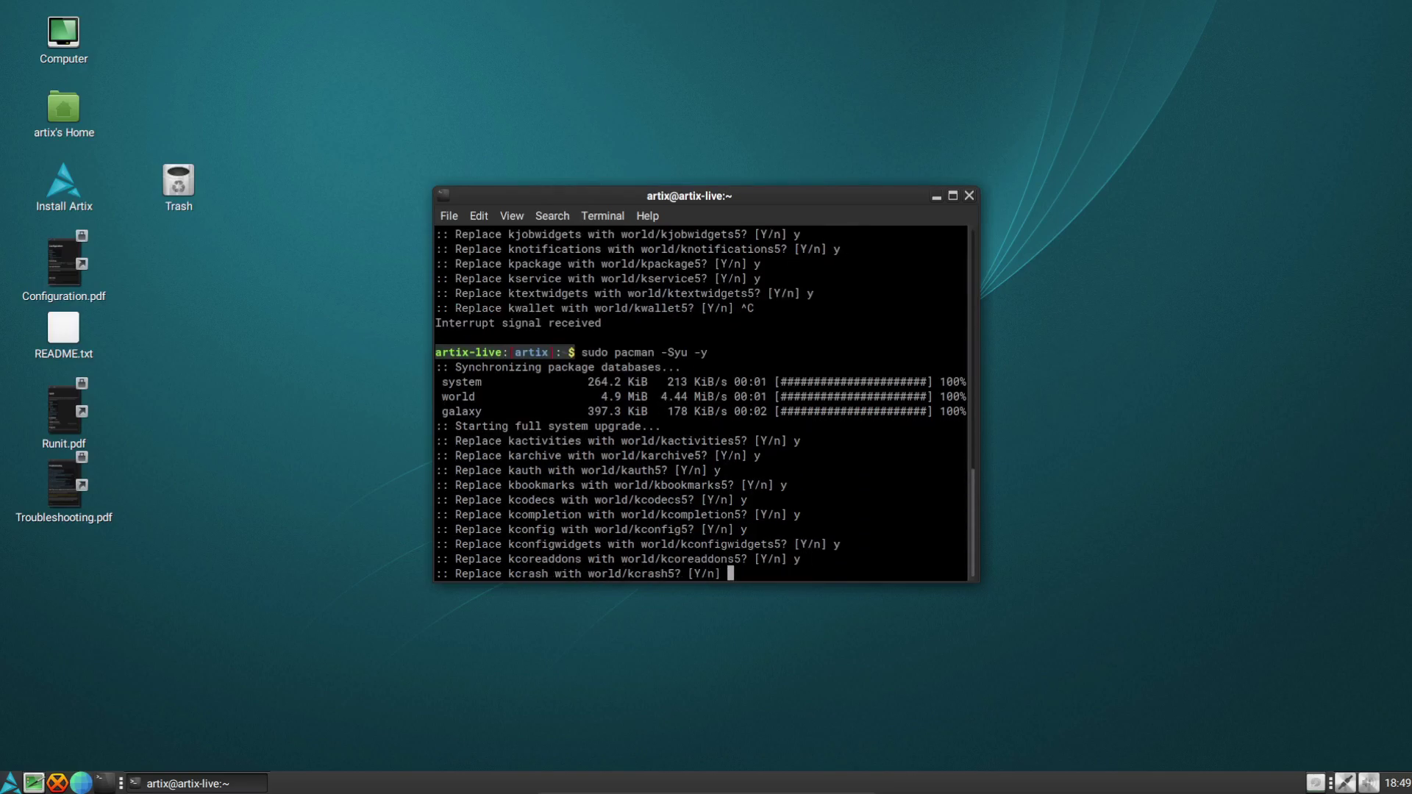
text(y)
key(Return)
Approve the remaining replacements through plasma-framework, solid and sonnet, and confirm the installation
text(y)
key(Return)
text(y)
key(Return)
text(y)
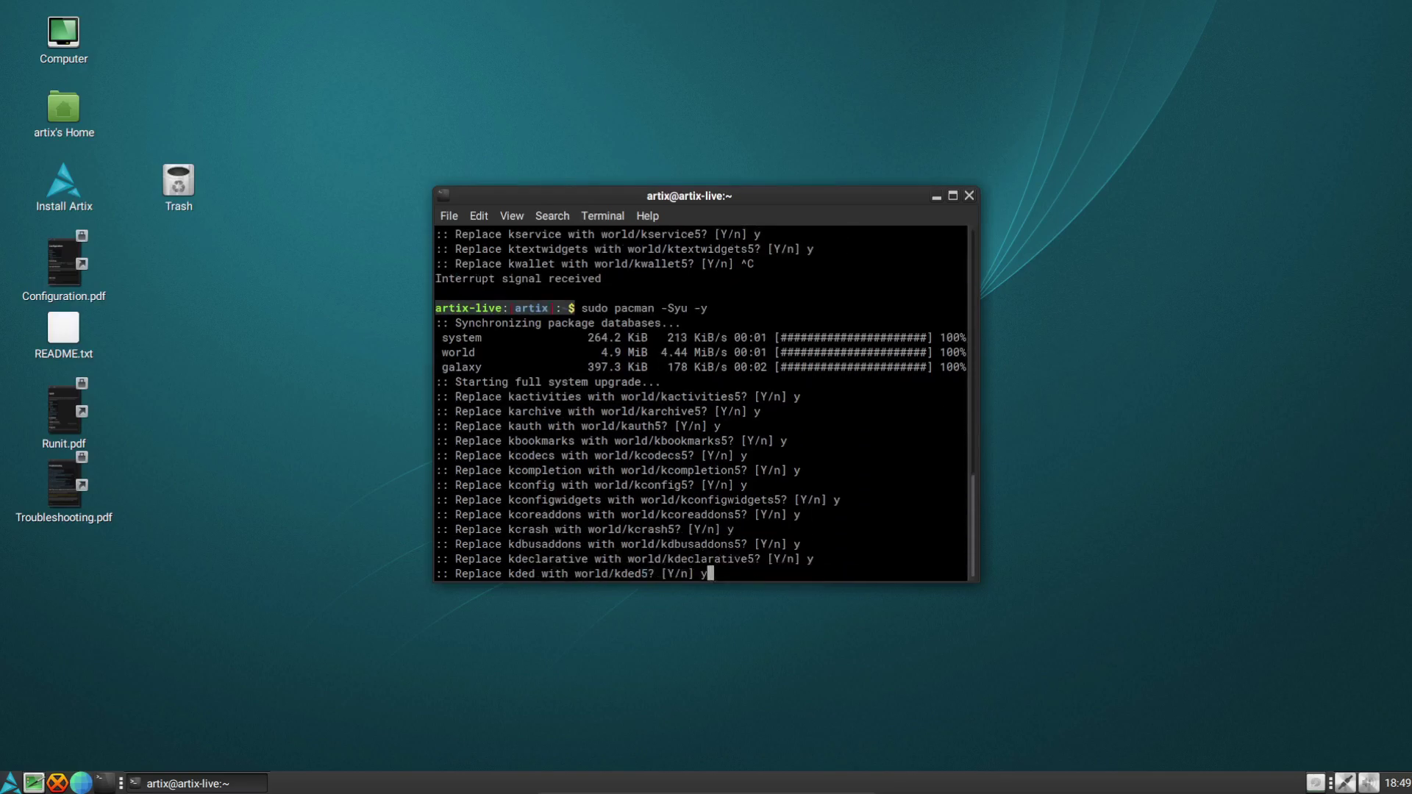
key(Return)
text(y y y y y y y)
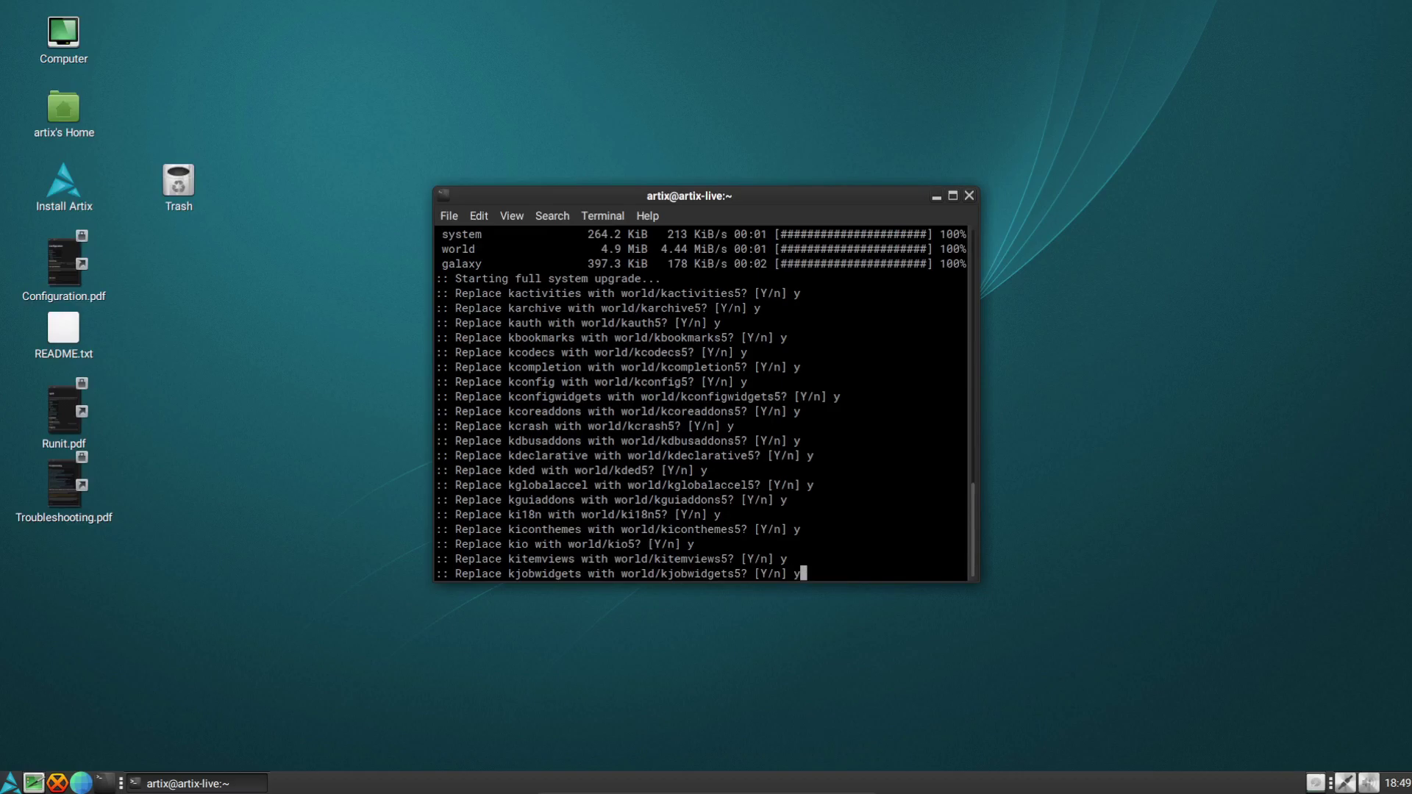
key(Return)
text(y)
key(Return)
text(y)
key(Return)
text(y)
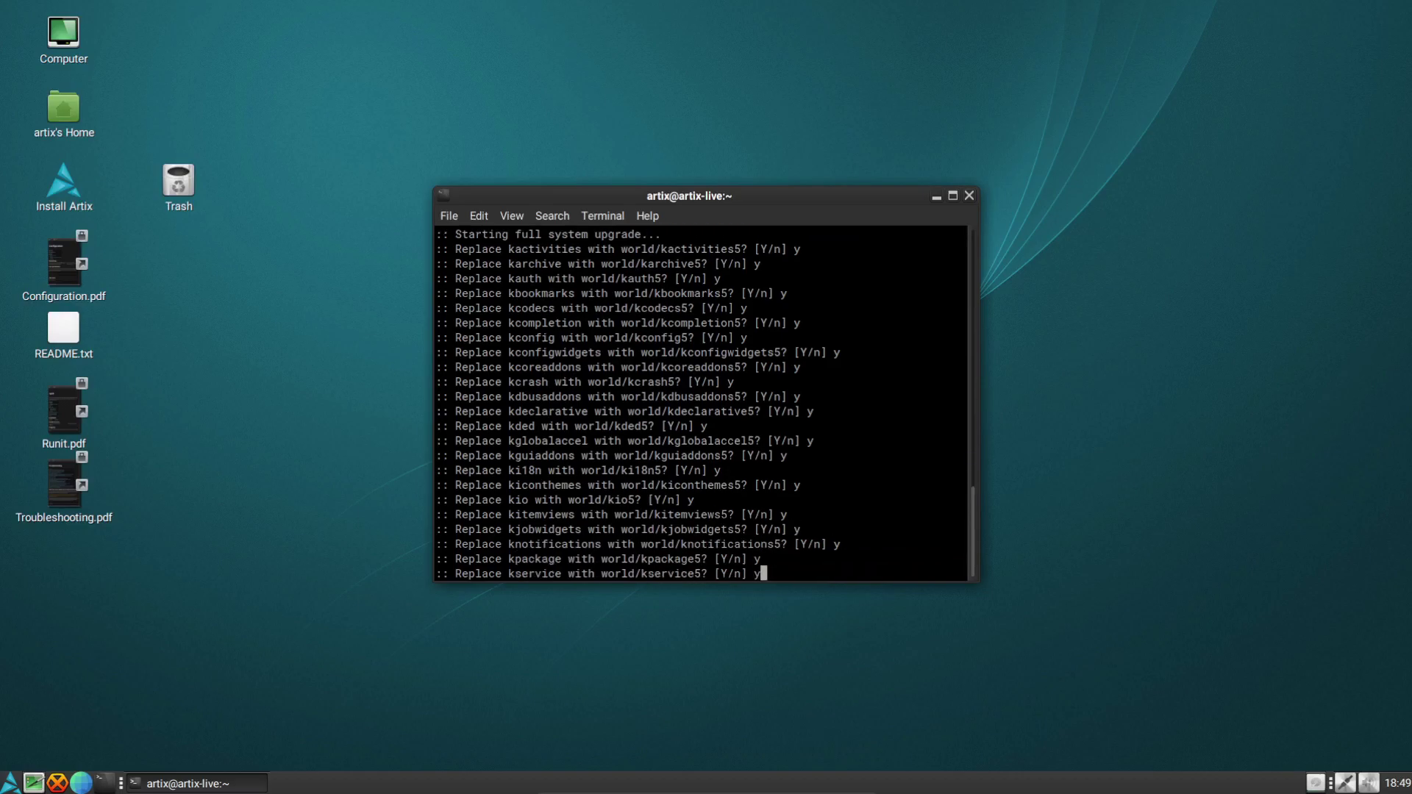
key(Return)
text(y y)
key(Return)
text(y)
key(Return)
text(y y)
key(Return)
text(y y)
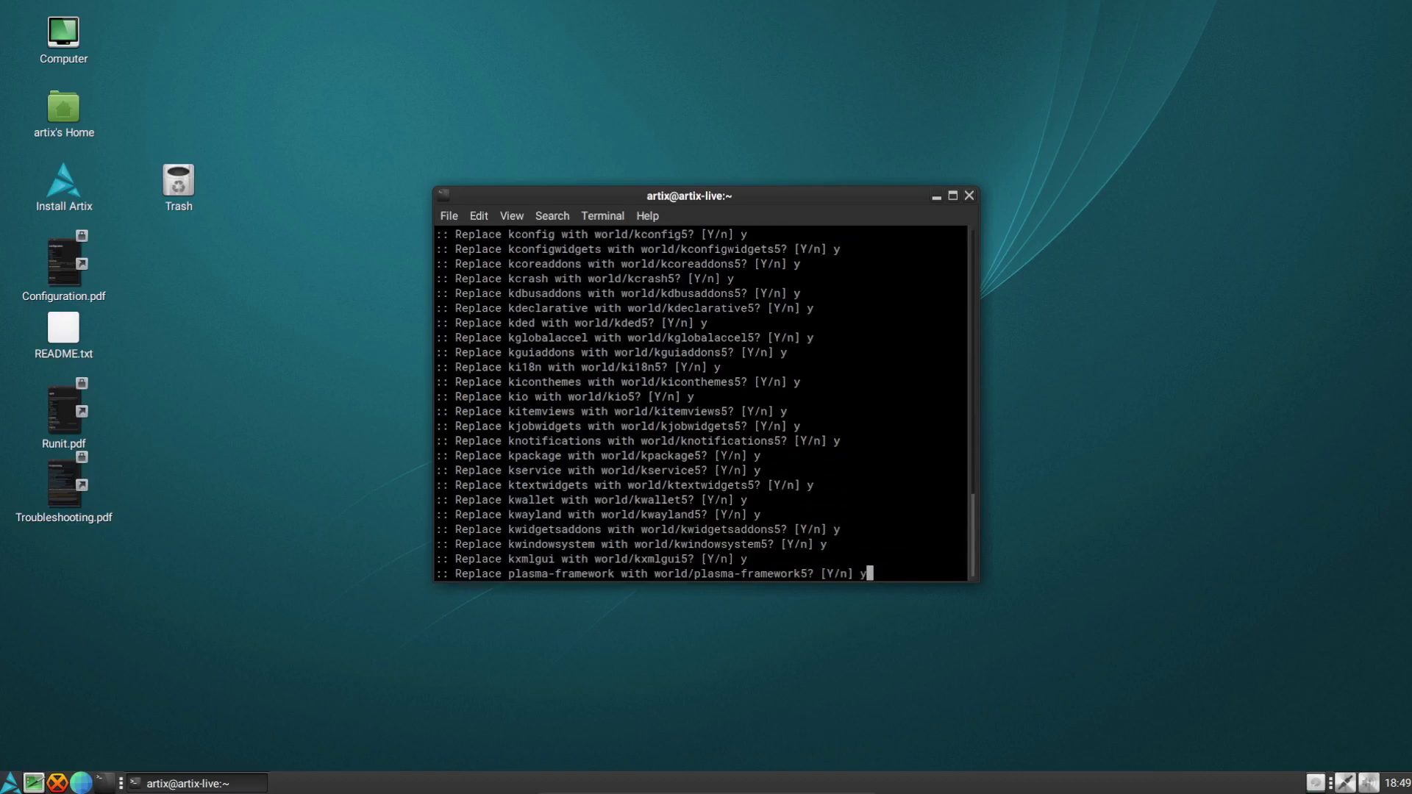
key(Return)
text(y)
key(Return)
text(y)
key(Return)
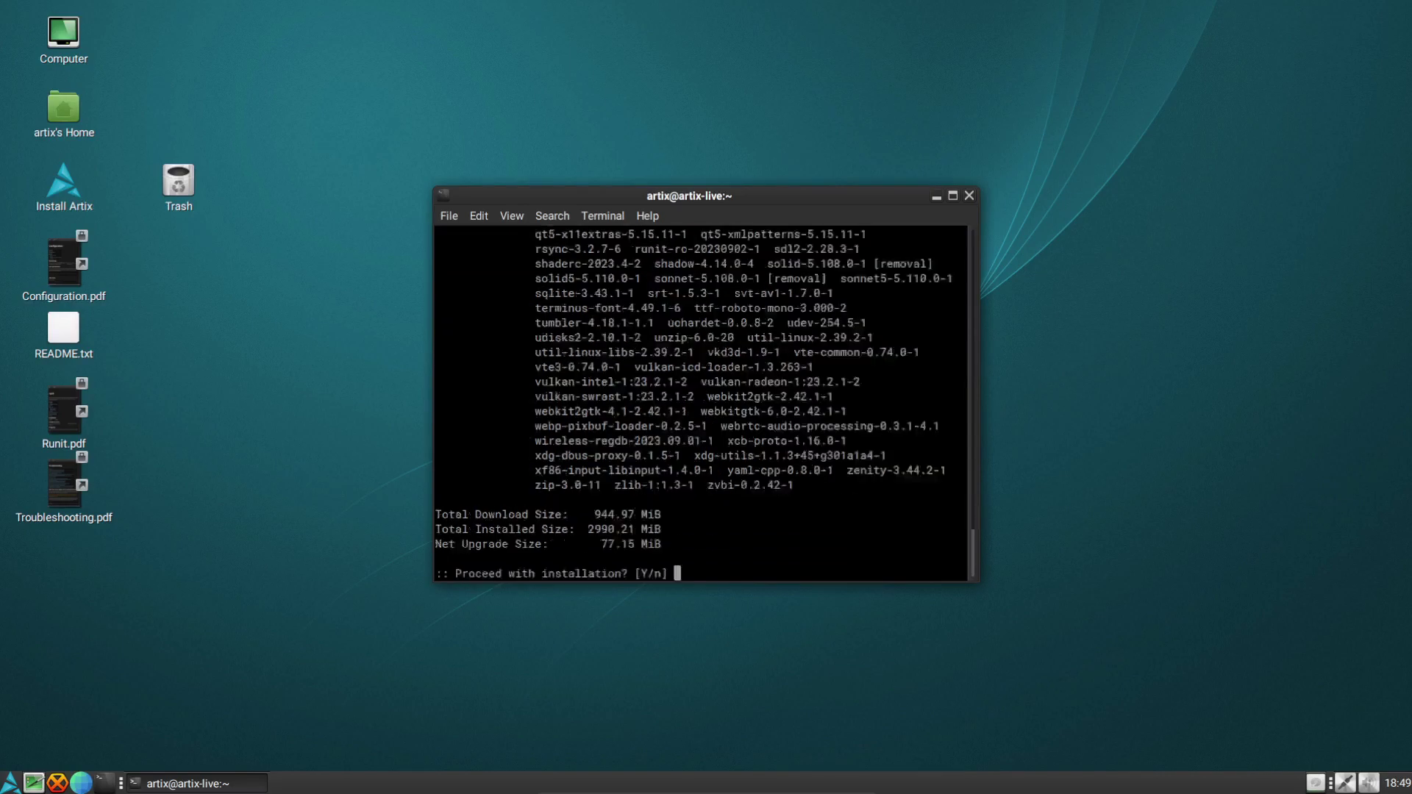
text(y)
key(Return)
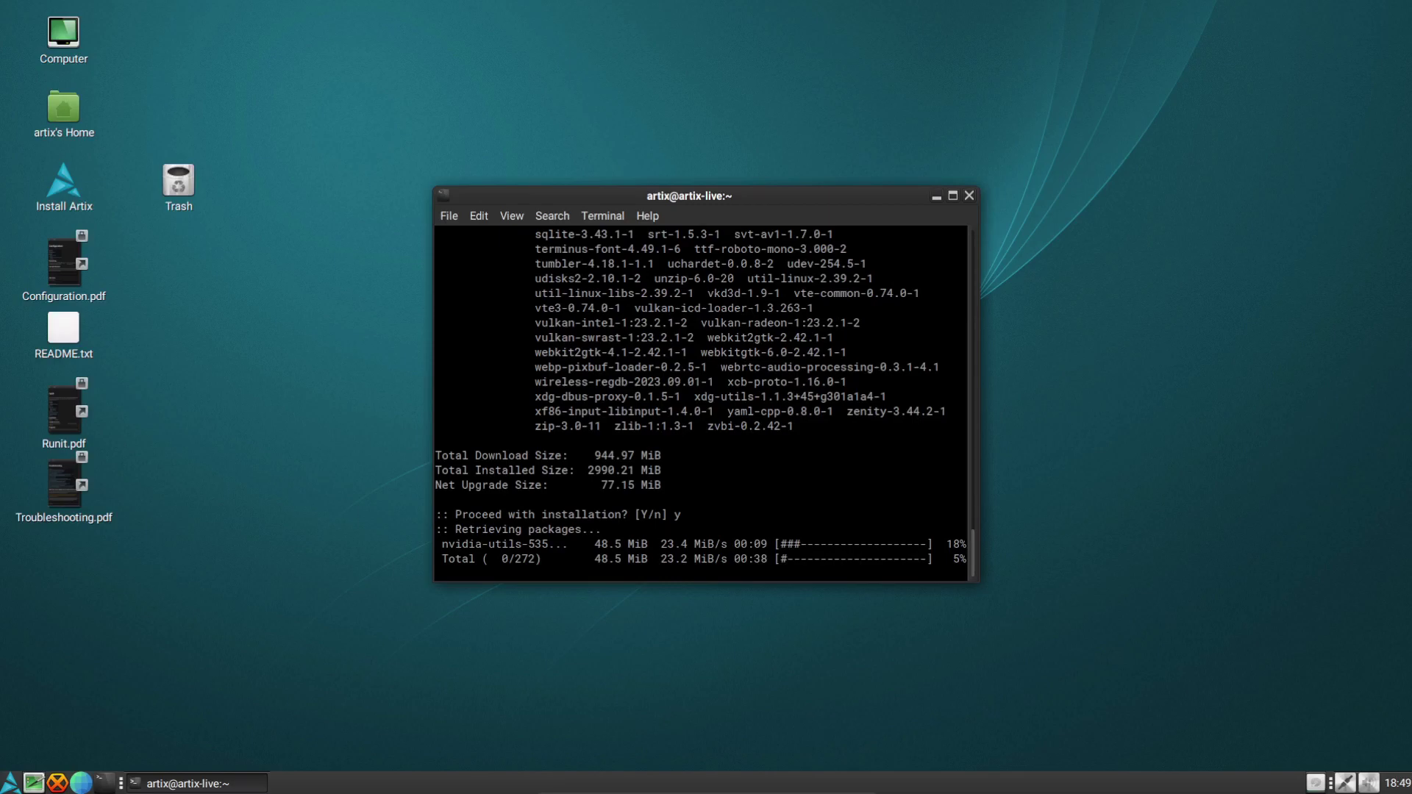
drag(689, 196, 823, 181)
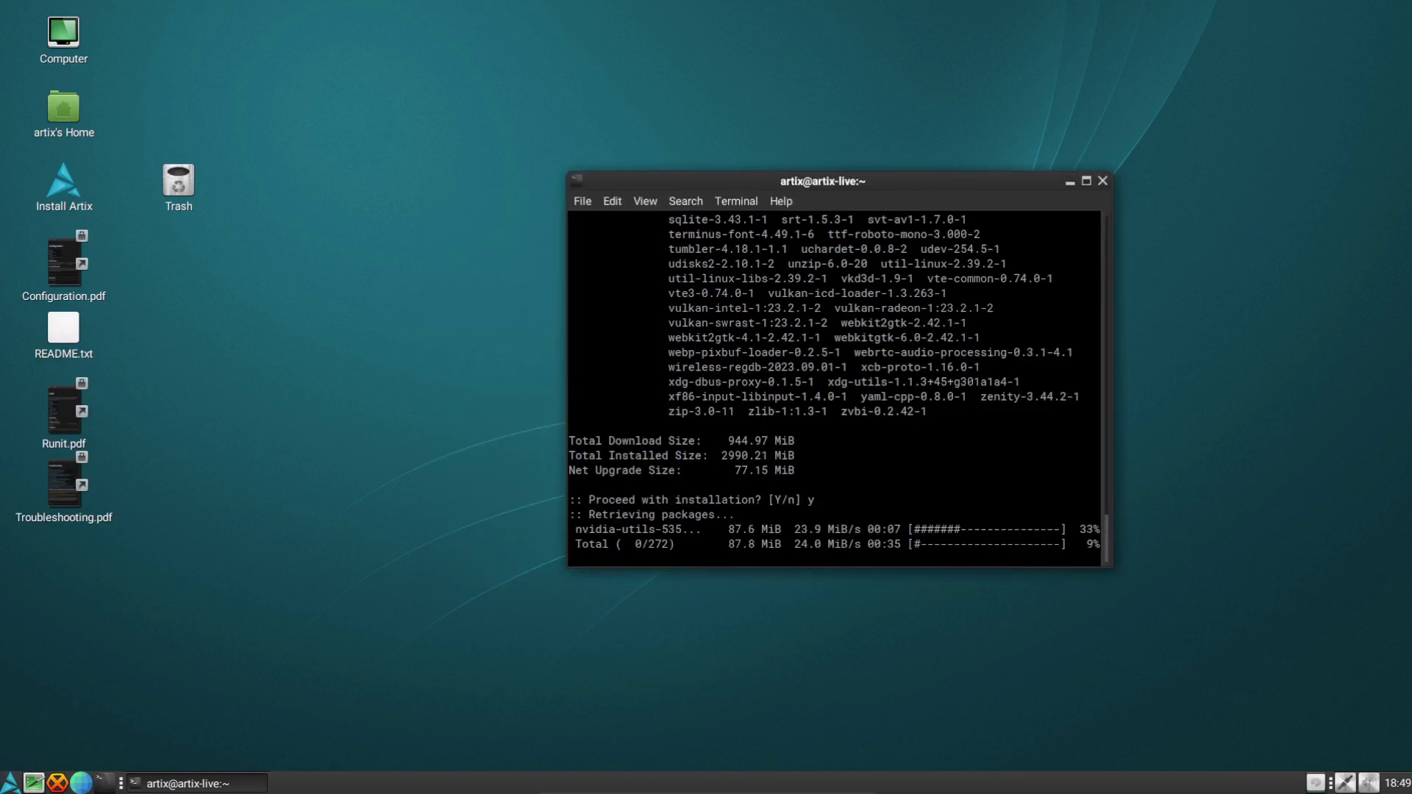
Minimize the terminal and move the Trash icon below Troubleshooting.pdf
click(1070, 181)
click(178, 184)
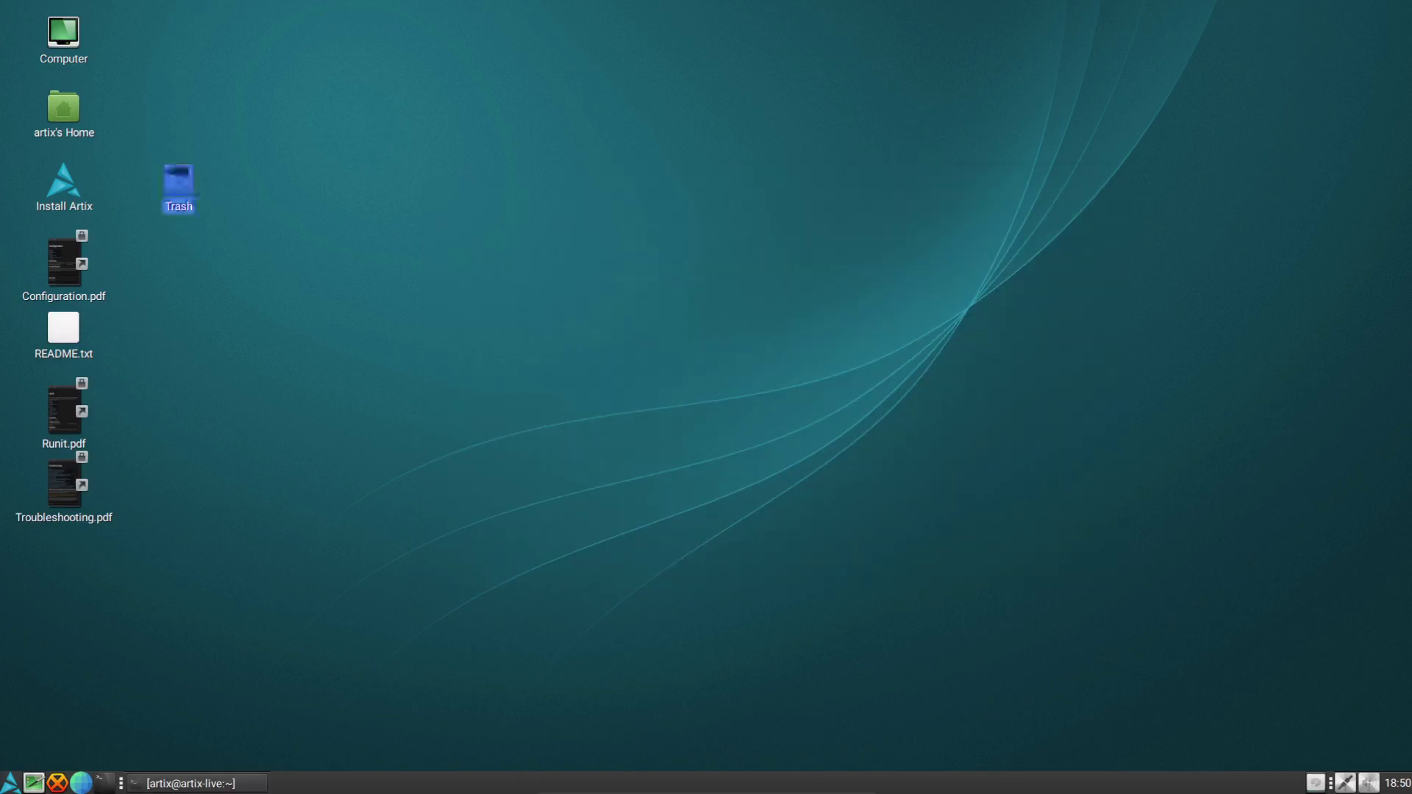
drag(178, 184, 63, 559)
Launch the Web browser from the Applications menu's Internet category
click(9, 783)
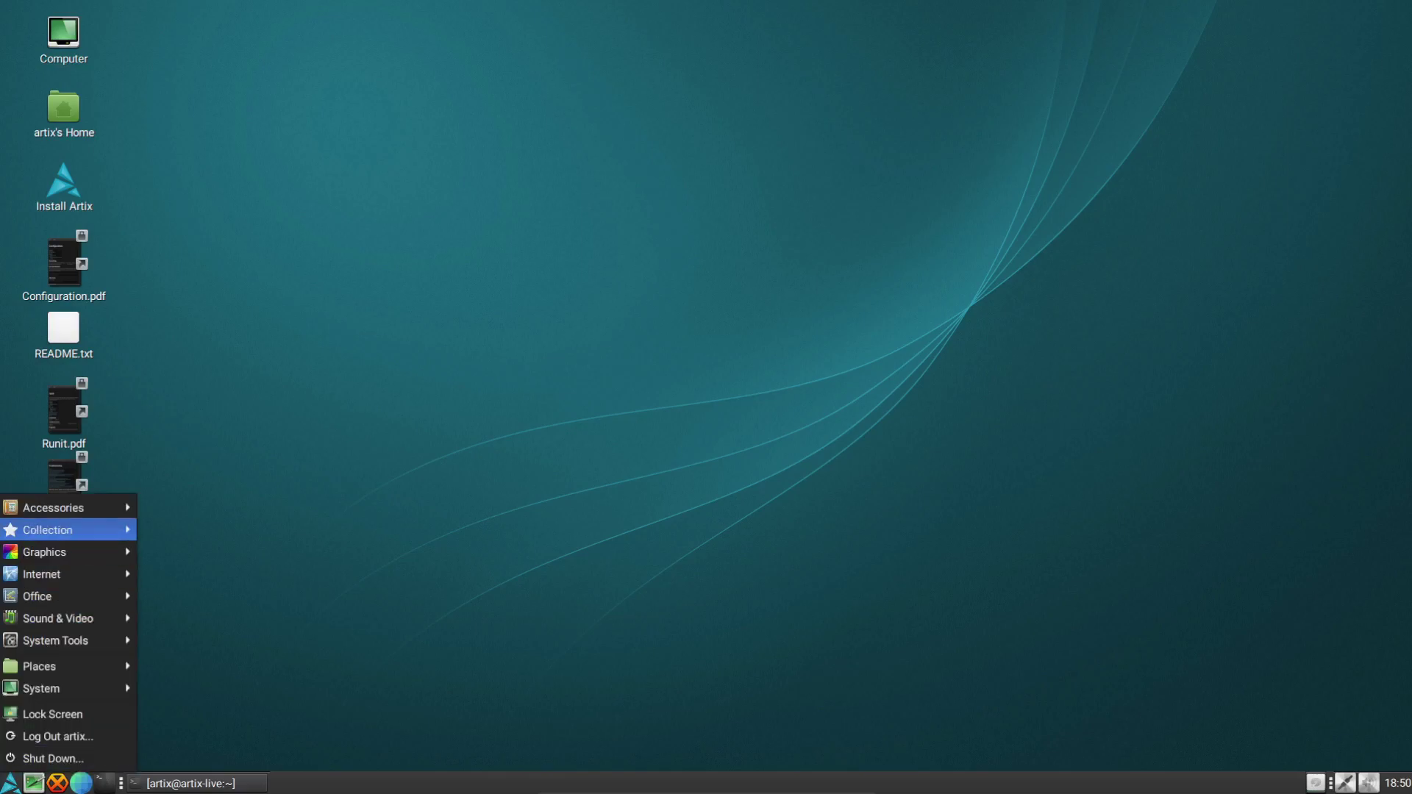
mouse_move(66, 508)
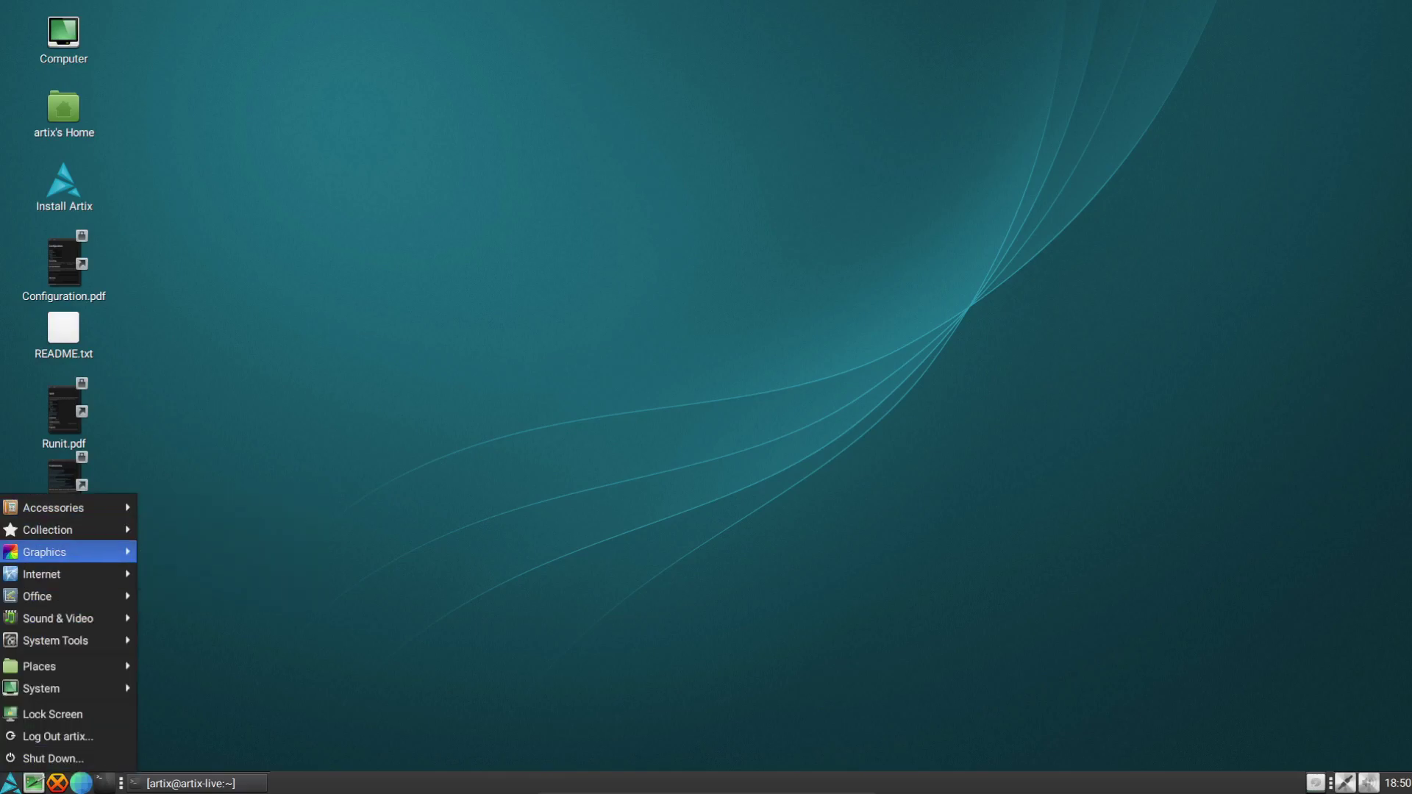
mouse_move(66, 574)
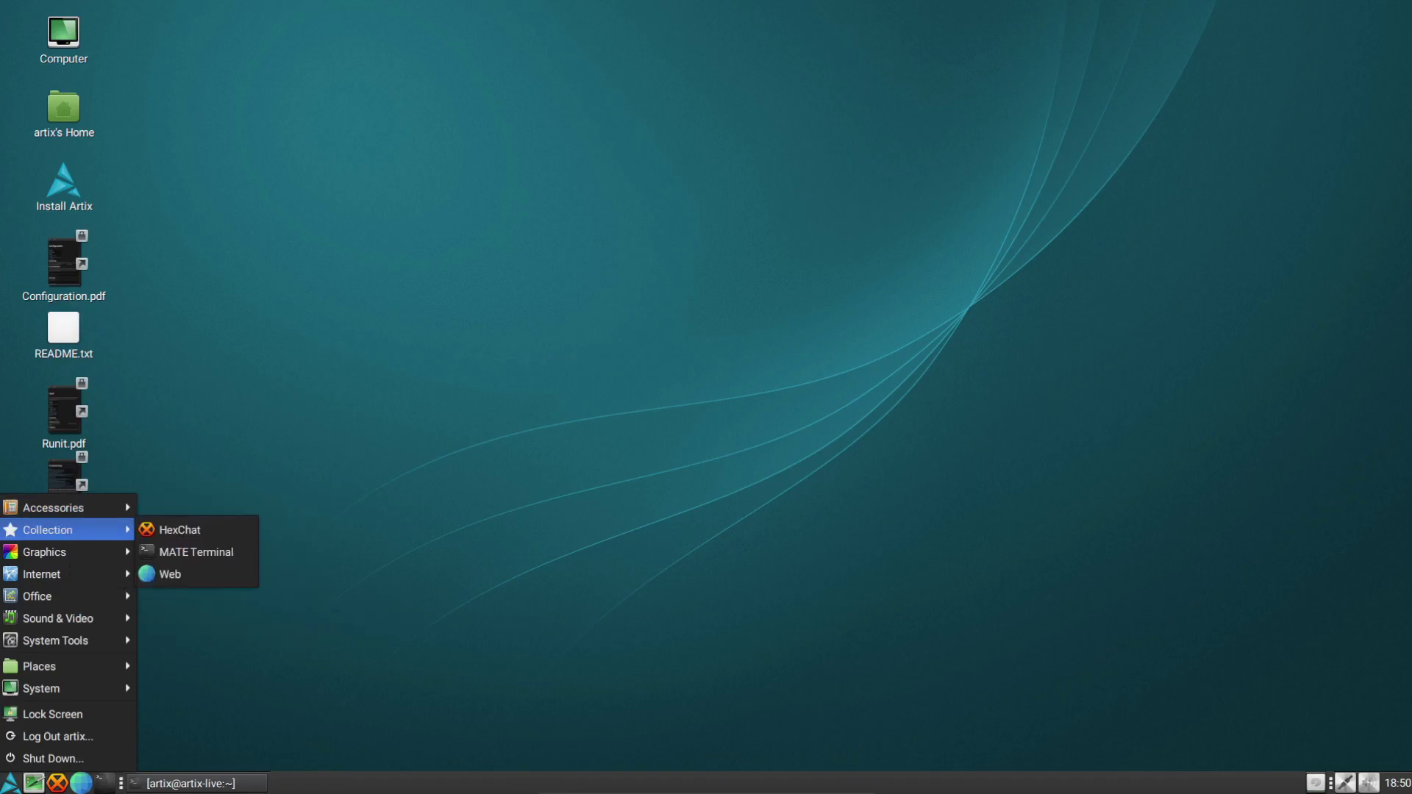
click(170, 574)
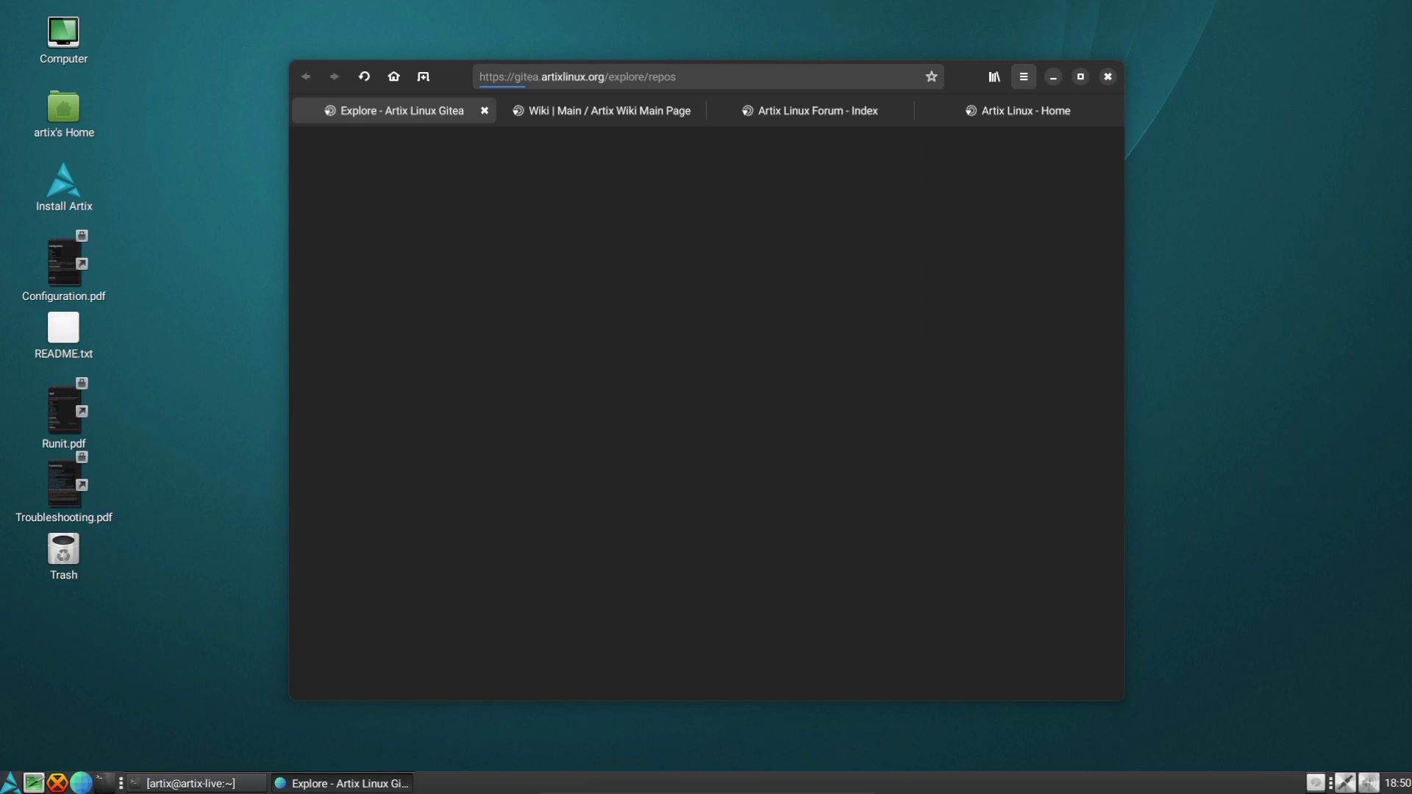
View the About Web version information, then close it
key(F10)
key(Up)
key(Return)
key(super)
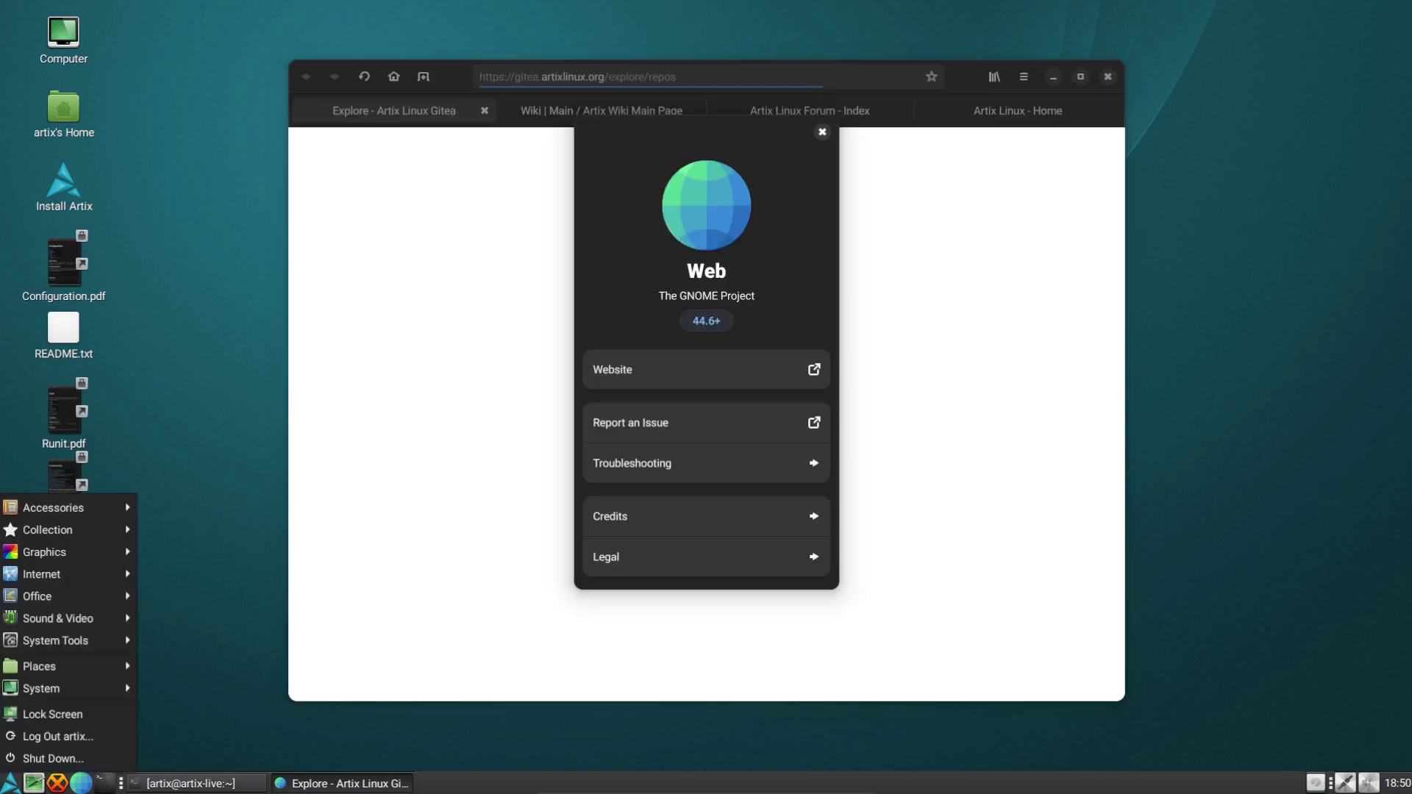
key(Escape)
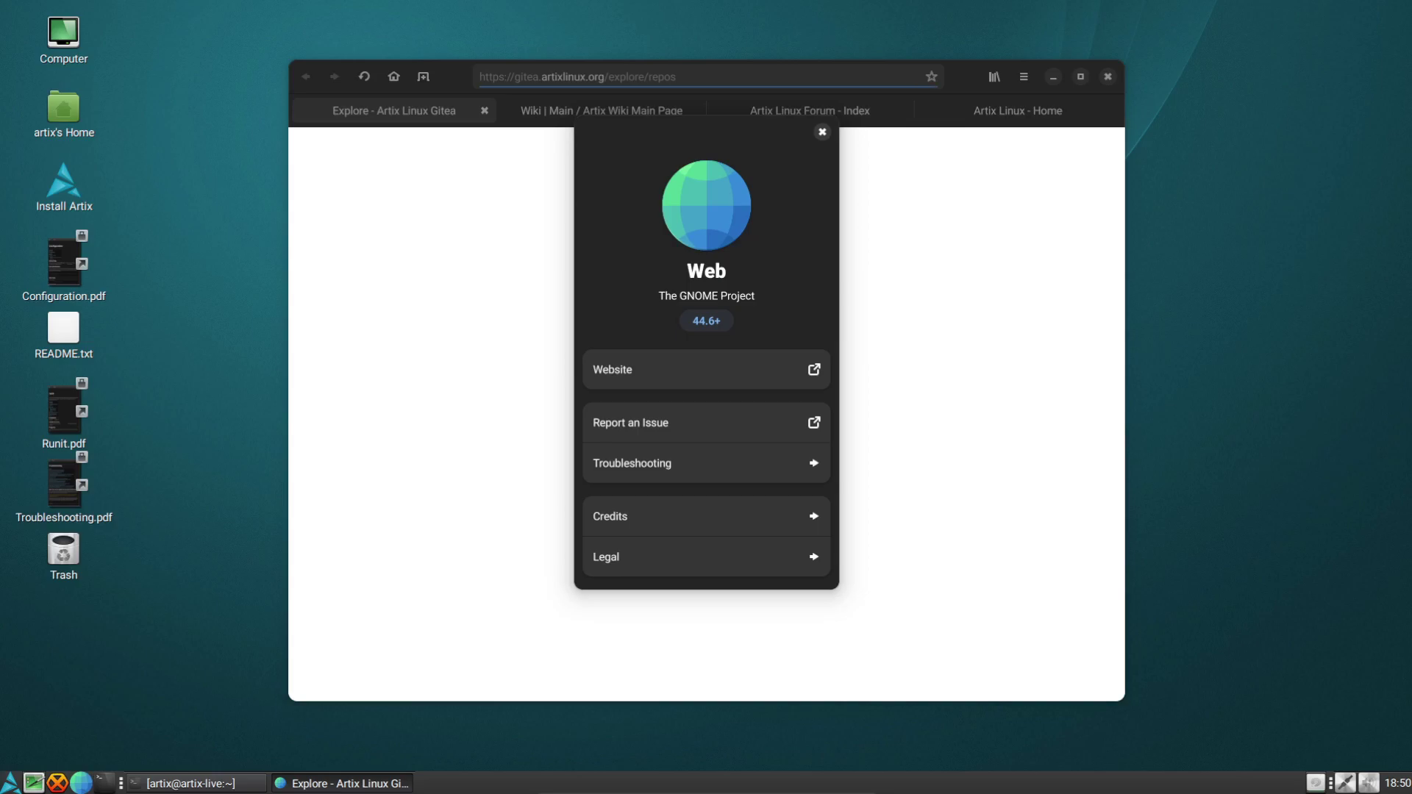
key(Escape)
Browse the Internet, Office and Sound & Video categories of the applications menu
key(super)
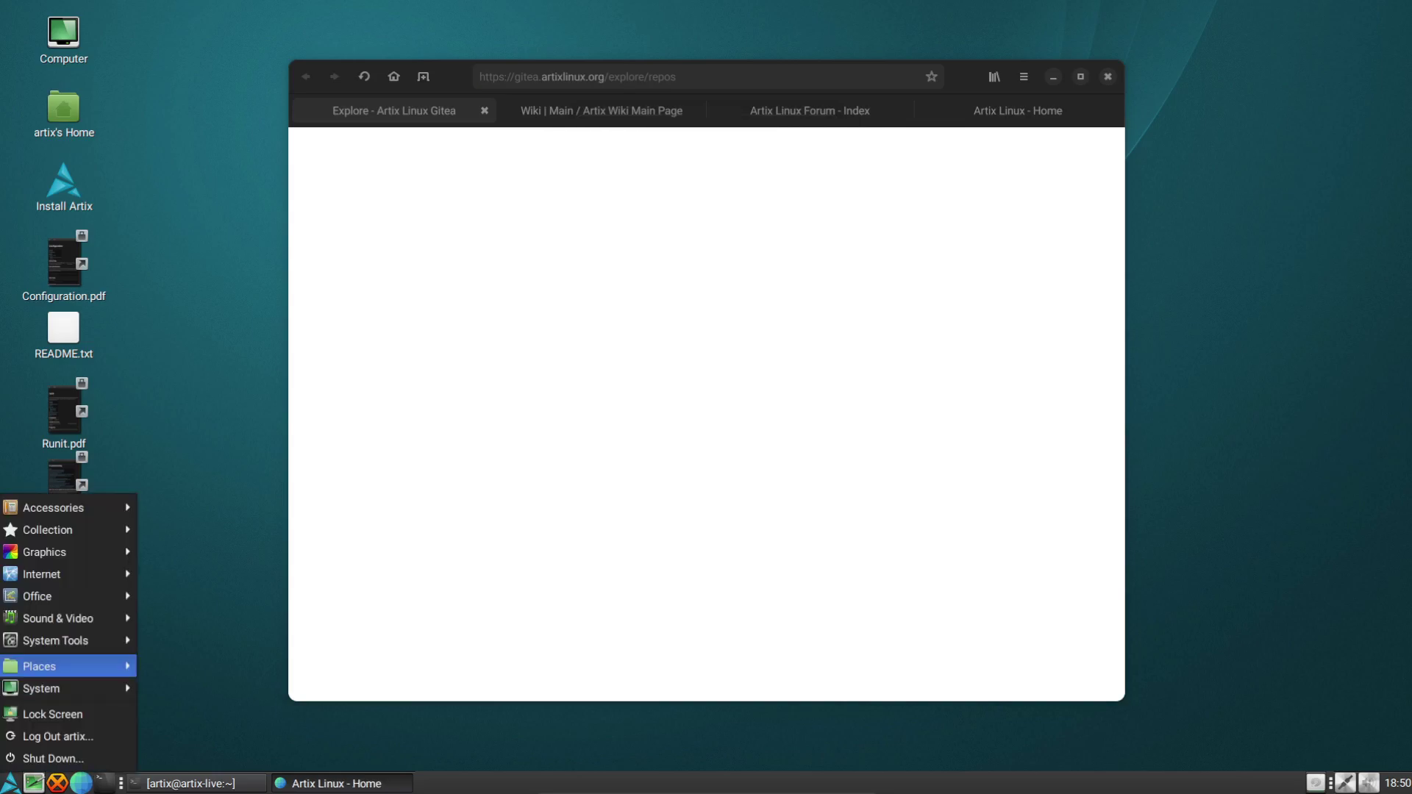
key(Up)
key(Up)
key(Up)
key(Up)
key(Right)
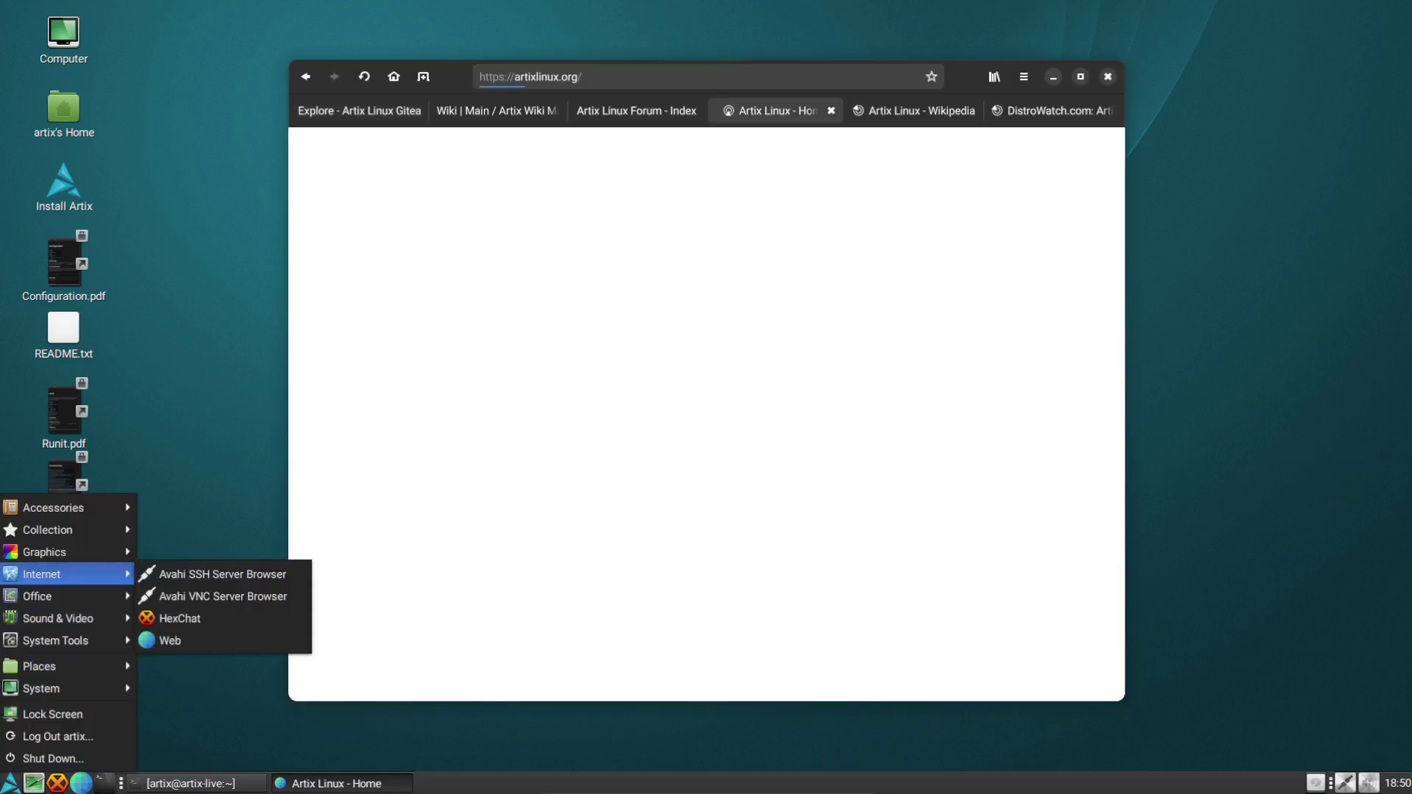
key(Down)
key(Right)
key(Down)
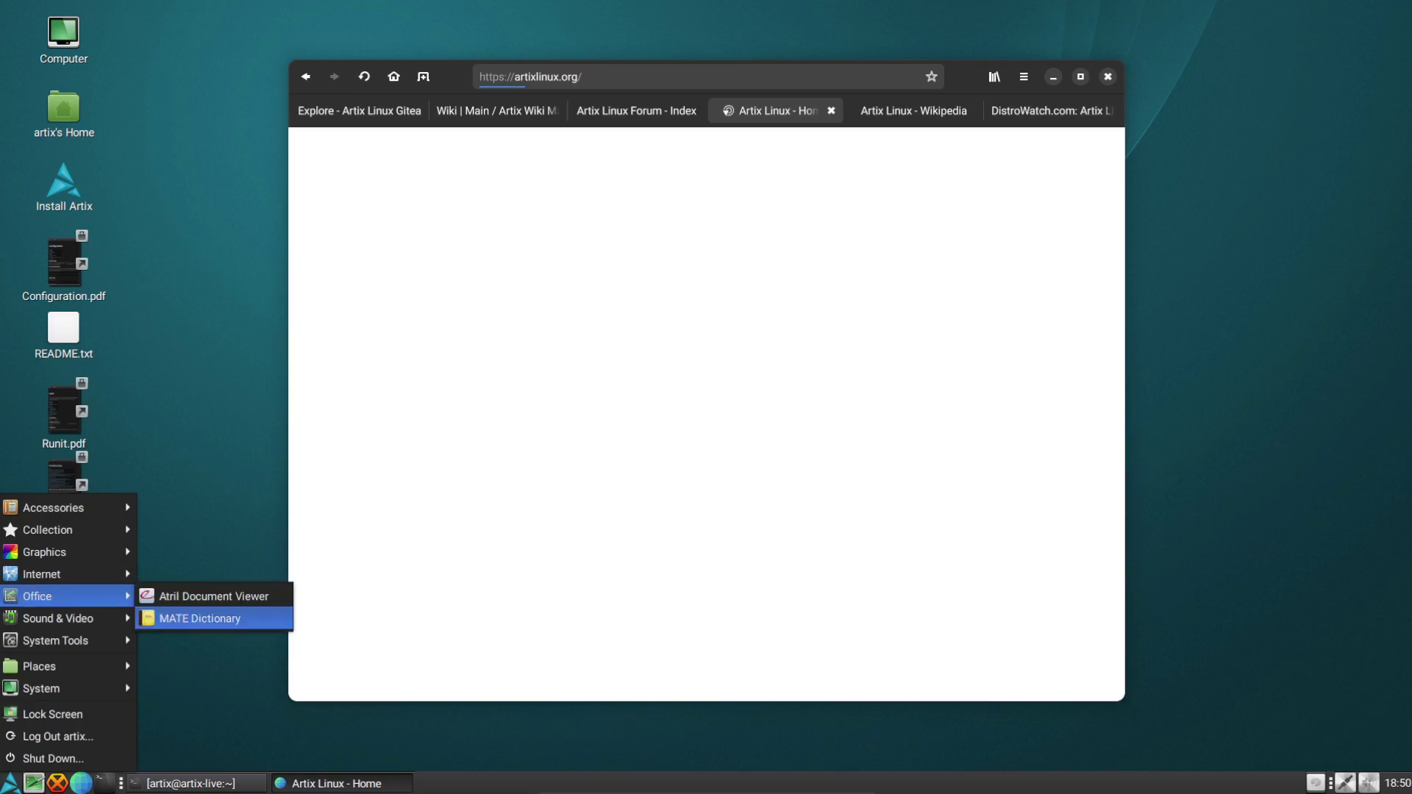
key(Left)
key(Down)
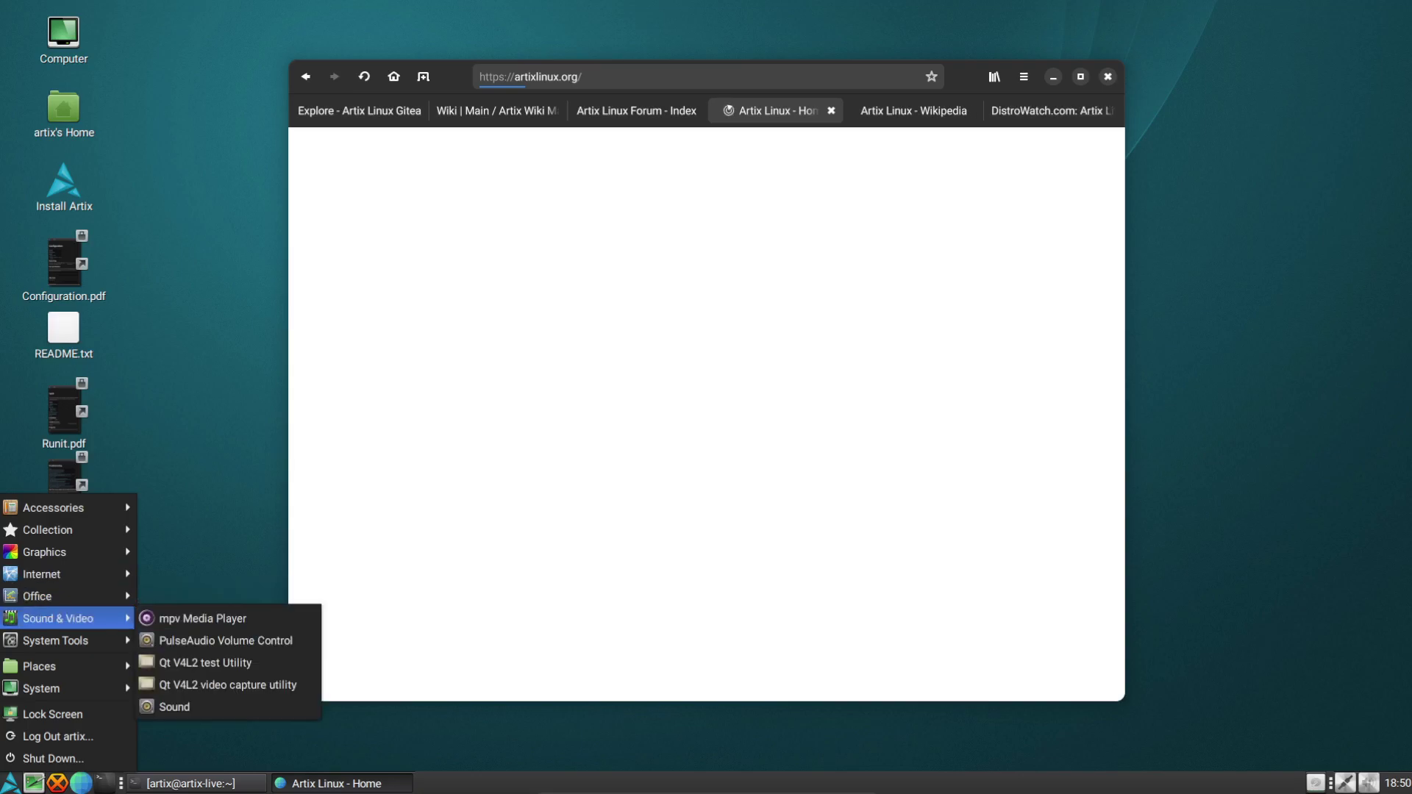
key(Right)
key(Down)
Launch MATE System Monitor from the System Tools category
key(Left)
key(Down)
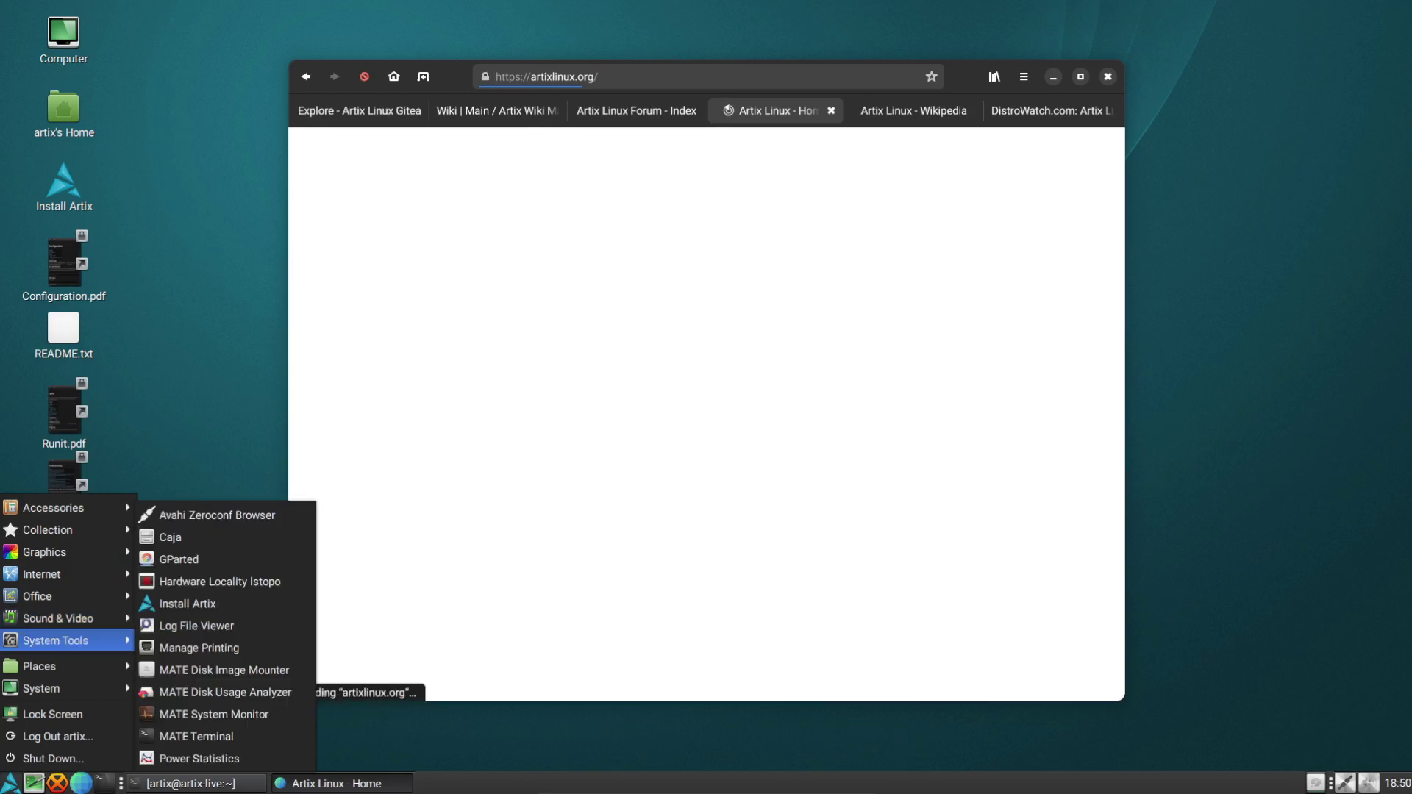
key(Right)
key(Down)
key(Down)
key(Down)
key(Down)
key(Down)
key(Down)
key(Down)
key(Down)
key(Down)
key(Return)
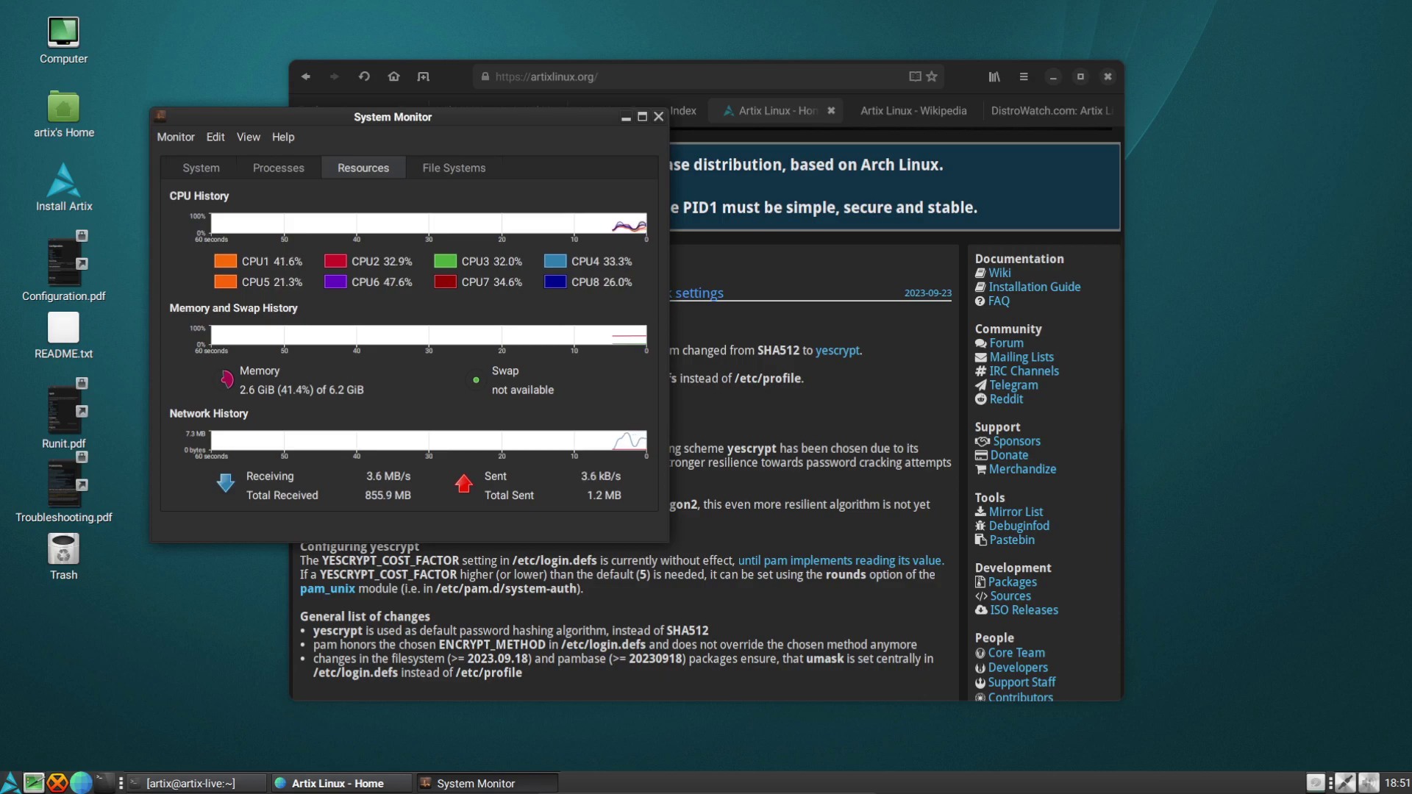
Check the terminal's package download, view the System tab, and close System Monitor
click(192, 783)
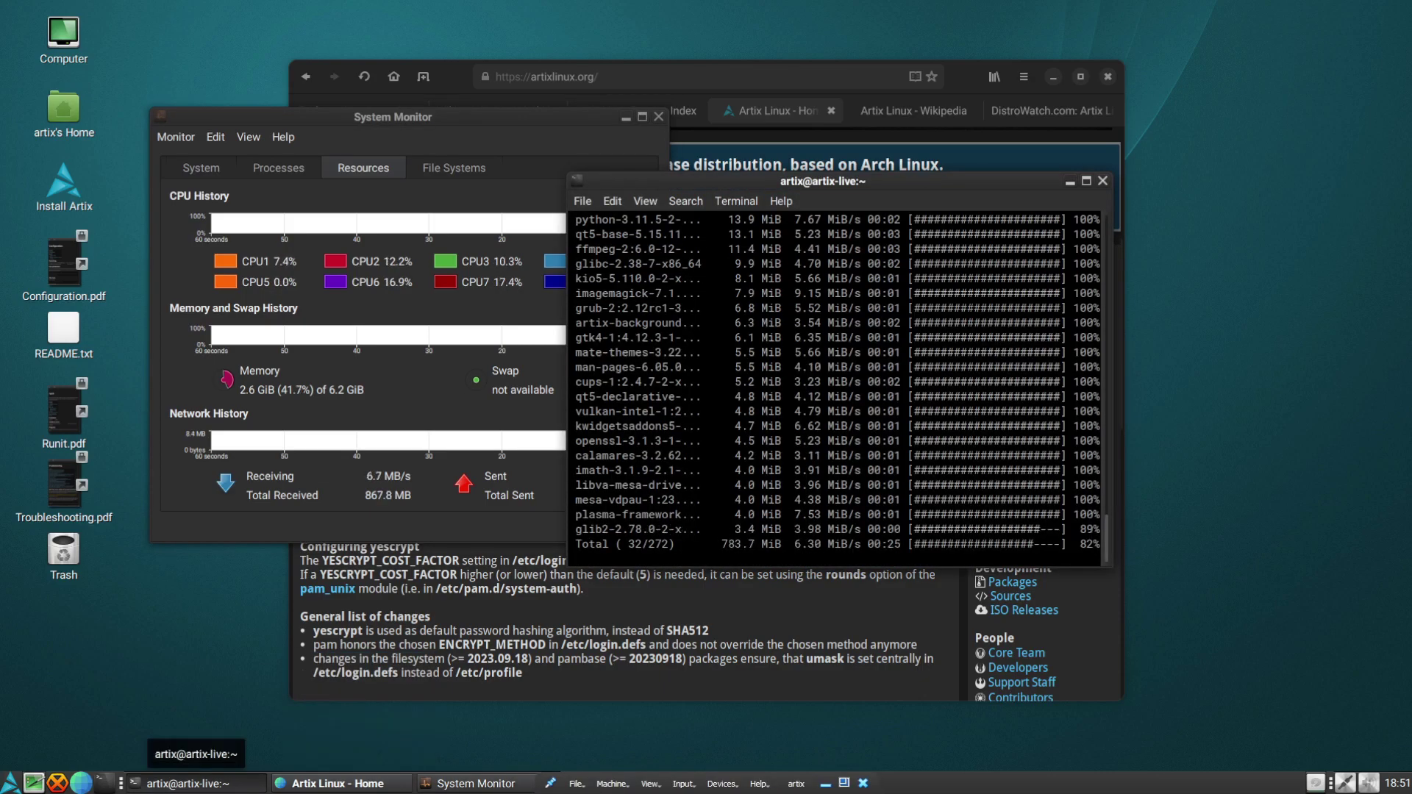
click(193, 783)
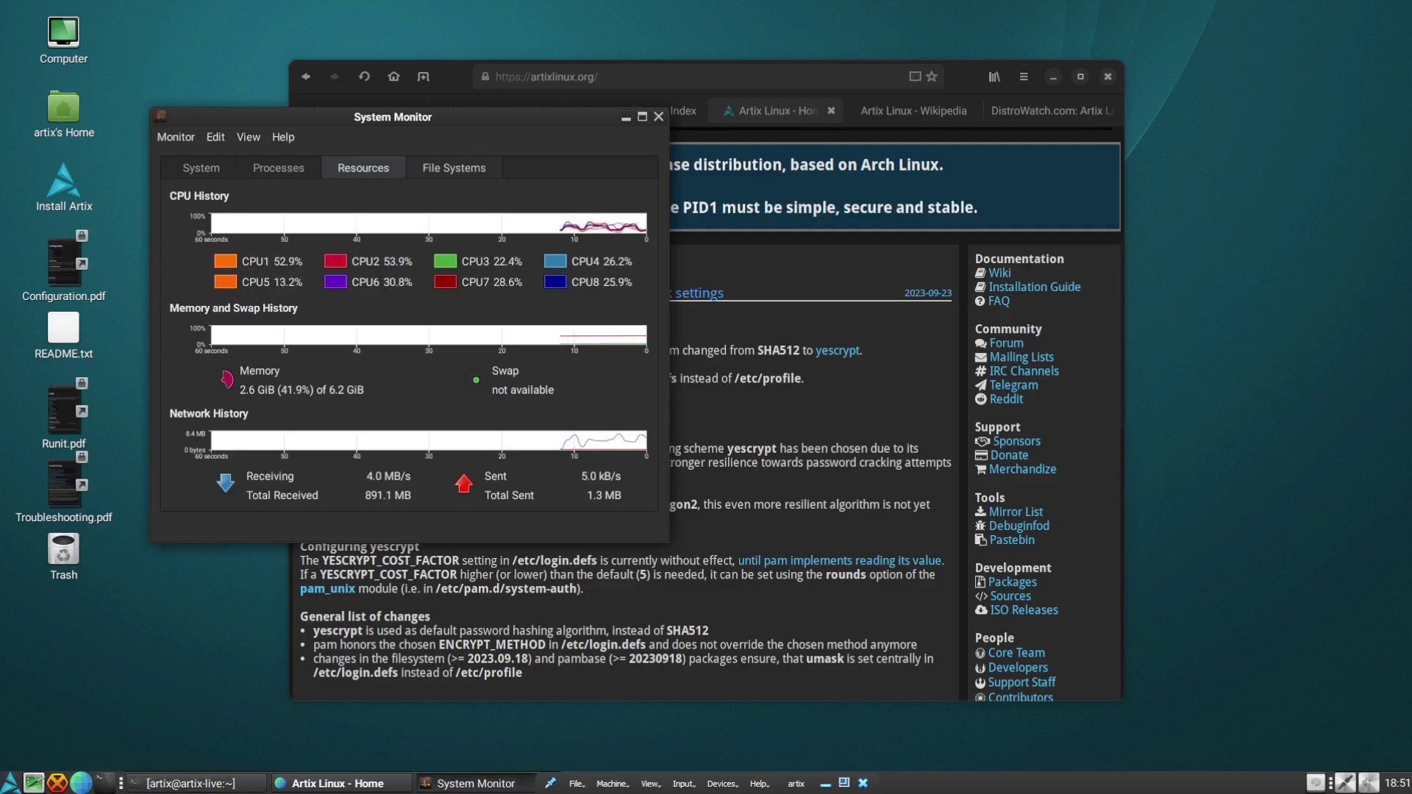
key(ctrl+Page_Up)
key(ctrl+Page_Up)
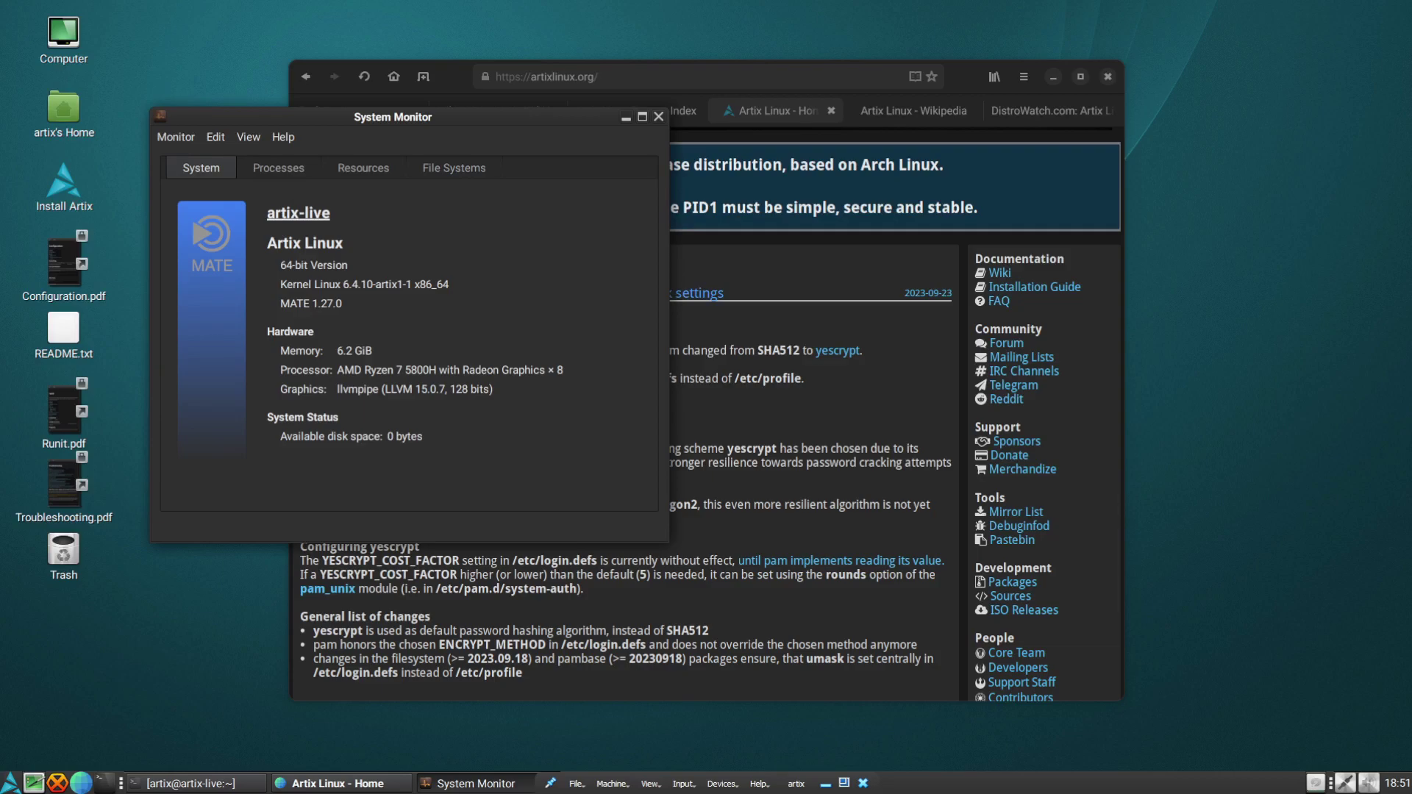
key(ctrl+q)
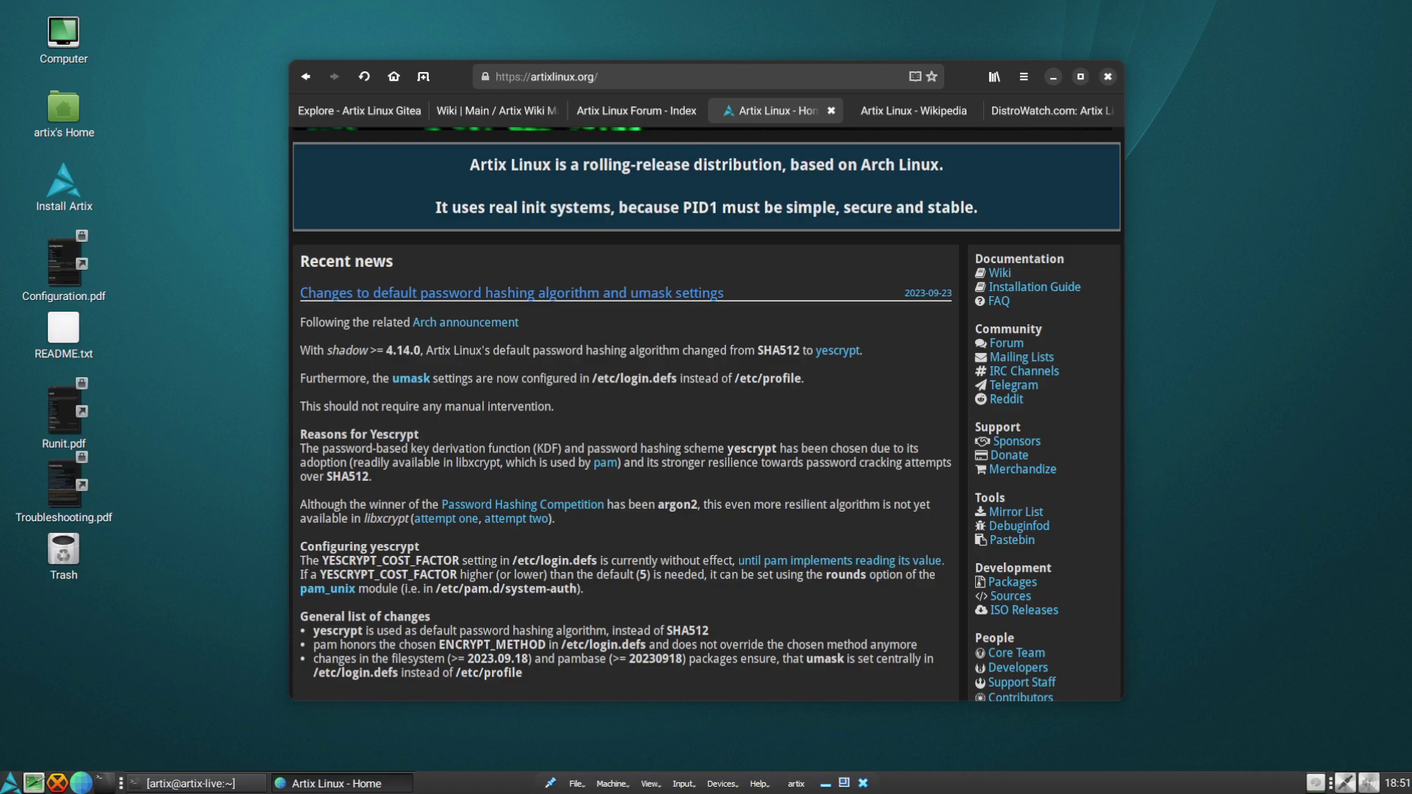
Close the DistroWatch and Artix Linux Wikipedia tabs in GNOME Web
scroll(707, 413, down, 1)
key(ctrl+Tab)
key(ctrl+Tab)
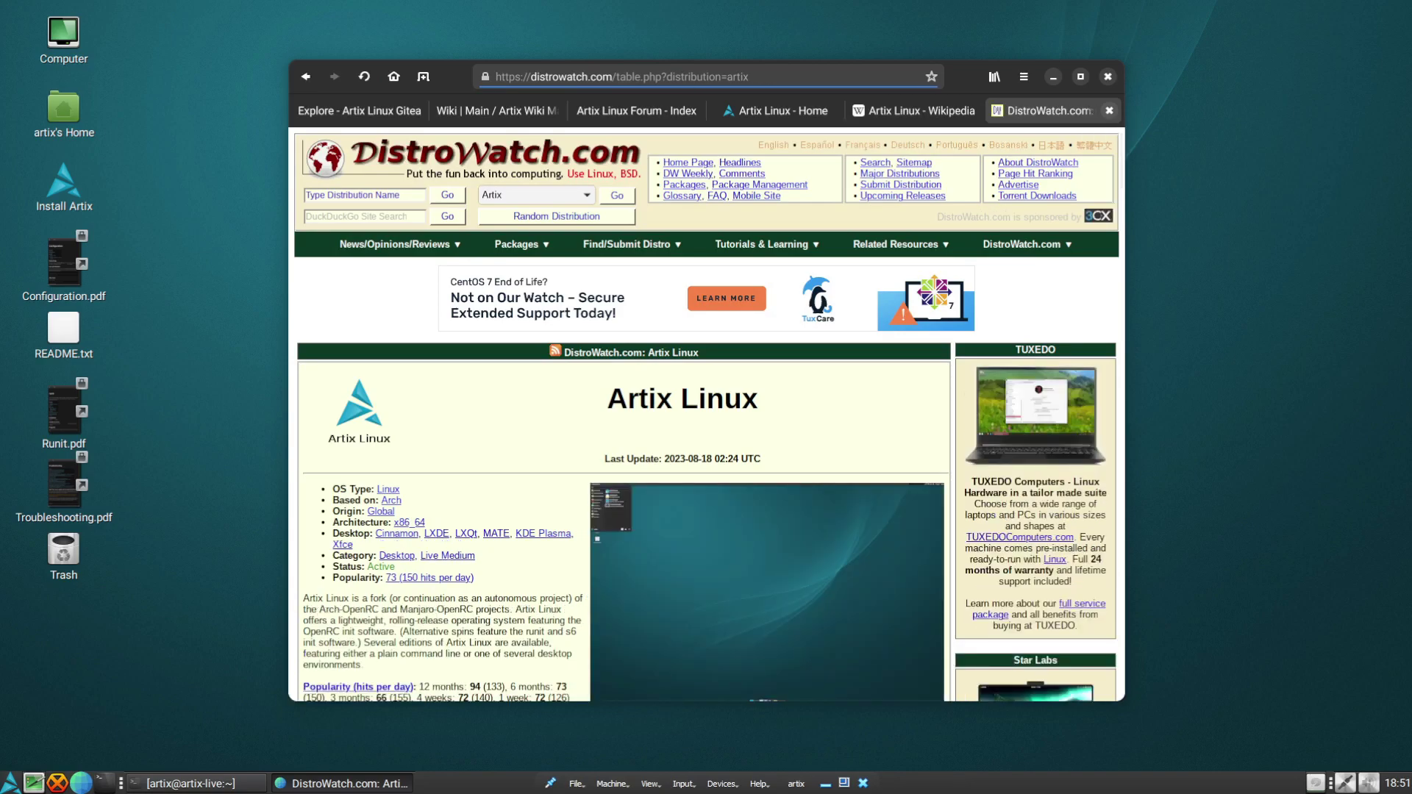
key(ctrl+w)
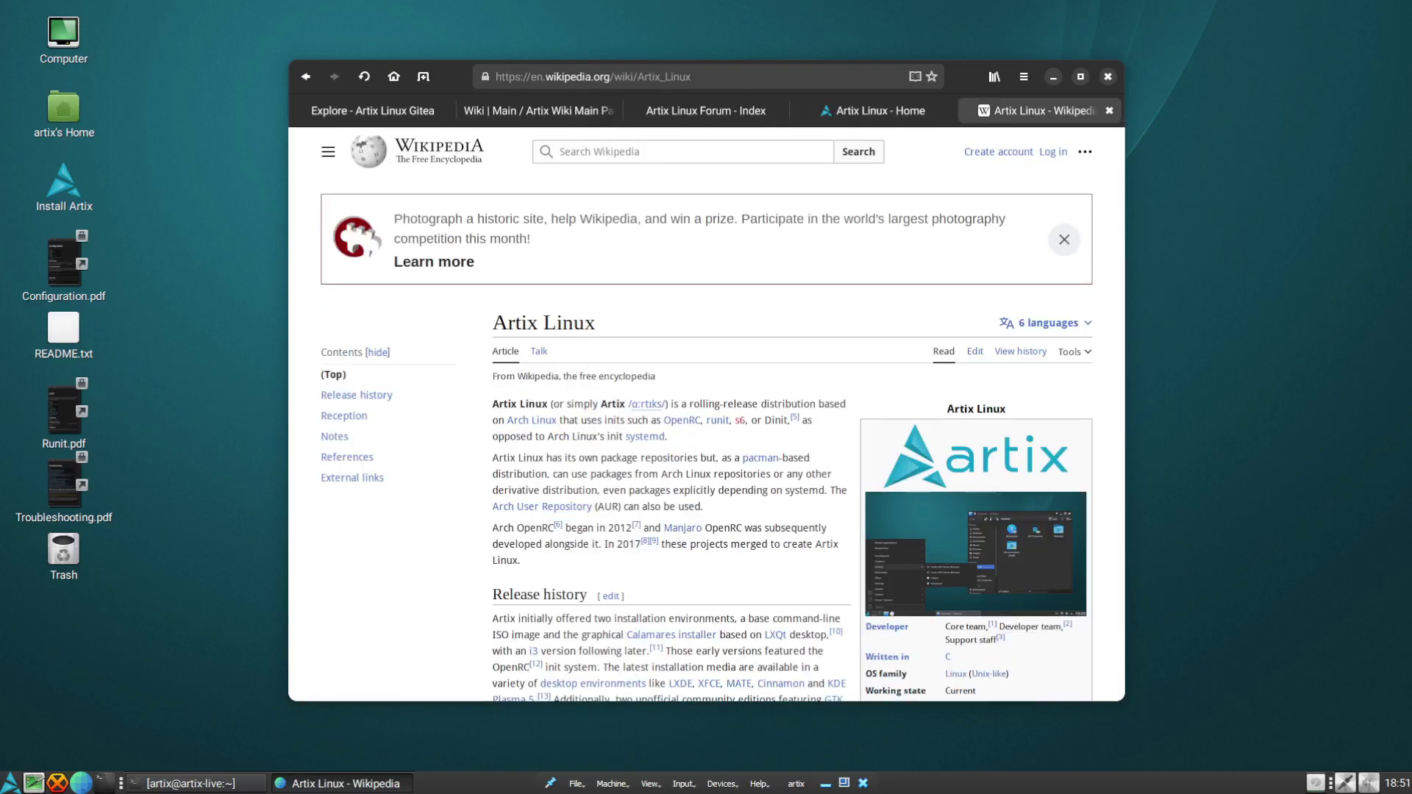
click(1109, 111)
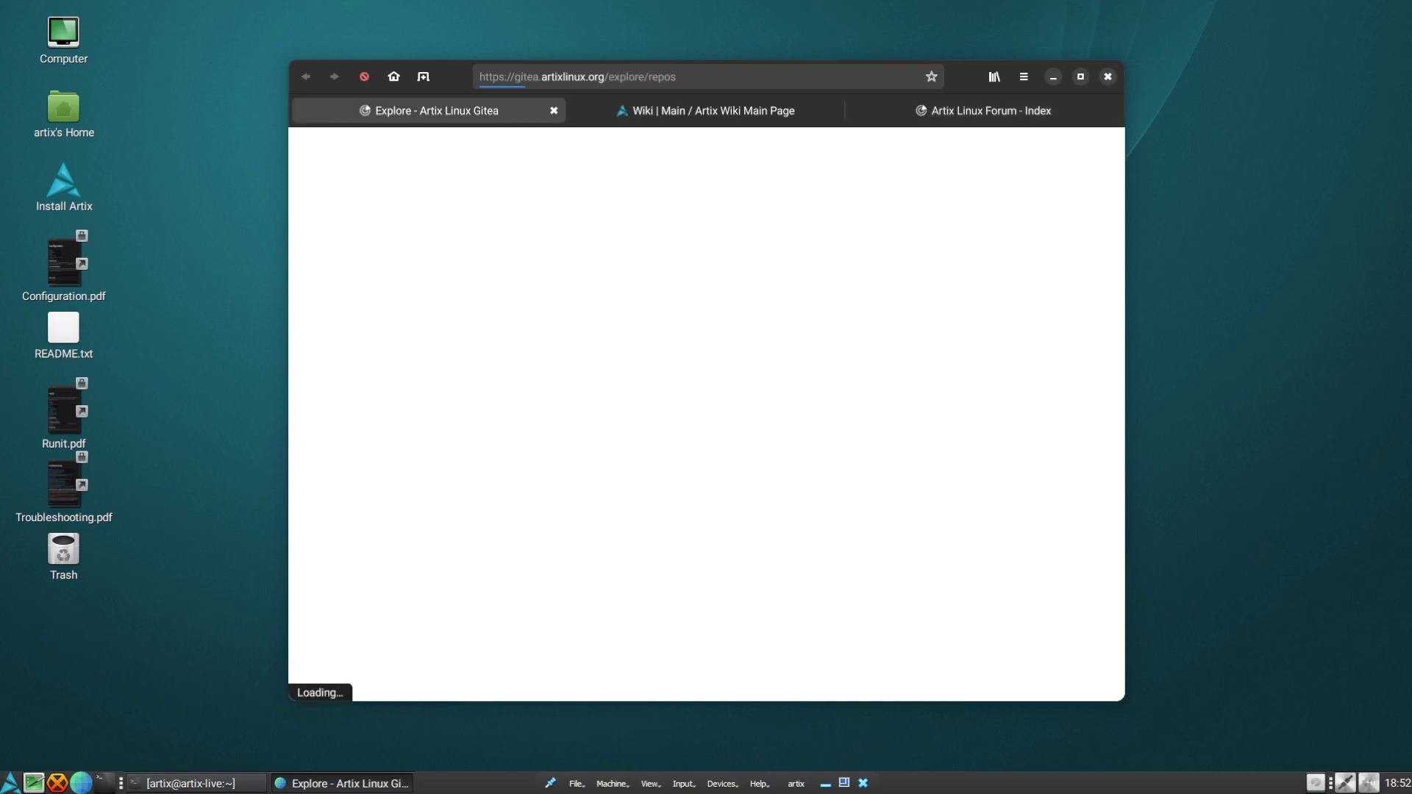
Browse the Artix Gitea repository list and the Artix Wiki Main Page, then quit GNOME Web
click(401, 111)
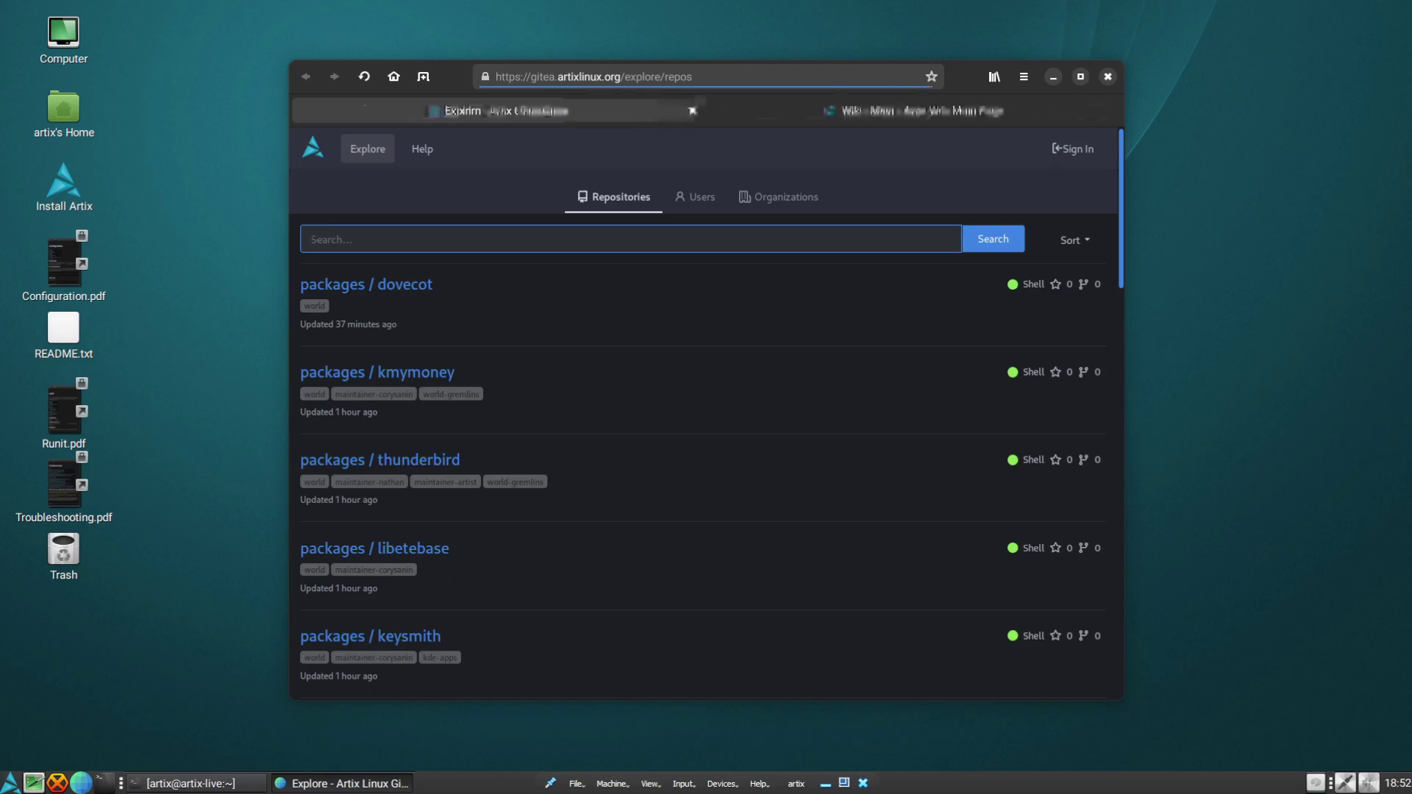
scroll(706, 411, down, 3)
key(ctrl+Tab)
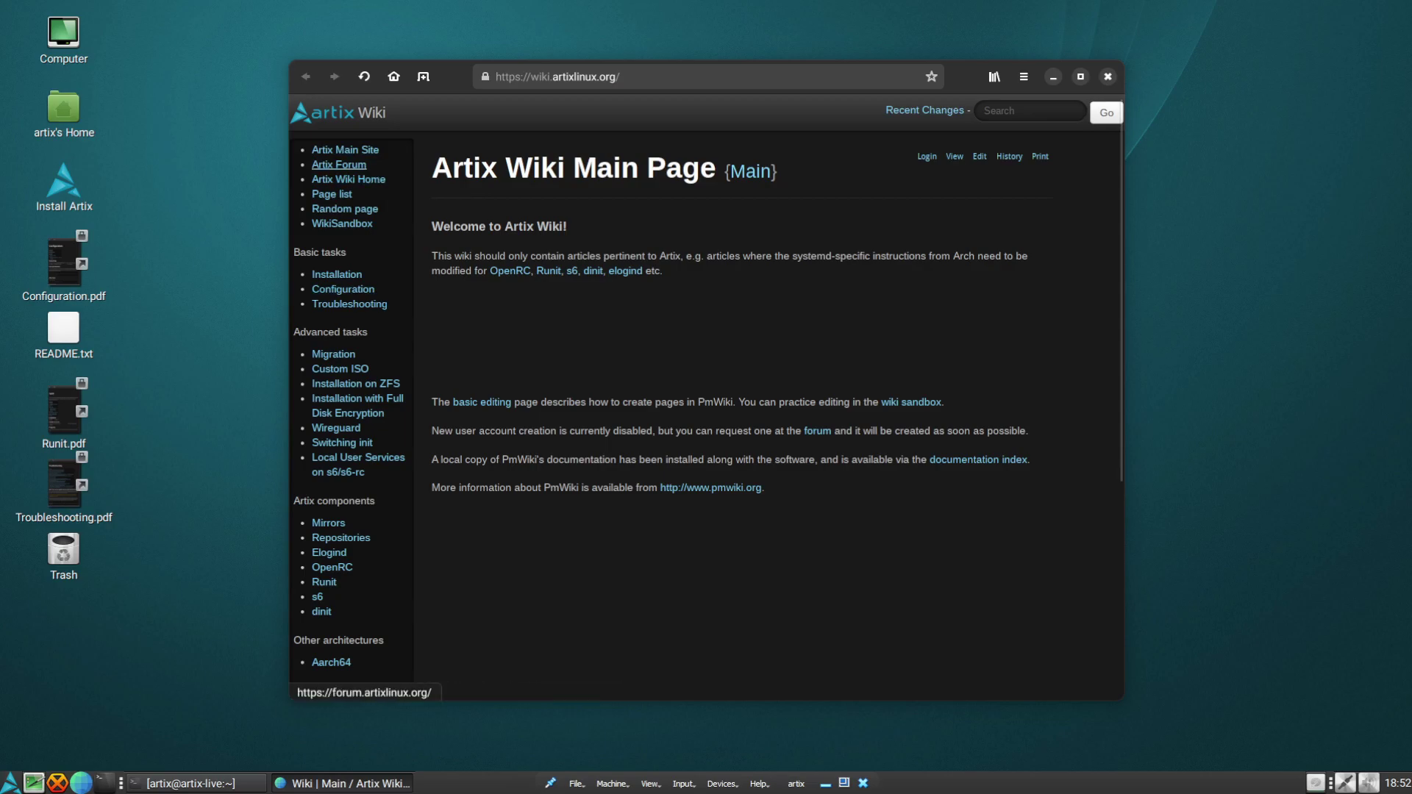
drag(666, 167, 452, 167)
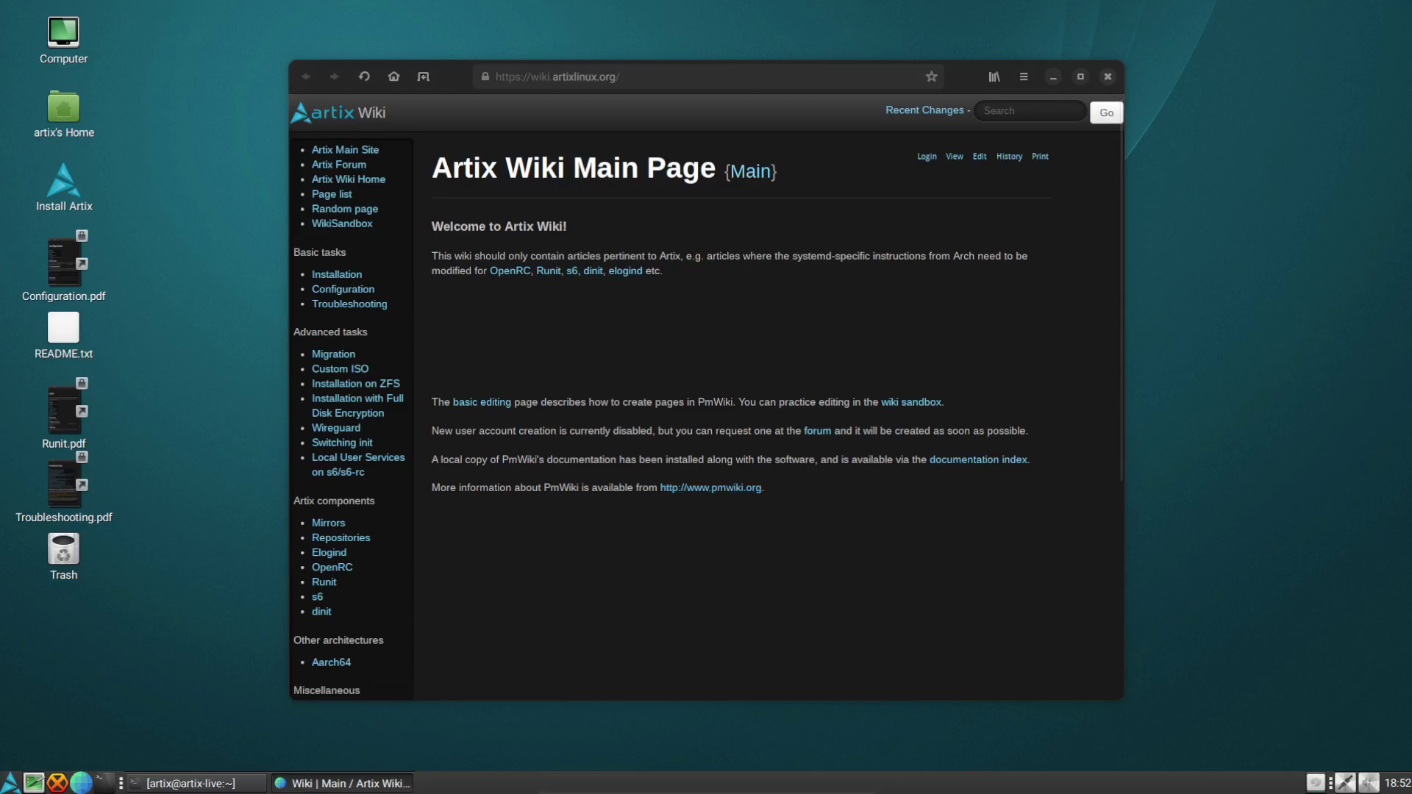
key(alt+F4)
right_click(496, 255)
Dismiss the desktop menu and briefly bring up the terminal to check the download
key(Escape)
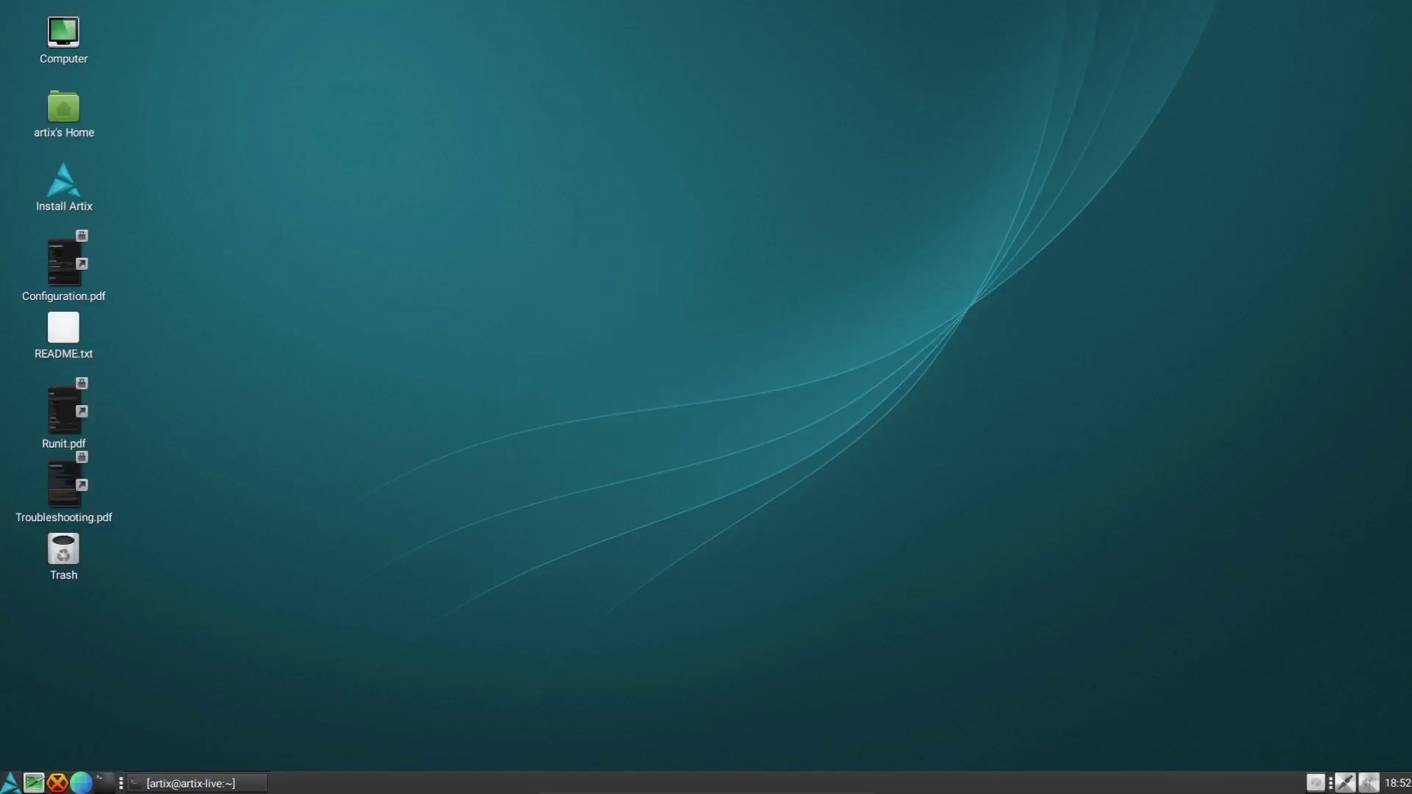
click(242, 782)
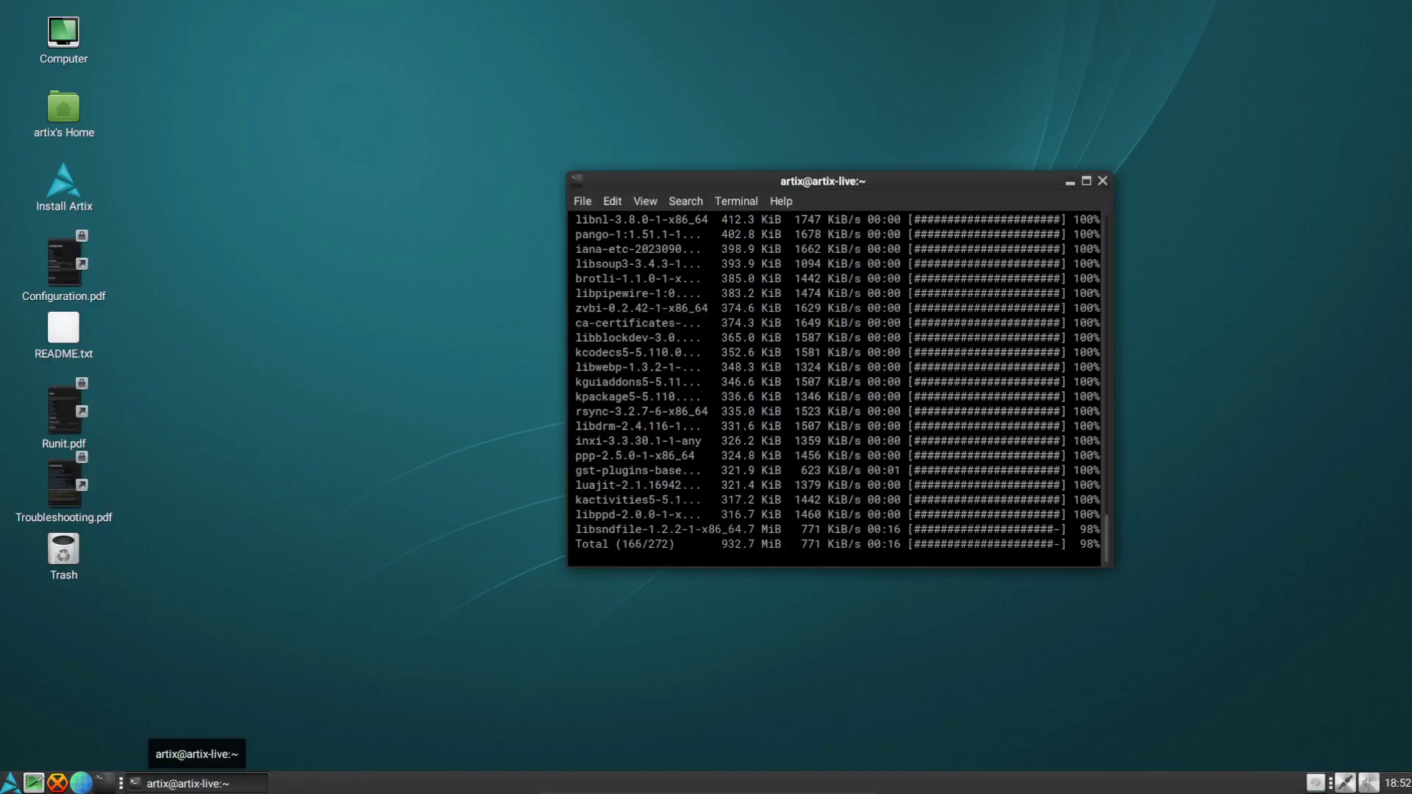
click(220, 783)
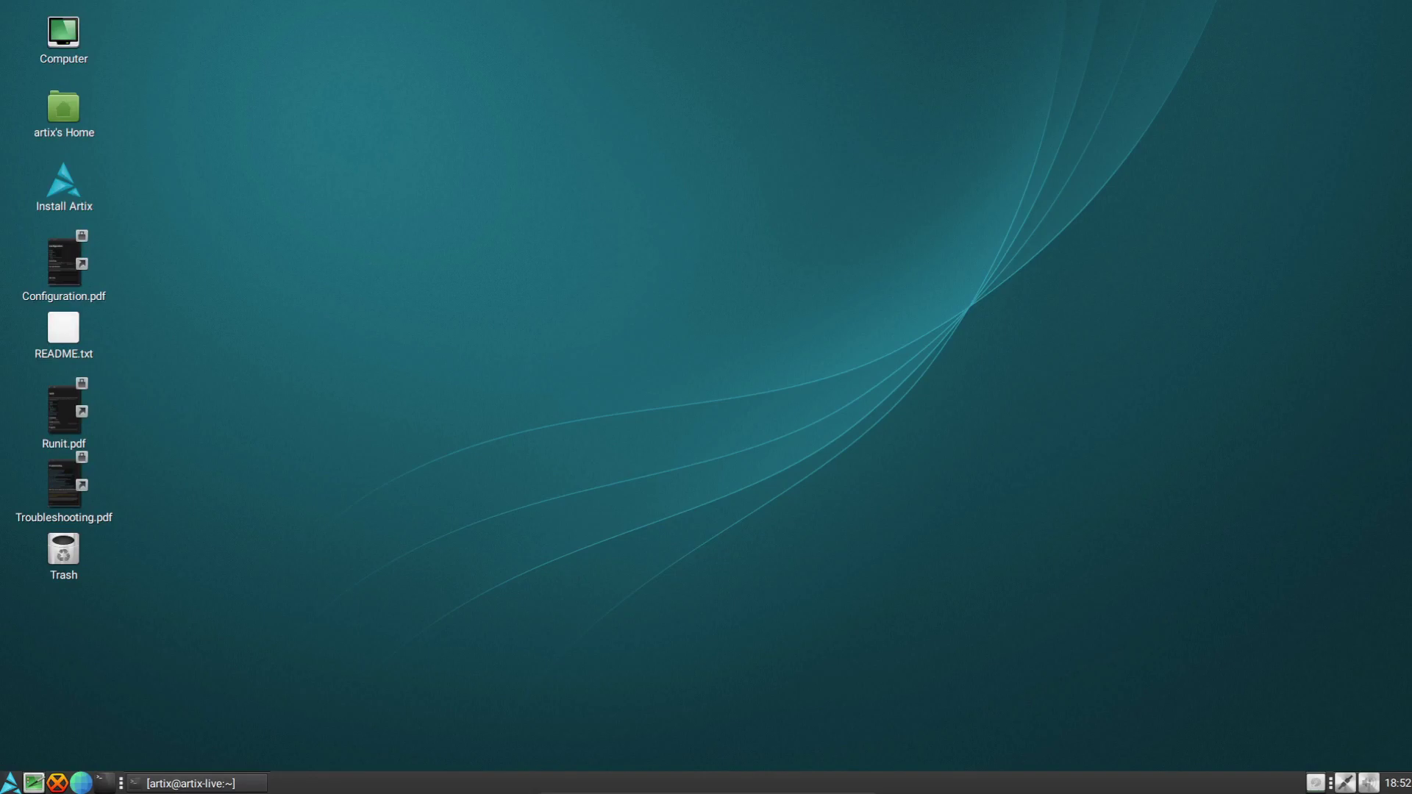
Pick the glowing DNA helix image as the desktop background and close Appearance Preferences
right_click(494, 301)
click(580, 505)
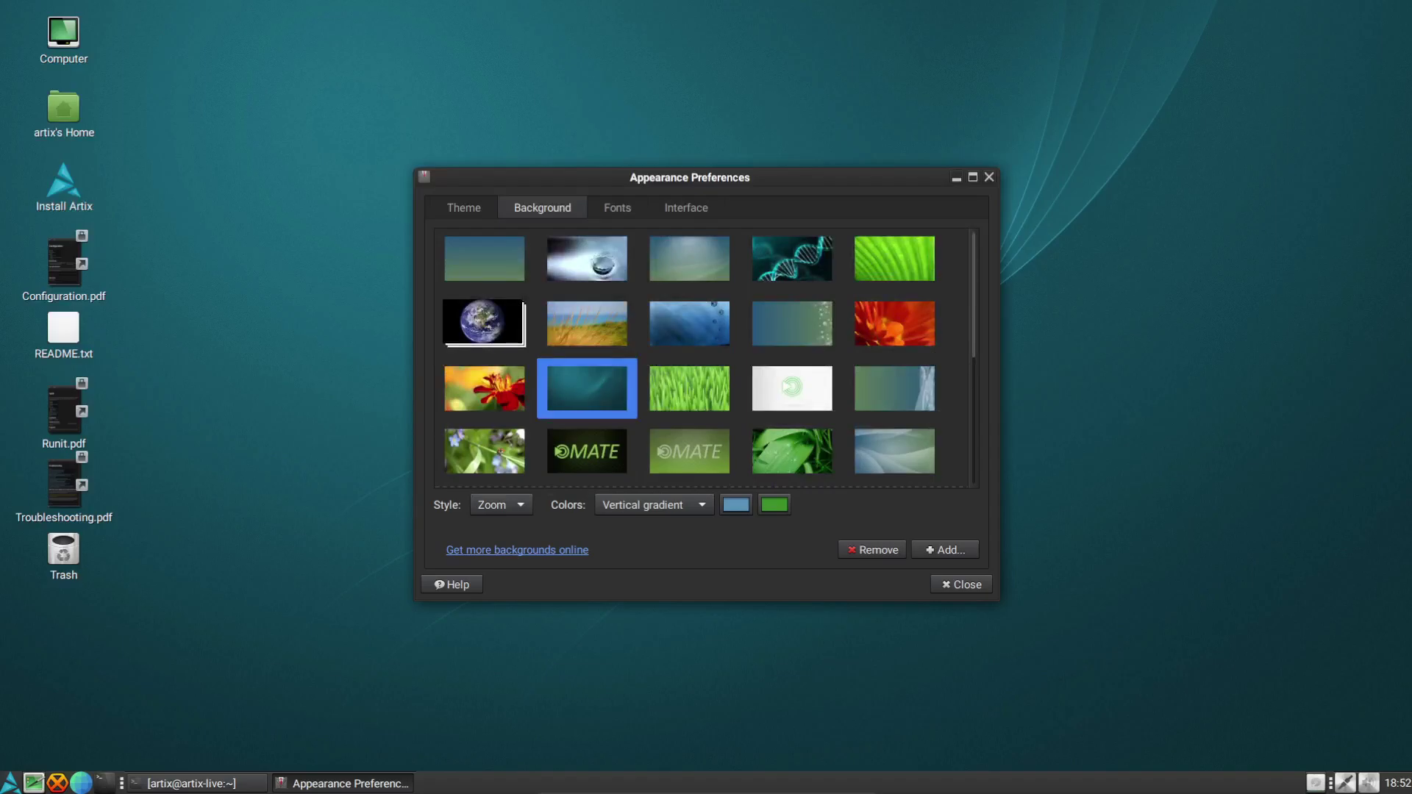
scroll(708, 353, down, 5)
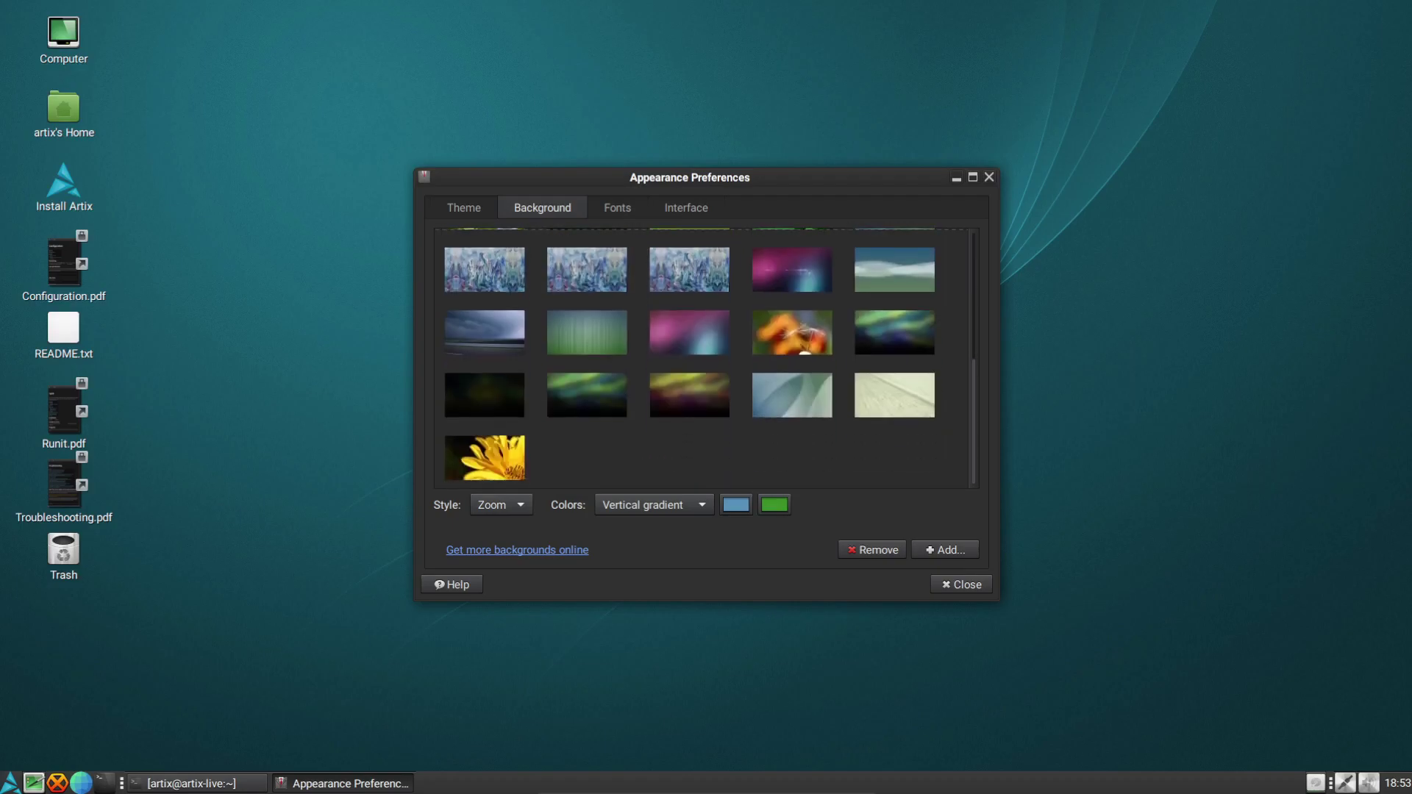
click(792, 258)
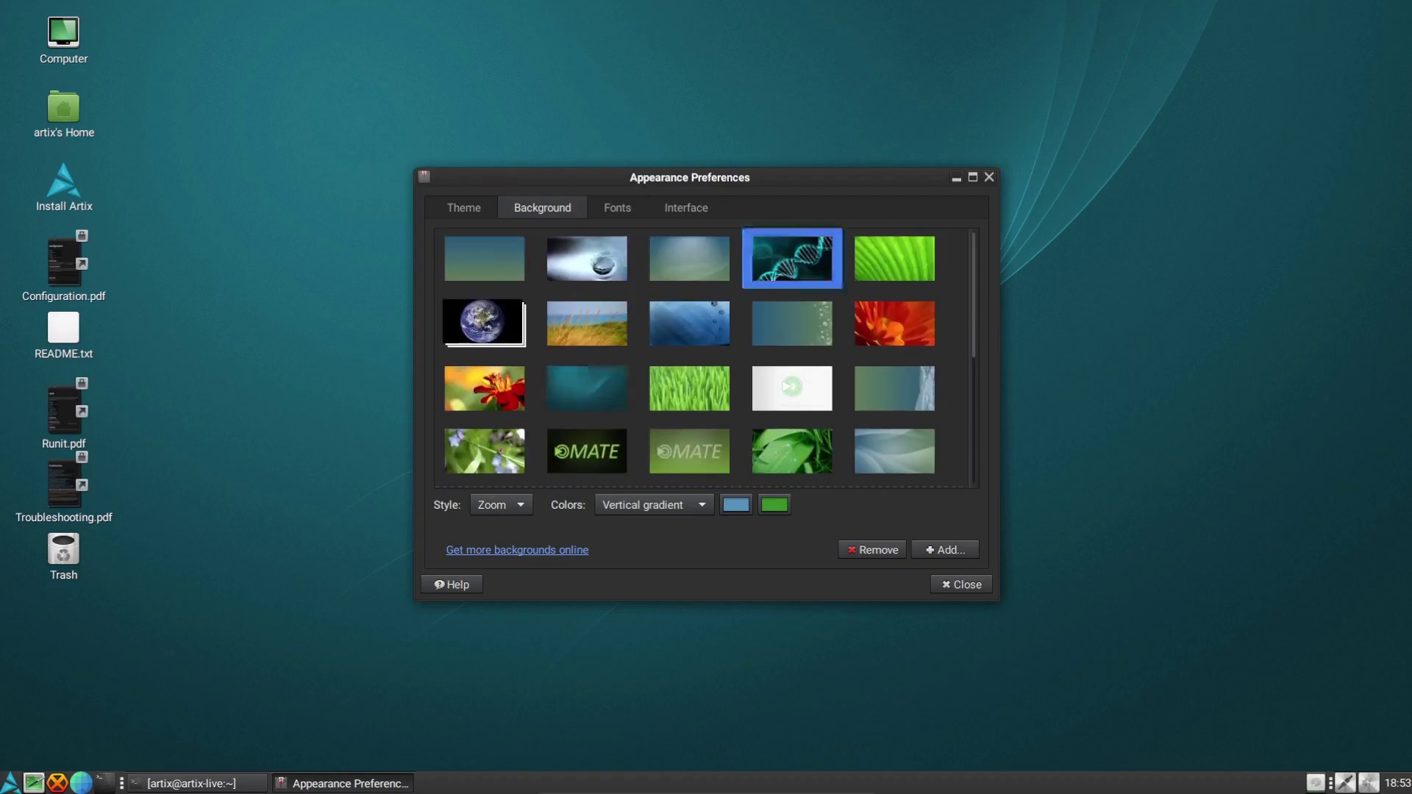
click(961, 584)
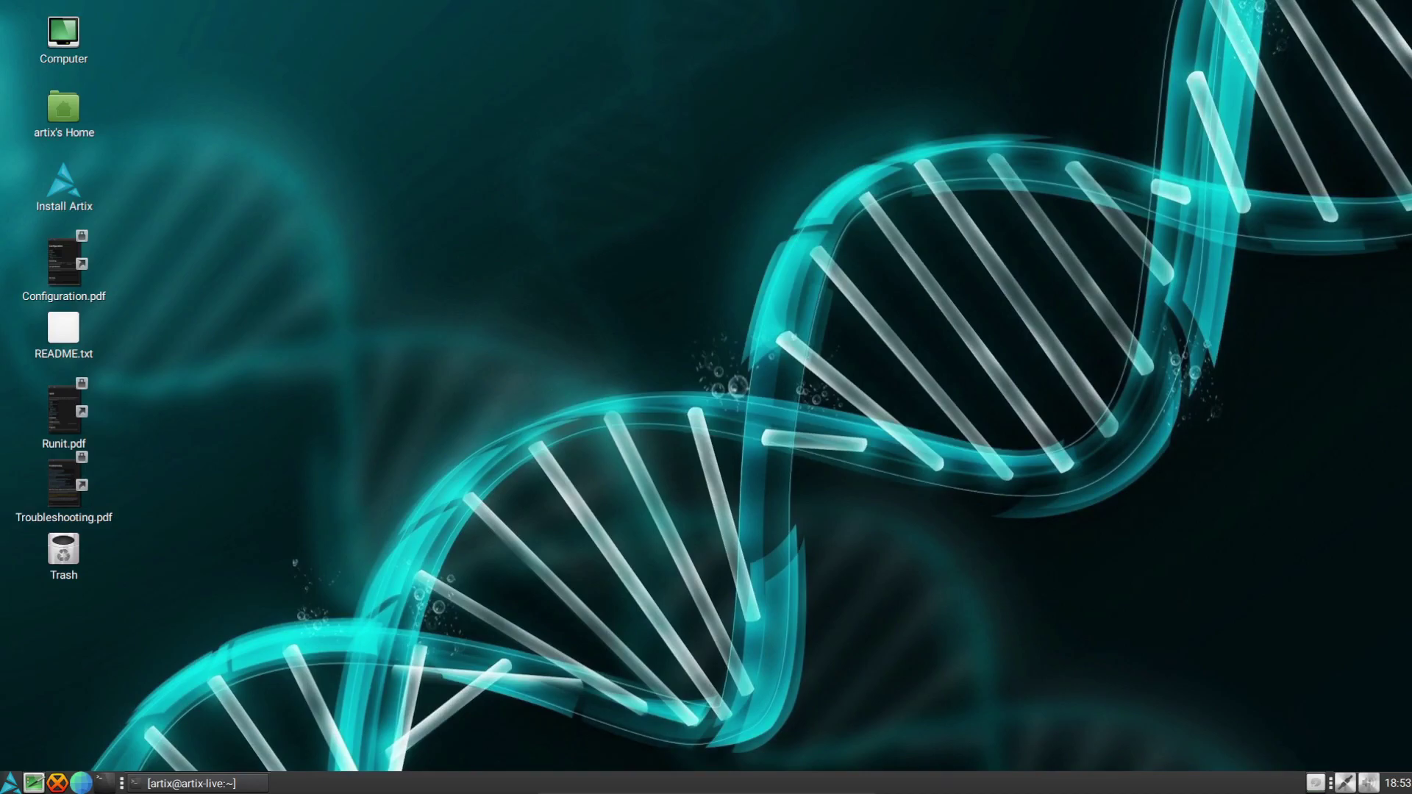
right_click(666, 269)
key(Escape)
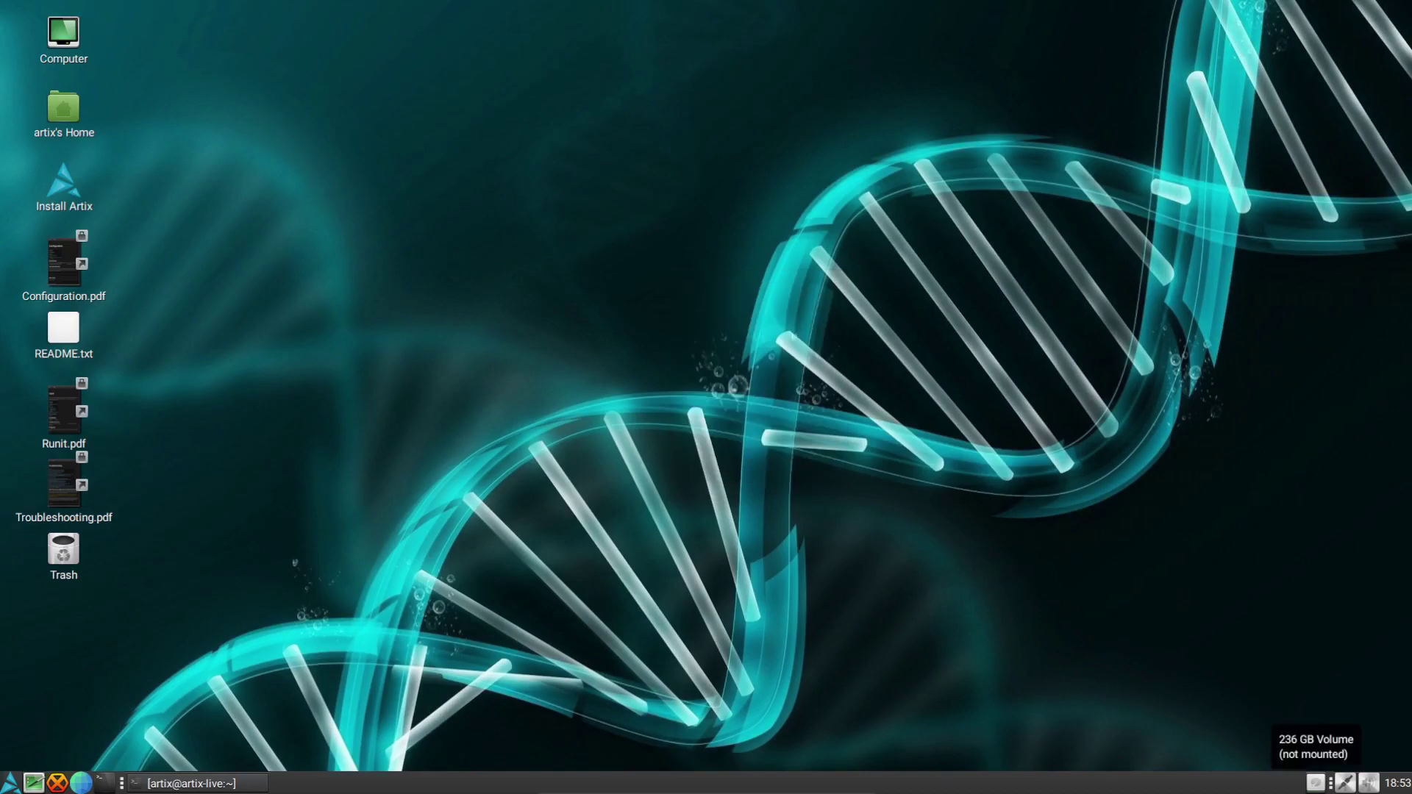
click(191, 783)
click(191, 783)
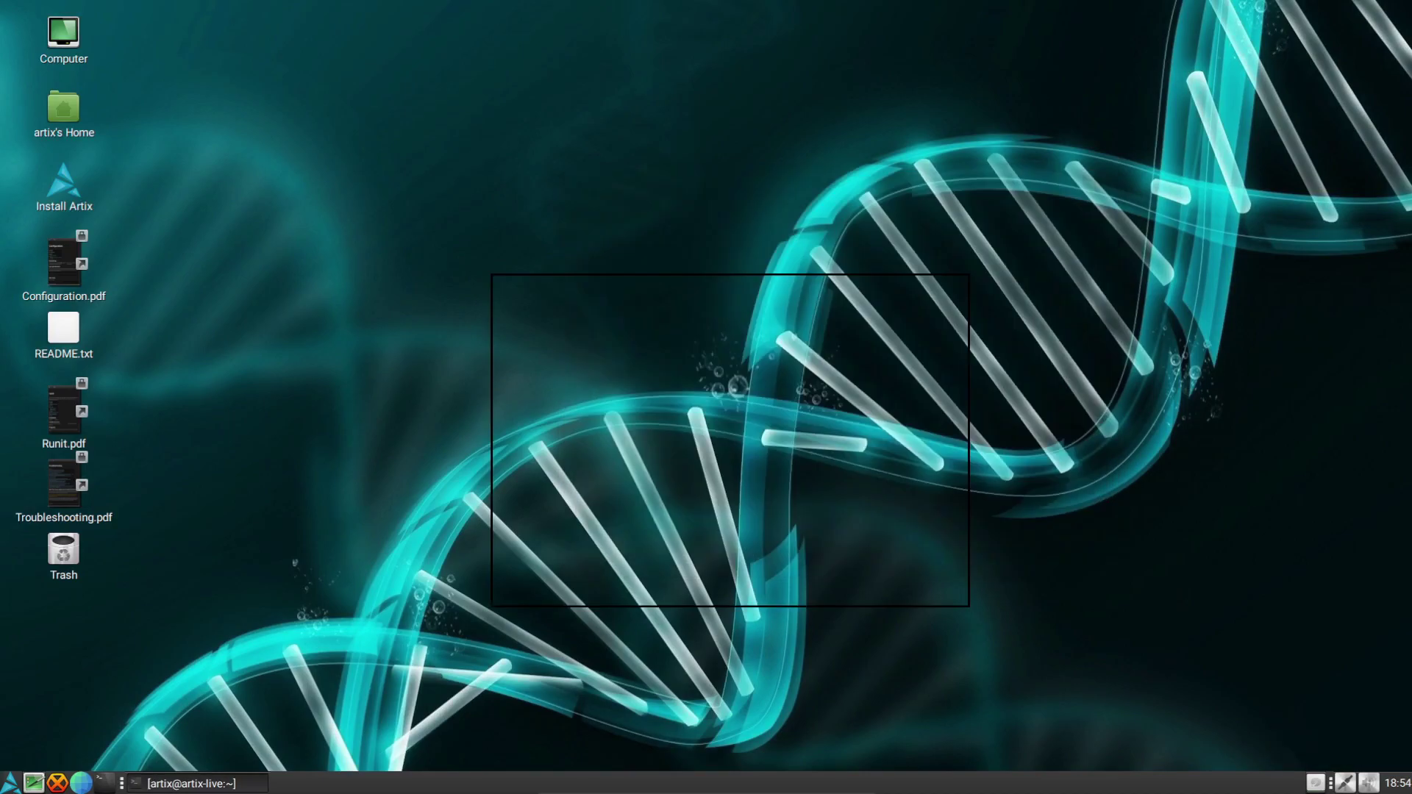
drag(534, 159, 729, 416)
mouse_move(595, 346)
mouse_down()
mouse_move(1043, 637)
mouse_move(764, 454)
mouse_up()
drag(705, 196, 1241, 504)
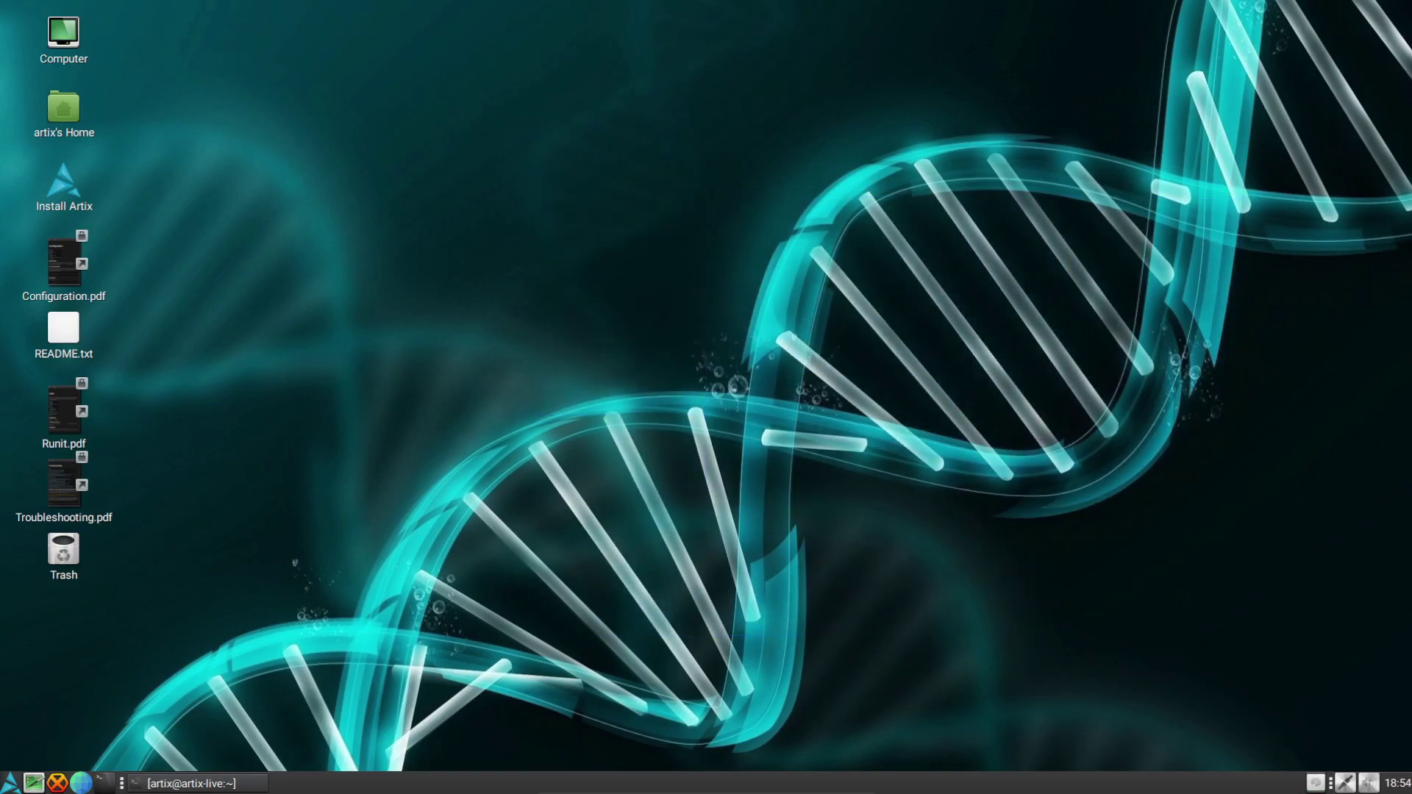
drag(1284, 556, 886, 203)
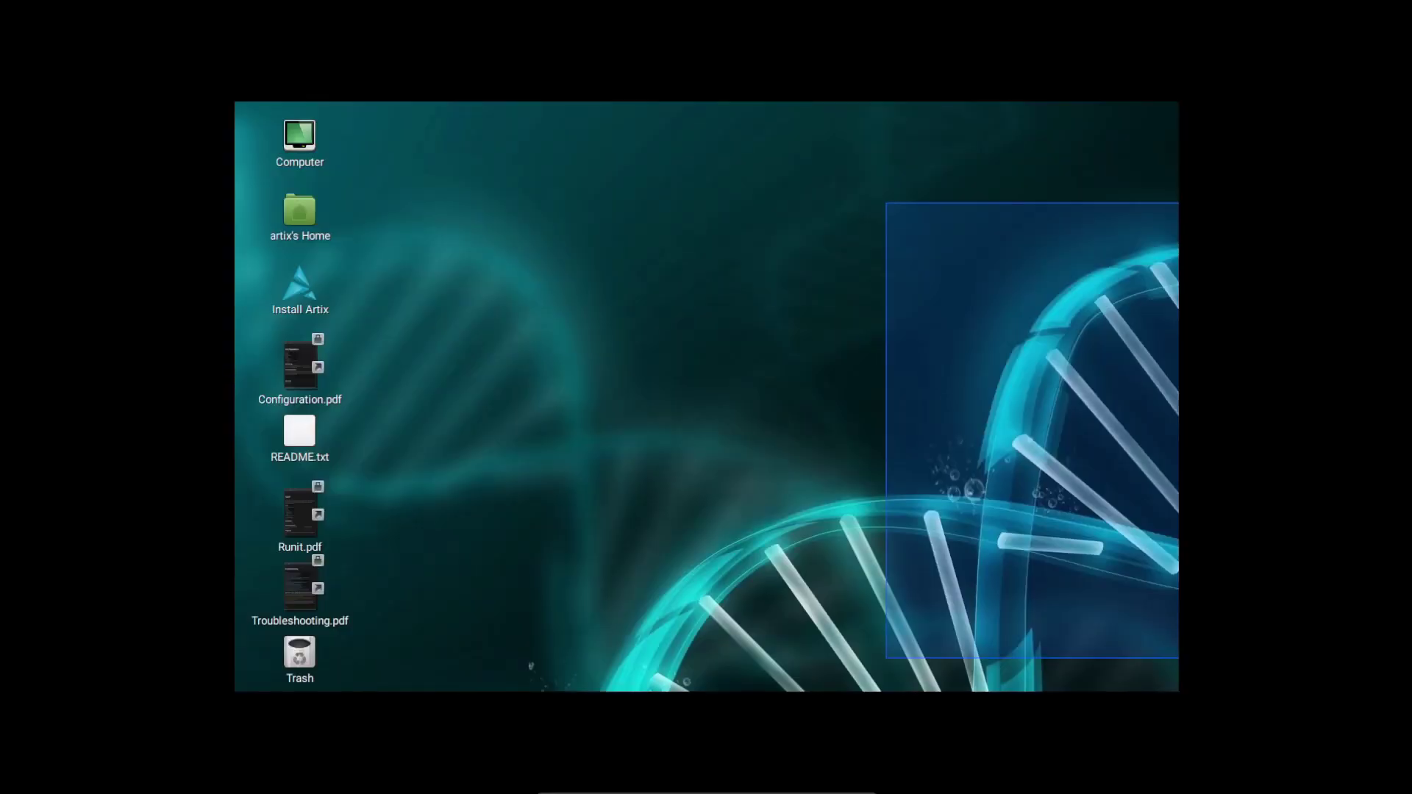